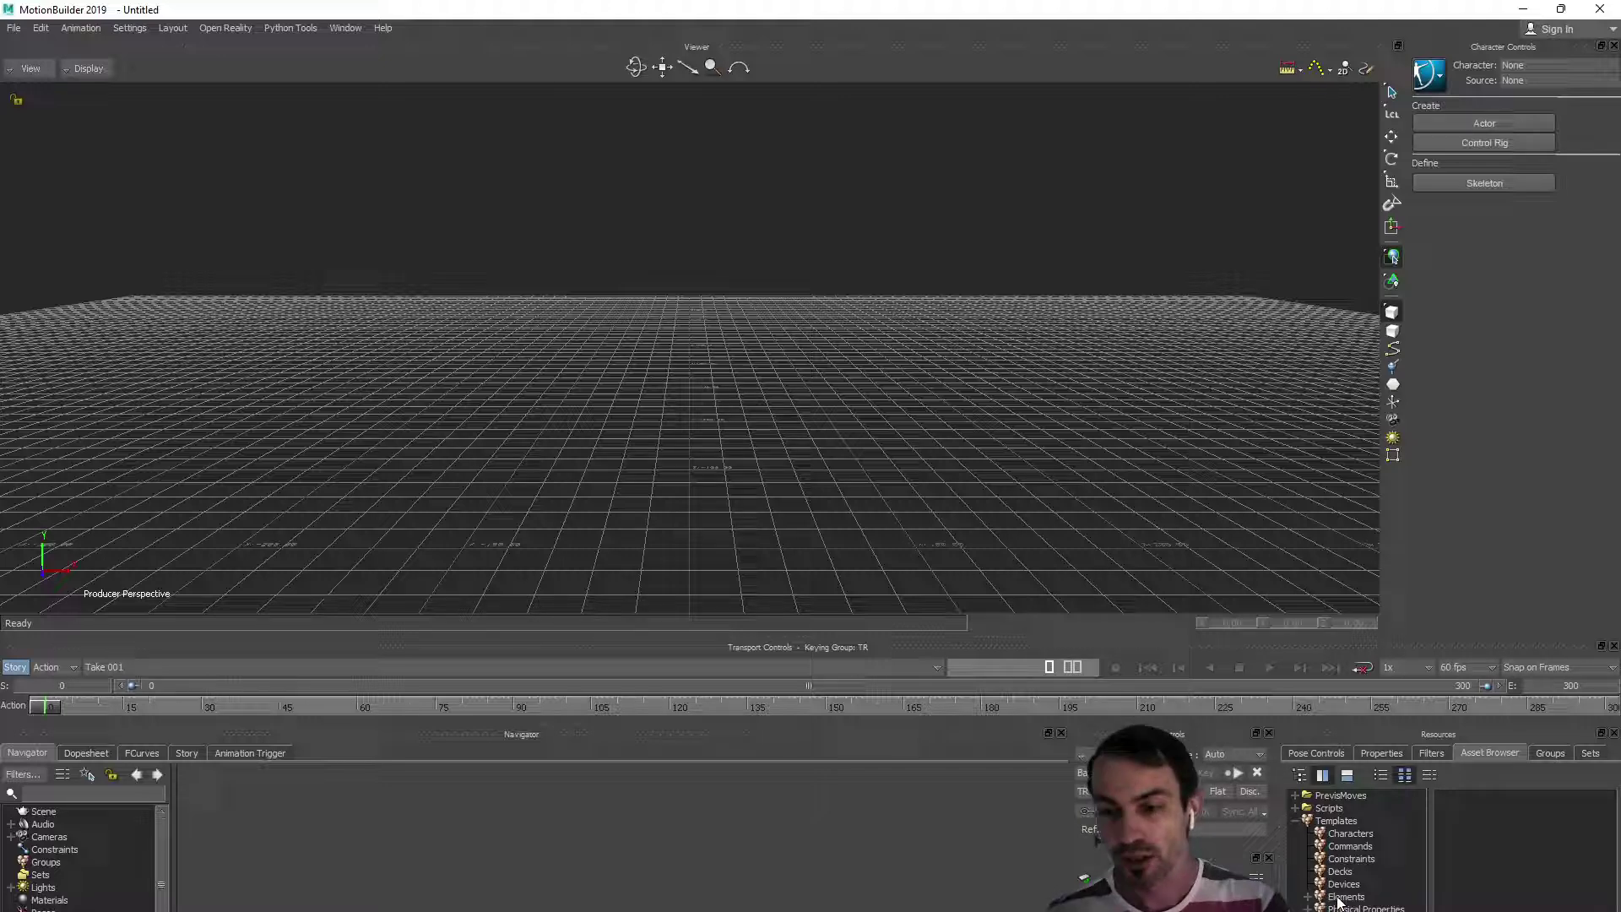
Open the recent test_poseTransform.fbx scene with default options and orbit closer to the flat cube.
{"action": "left_click", "coordinate": [8, 29]}
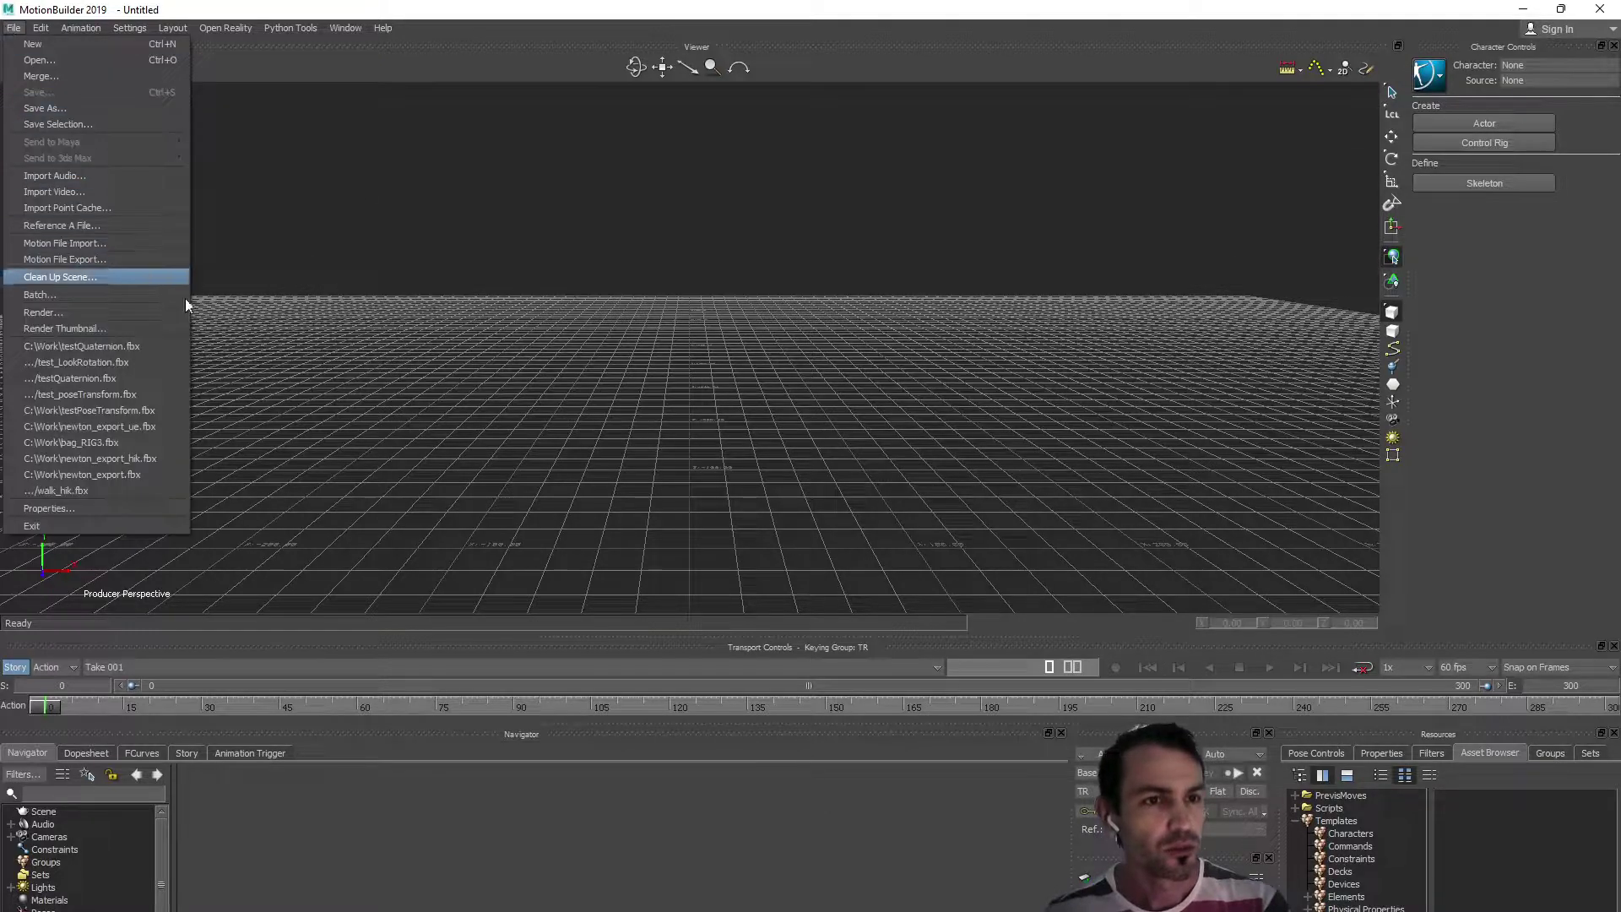
{"action": "left_click", "coordinate": [130, 395]}
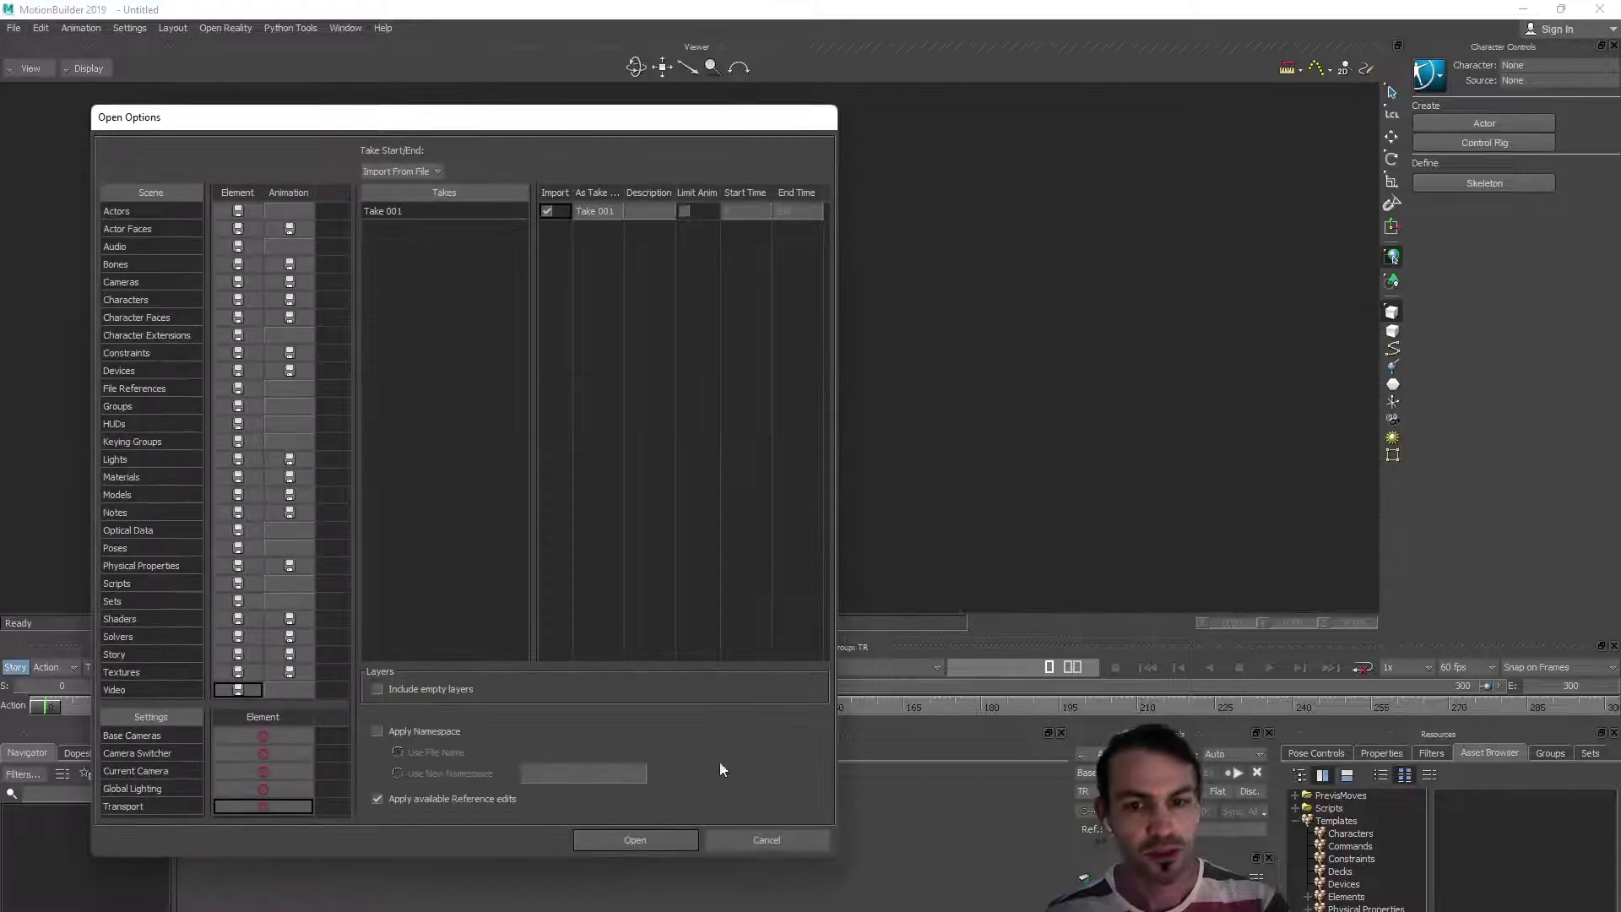
{"action": "left_click", "coordinate": [656, 841]}
{"action": "mouse_move", "coordinate": [767, 441]}
{"action": "middle_mouse_down"}
{"action": "mouse_move", "coordinate": [670, 435]}
{"action": "mouse_move", "coordinate": [637, 463]}
{"action": "mouse_move", "coordinate": [814, 515]}
{"action": "mouse_move", "coordinate": [844, 448]}
{"action": "mouse_move", "coordinate": [737, 460]}
{"action": "mouse_move", "coordinate": [751, 459]}
{"action": "middle_mouse_up"}
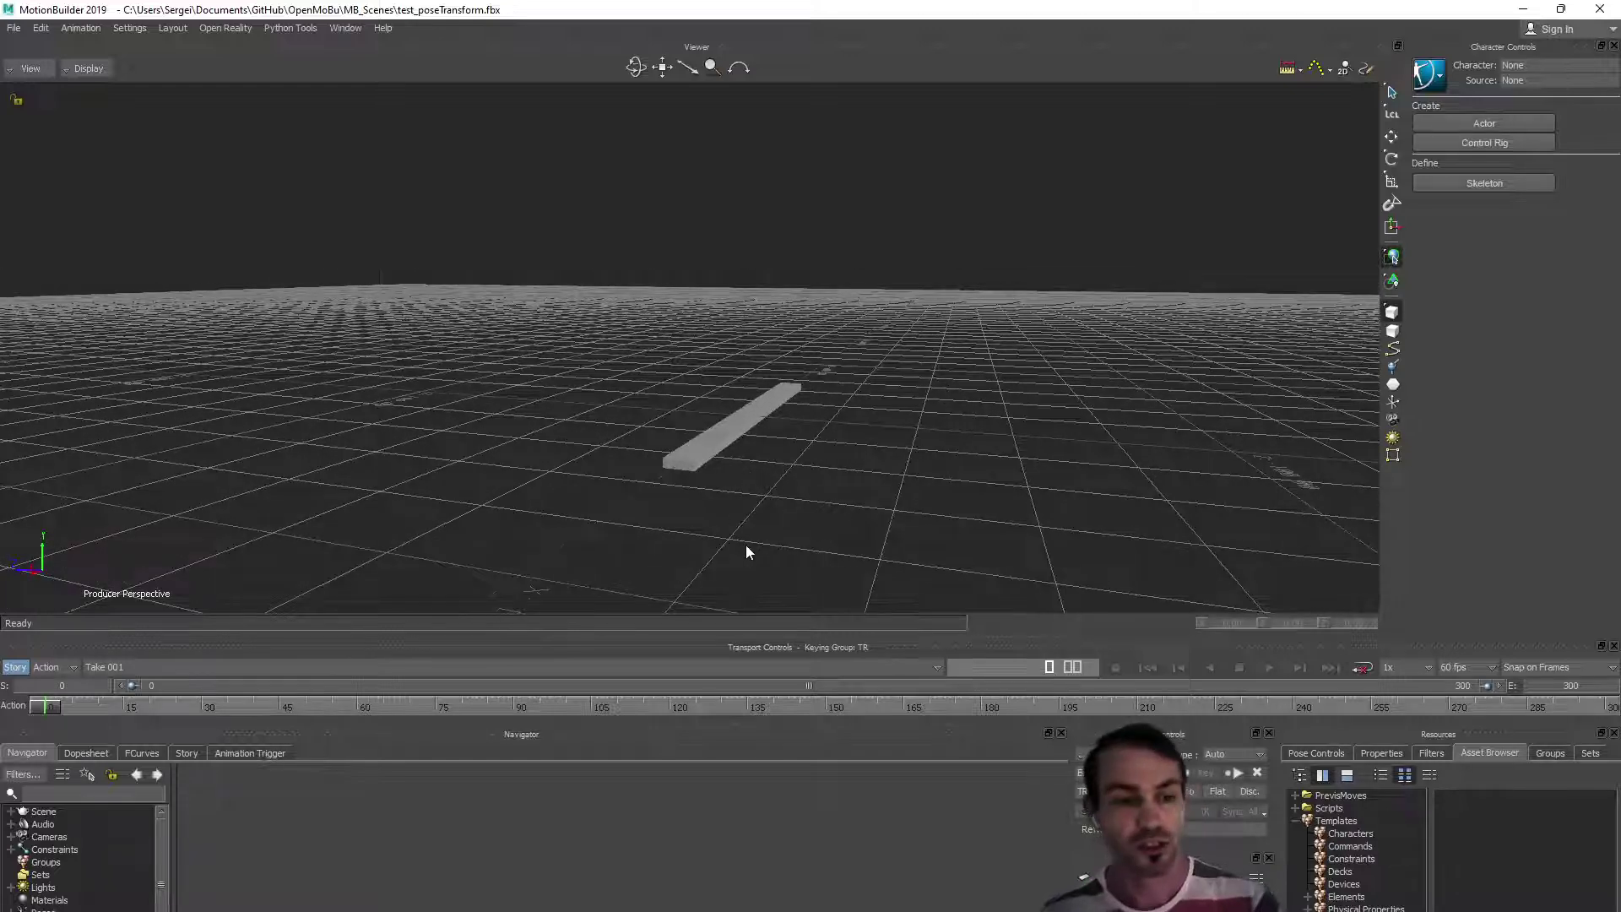
Open the Relation constraint graph in an enlarged panel, expand the Neill3d boxes, and select the cube.
{"action": "double_click", "coordinate": [54, 850]}
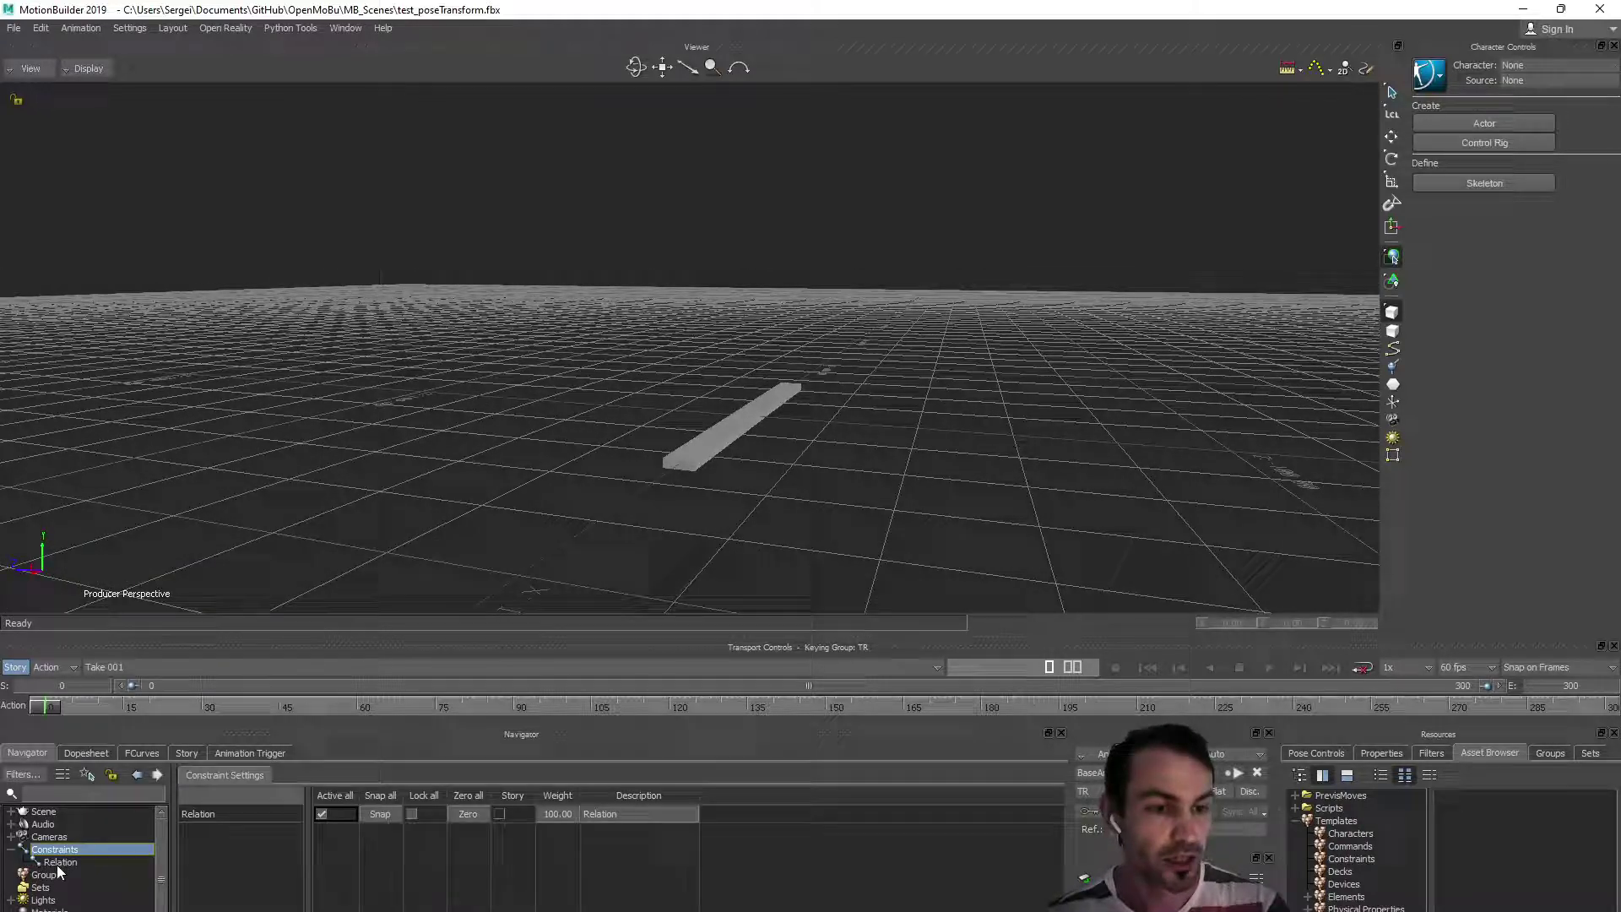
{"action": "left_click", "coordinate": [59, 861]}
{"action": "left_click_drag", "start_coordinate": [592, 636], "coordinate": [593, 471]}
{"action": "left_click", "coordinate": [190, 788]}
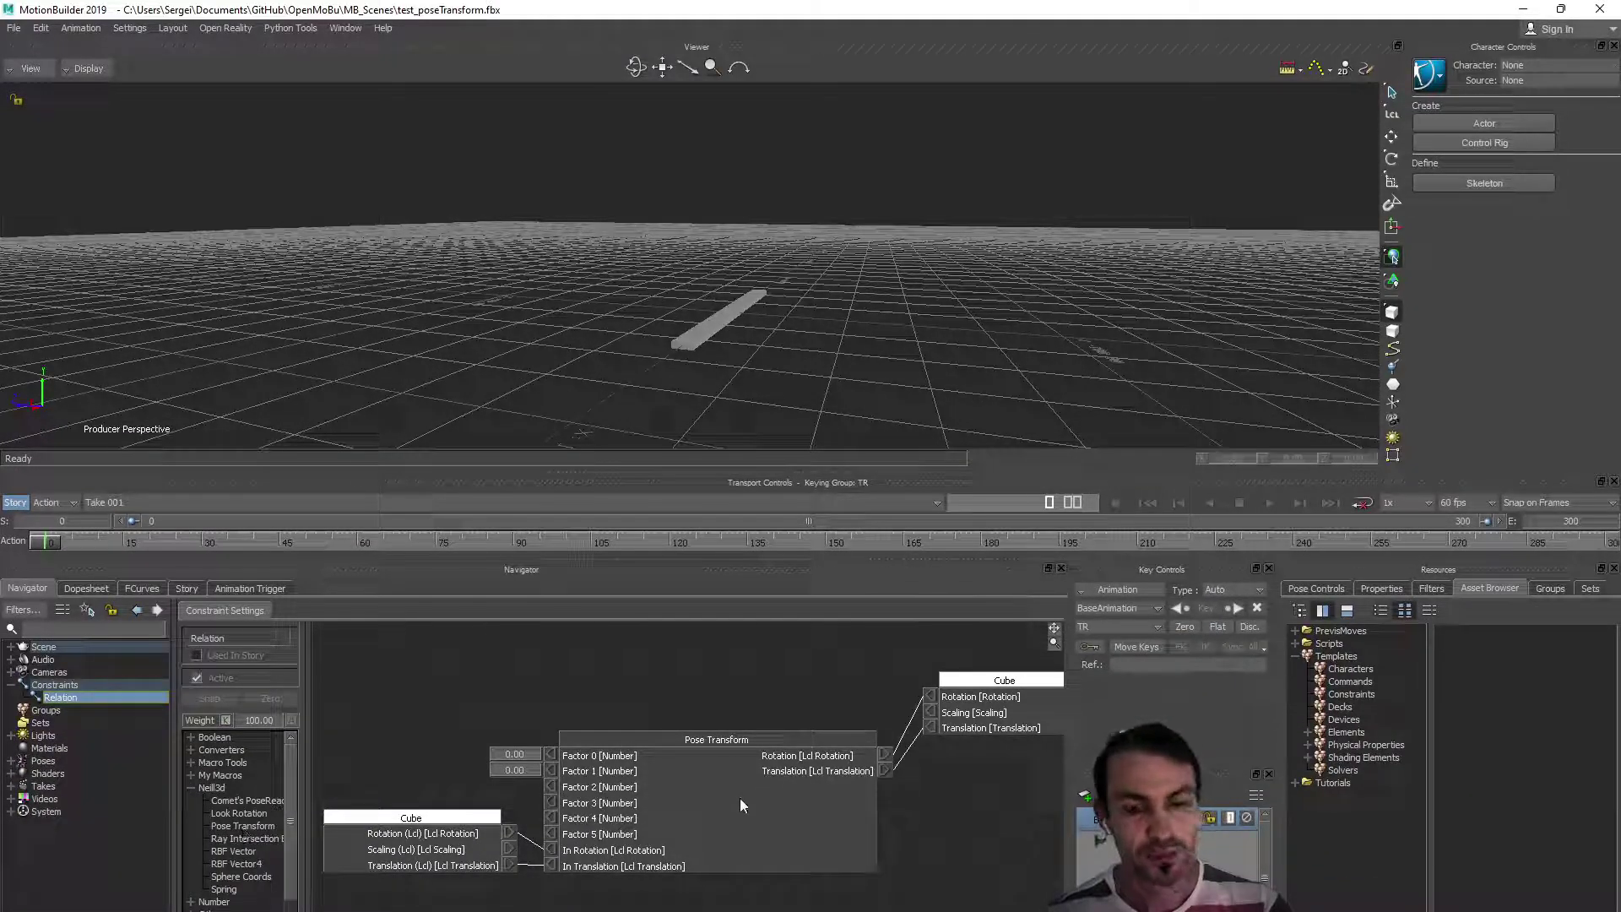
{"action": "left_click_drag", "start_coordinate": [741, 804], "coordinate": [736, 793]}
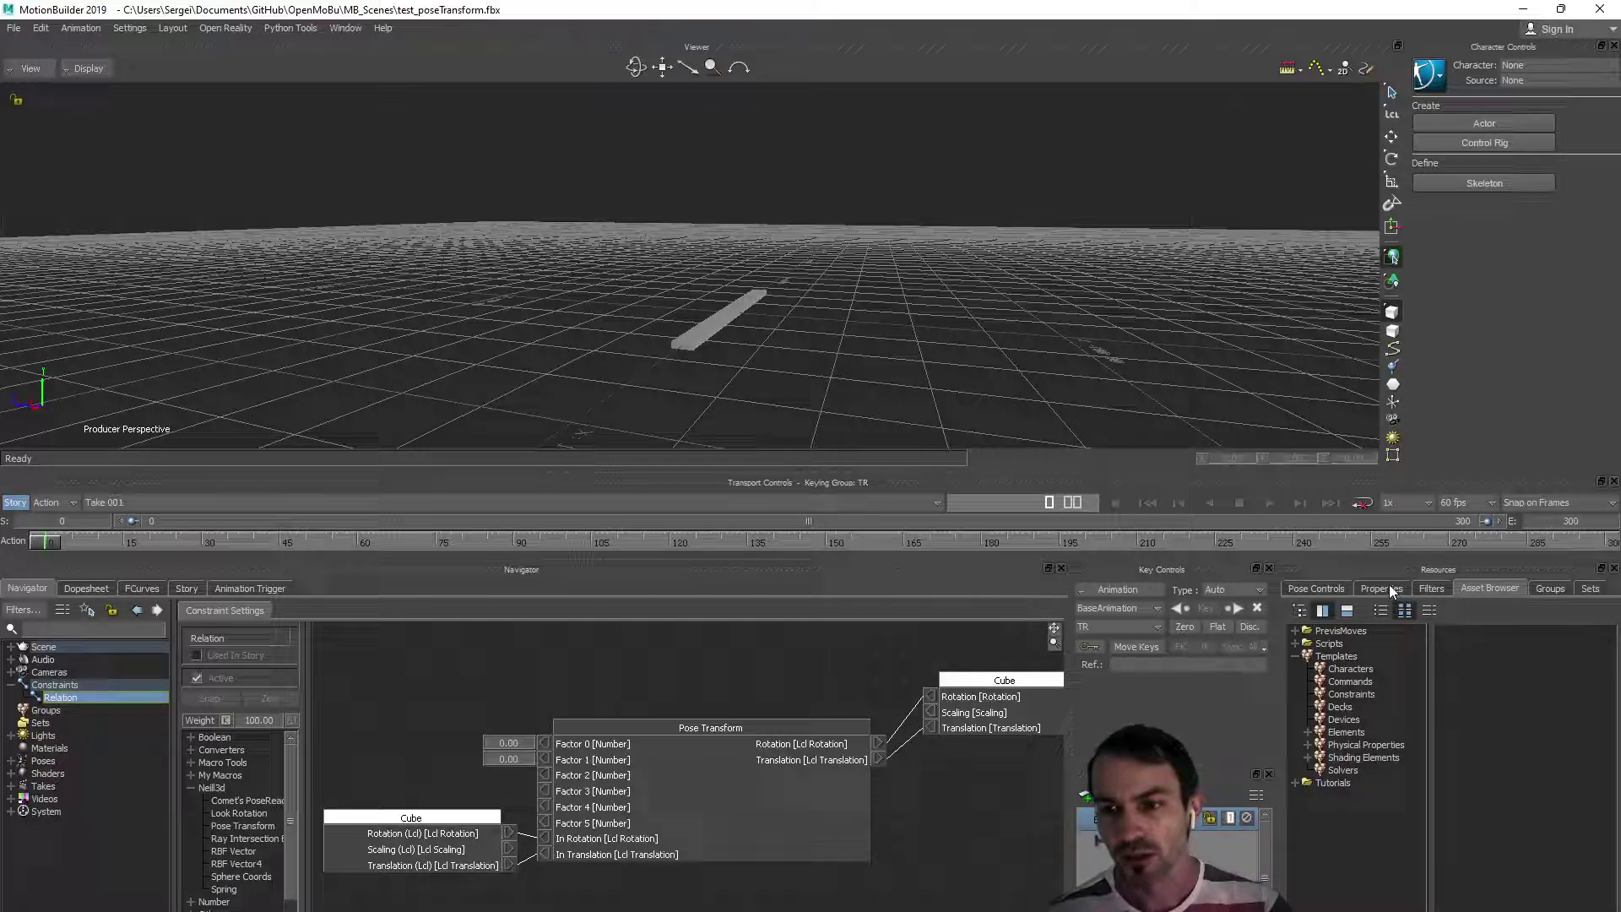
{"action": "left_click", "coordinate": [712, 328]}
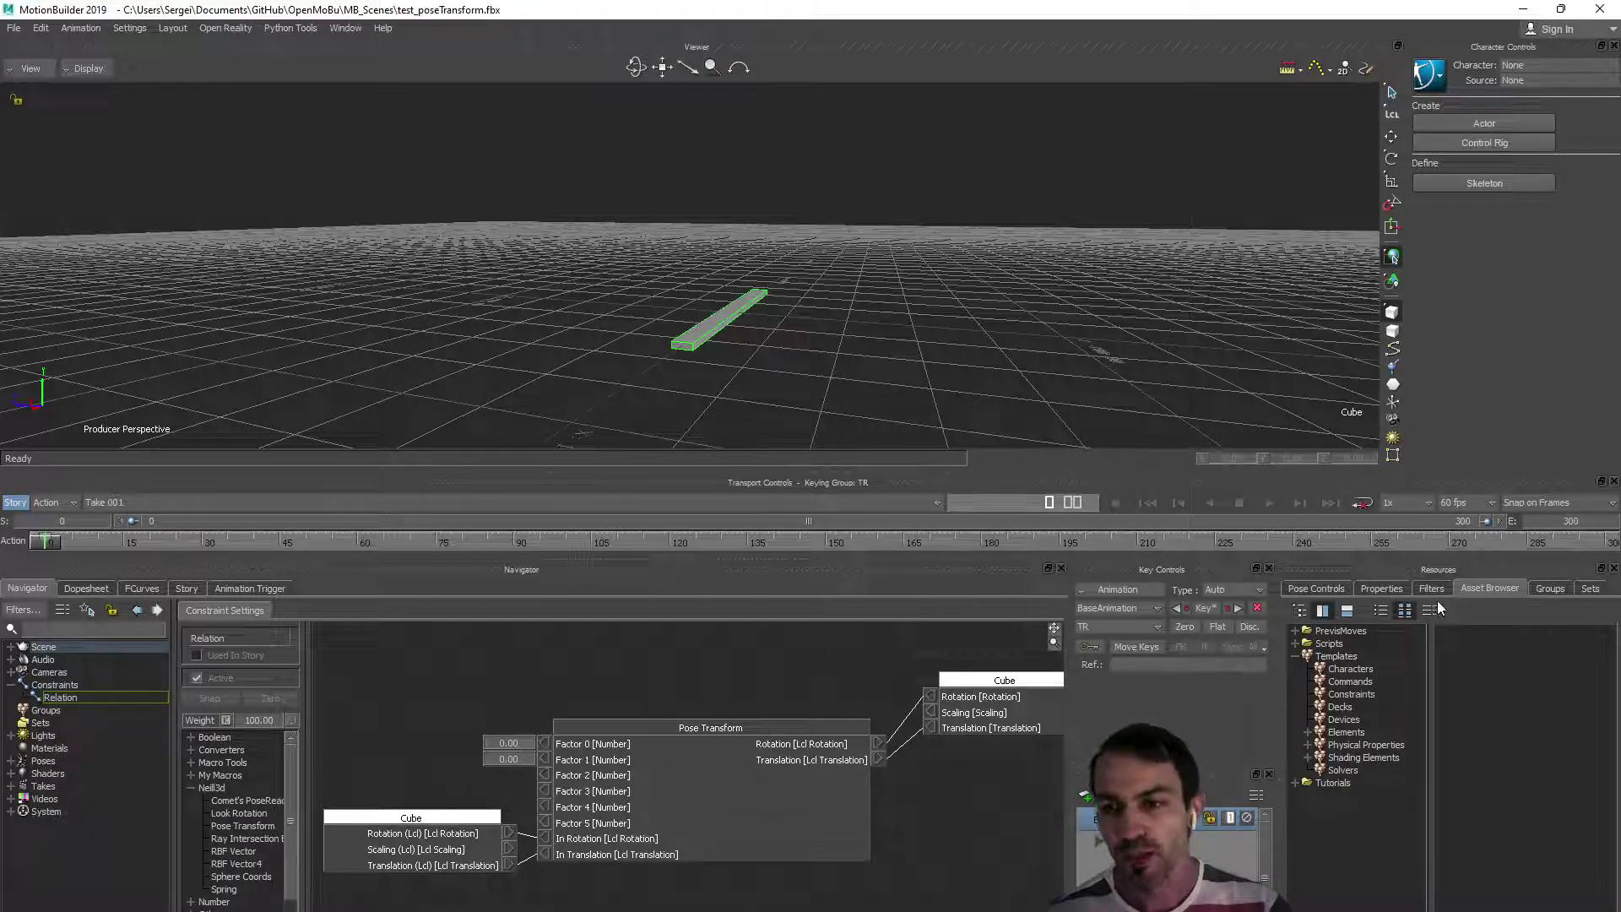
In Pose Controls, apply the stored Cube Pose and orbit to see the raised cube.
{"action": "left_click", "coordinate": [1314, 589]}
{"action": "left_click", "coordinate": [1470, 613]}
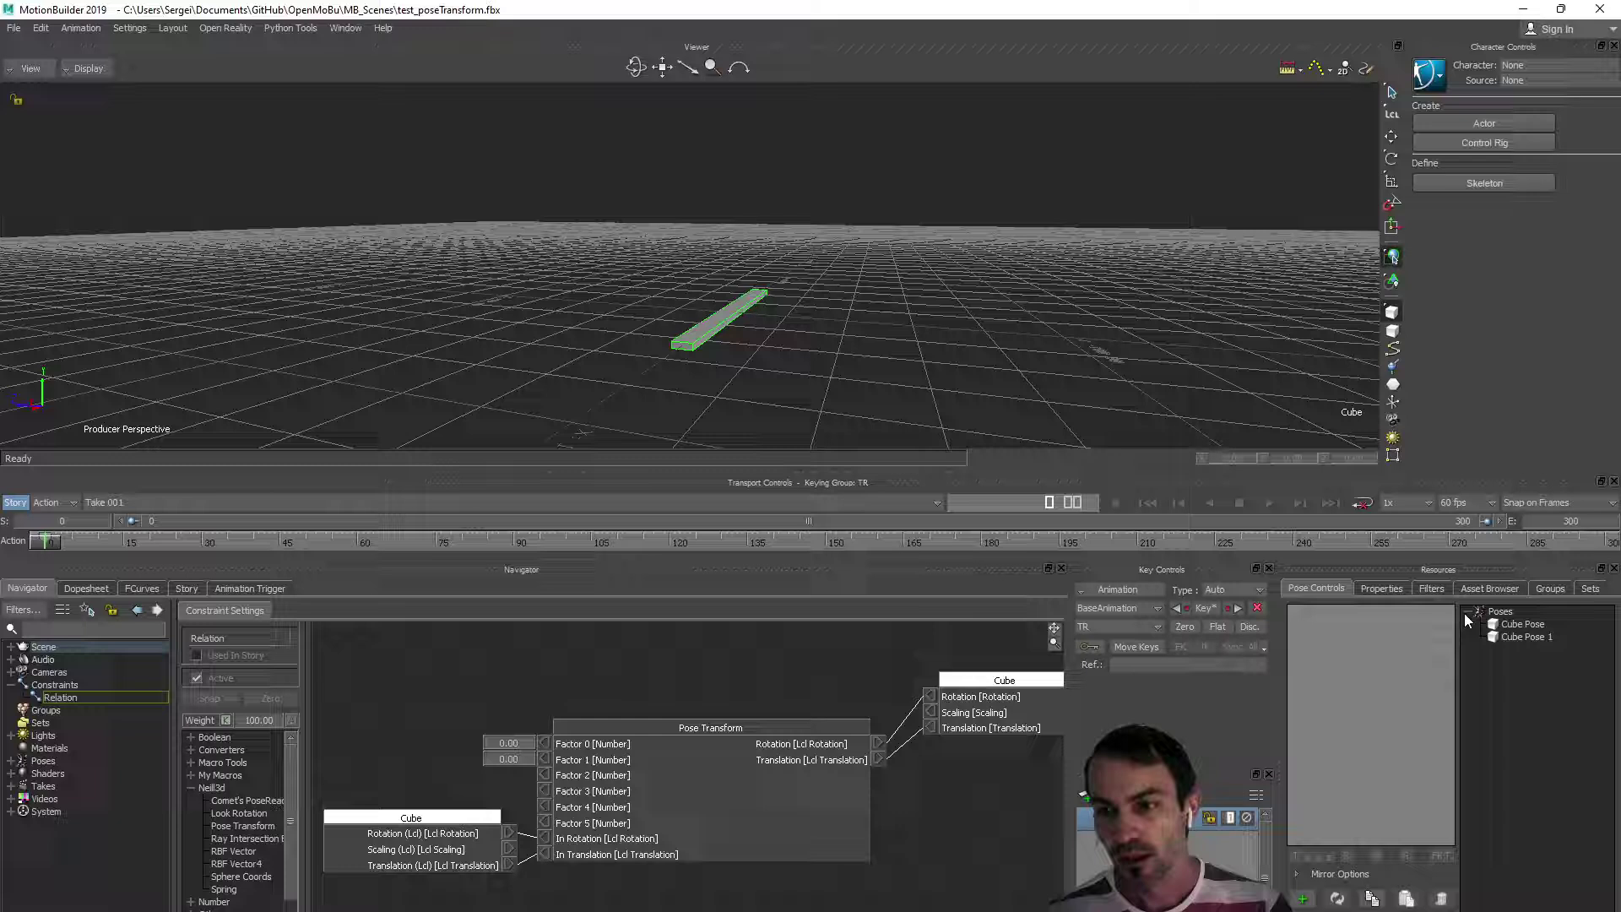
{"action": "left_click", "coordinate": [1525, 626]}
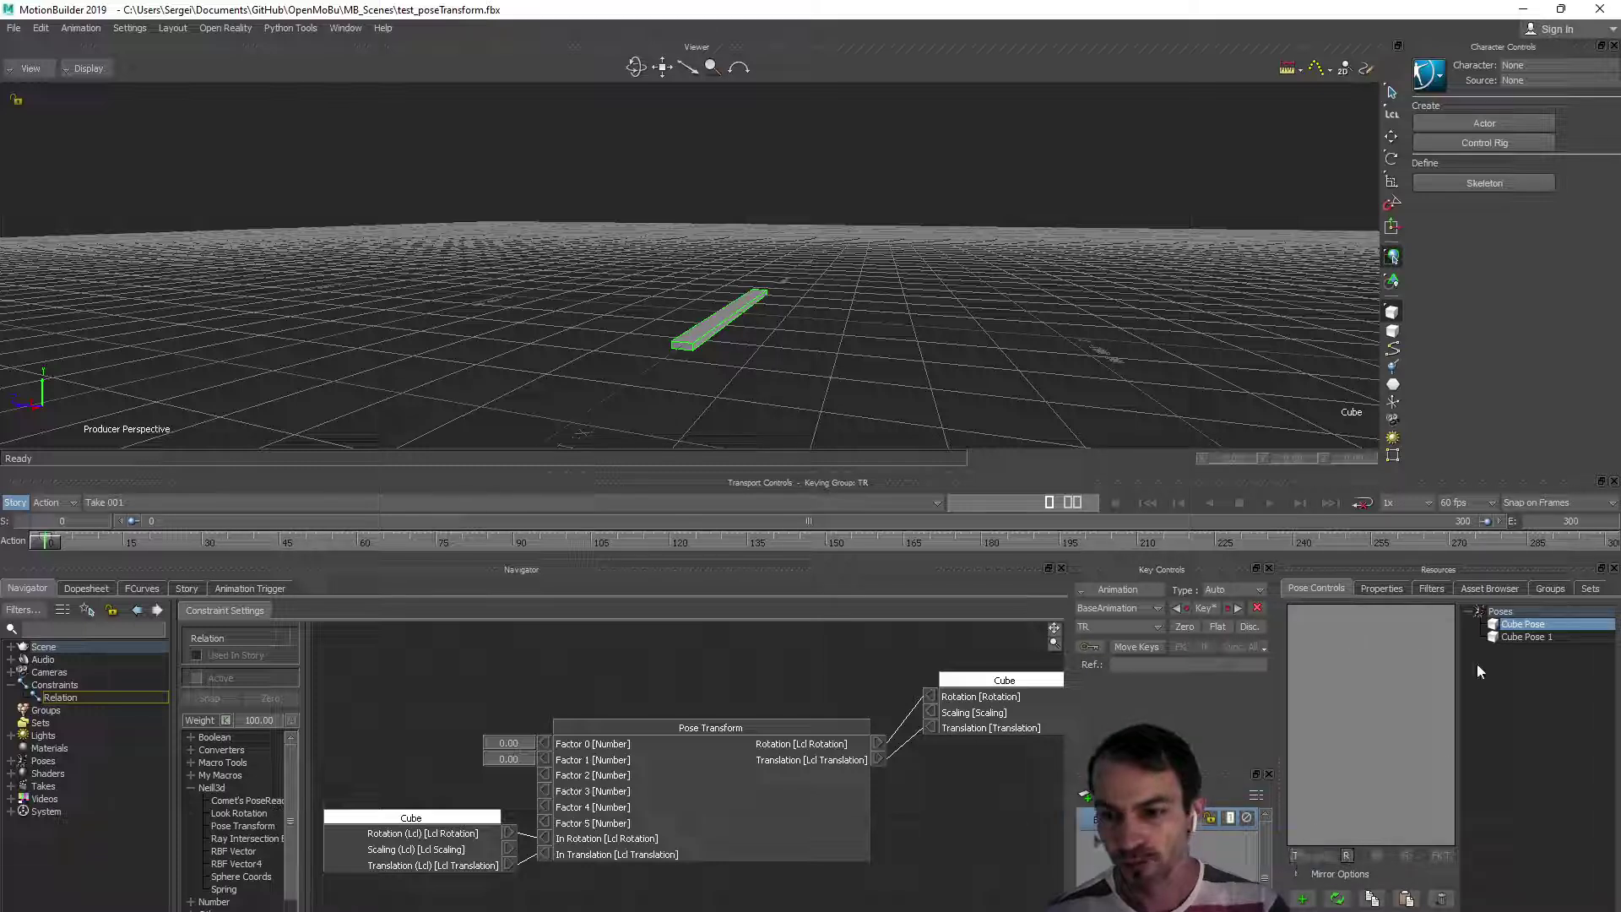
{"action": "double_click", "coordinate": [1517, 626]}
{"action": "left_click_drag", "start_coordinate": [444, 201], "coordinate": [851, 325]}
Apply Cube Pose 1 so the cube stands tilted, then orbit to view it.
{"action": "double_click", "coordinate": [1524, 638]}
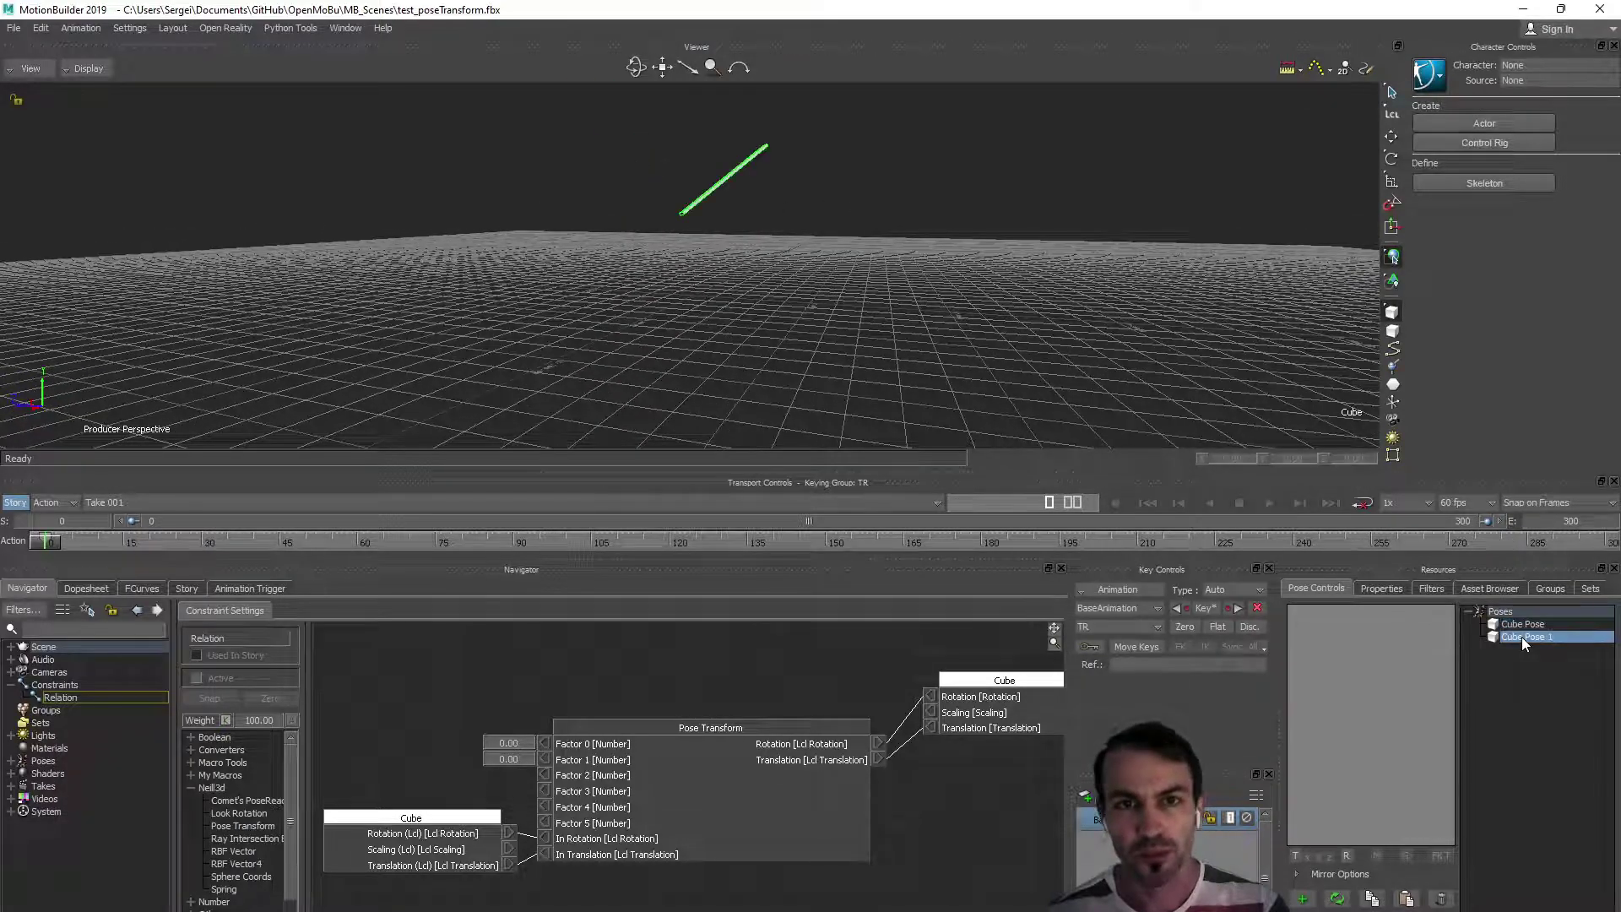
{"action": "left_click_drag", "start_coordinate": [939, 353], "coordinate": [848, 325]}
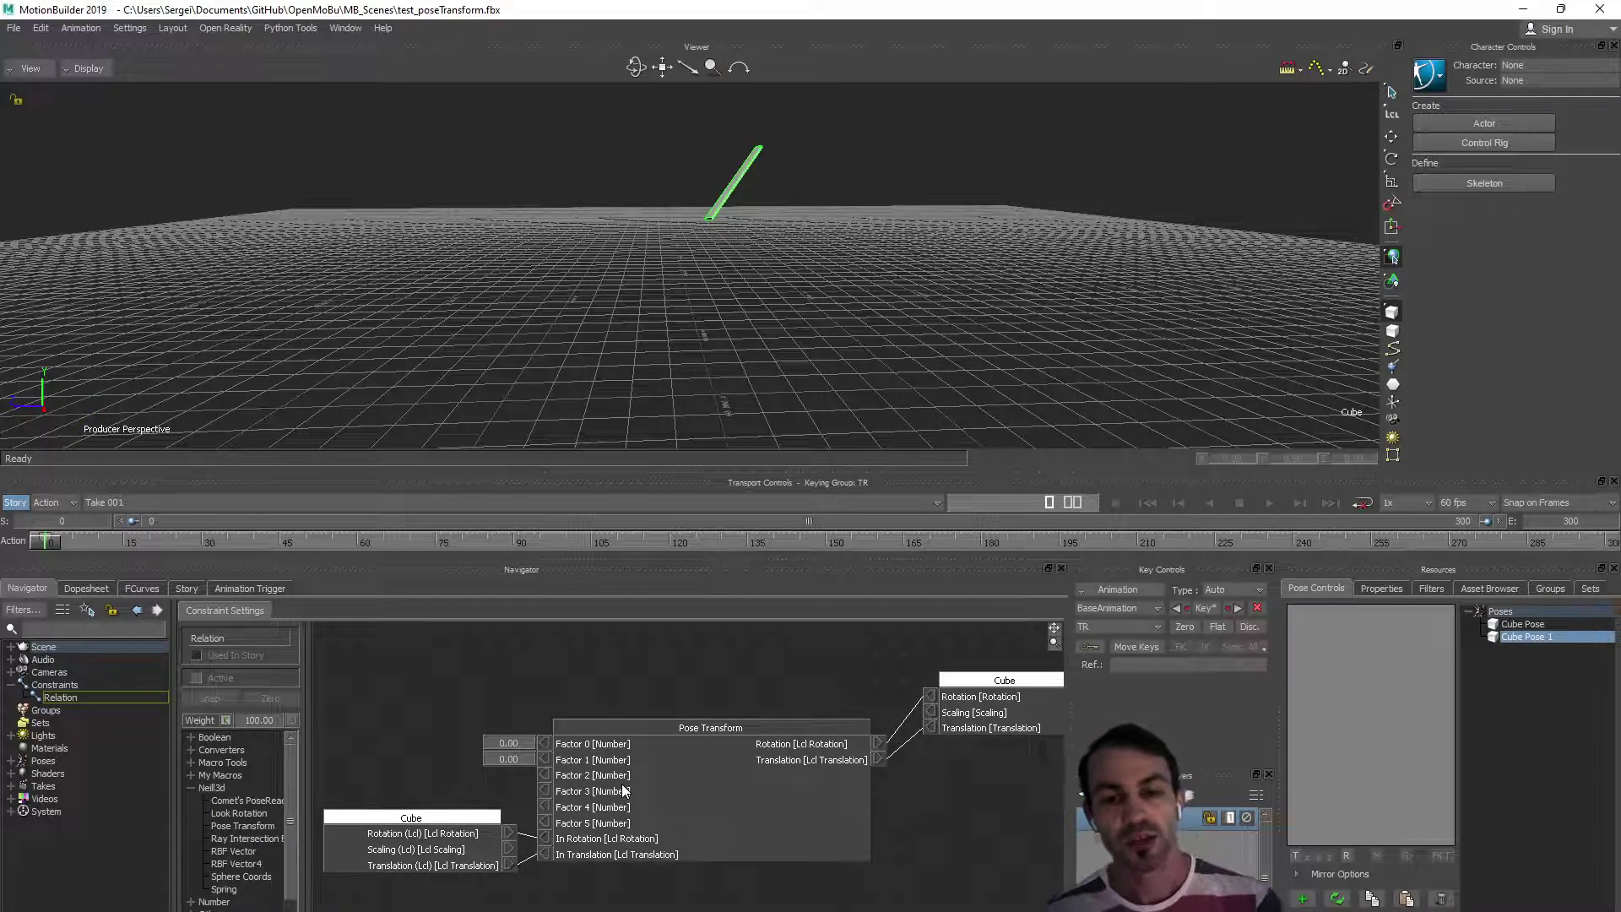
{"action": "left_click_drag", "start_coordinate": [665, 778], "coordinate": [682, 782]}
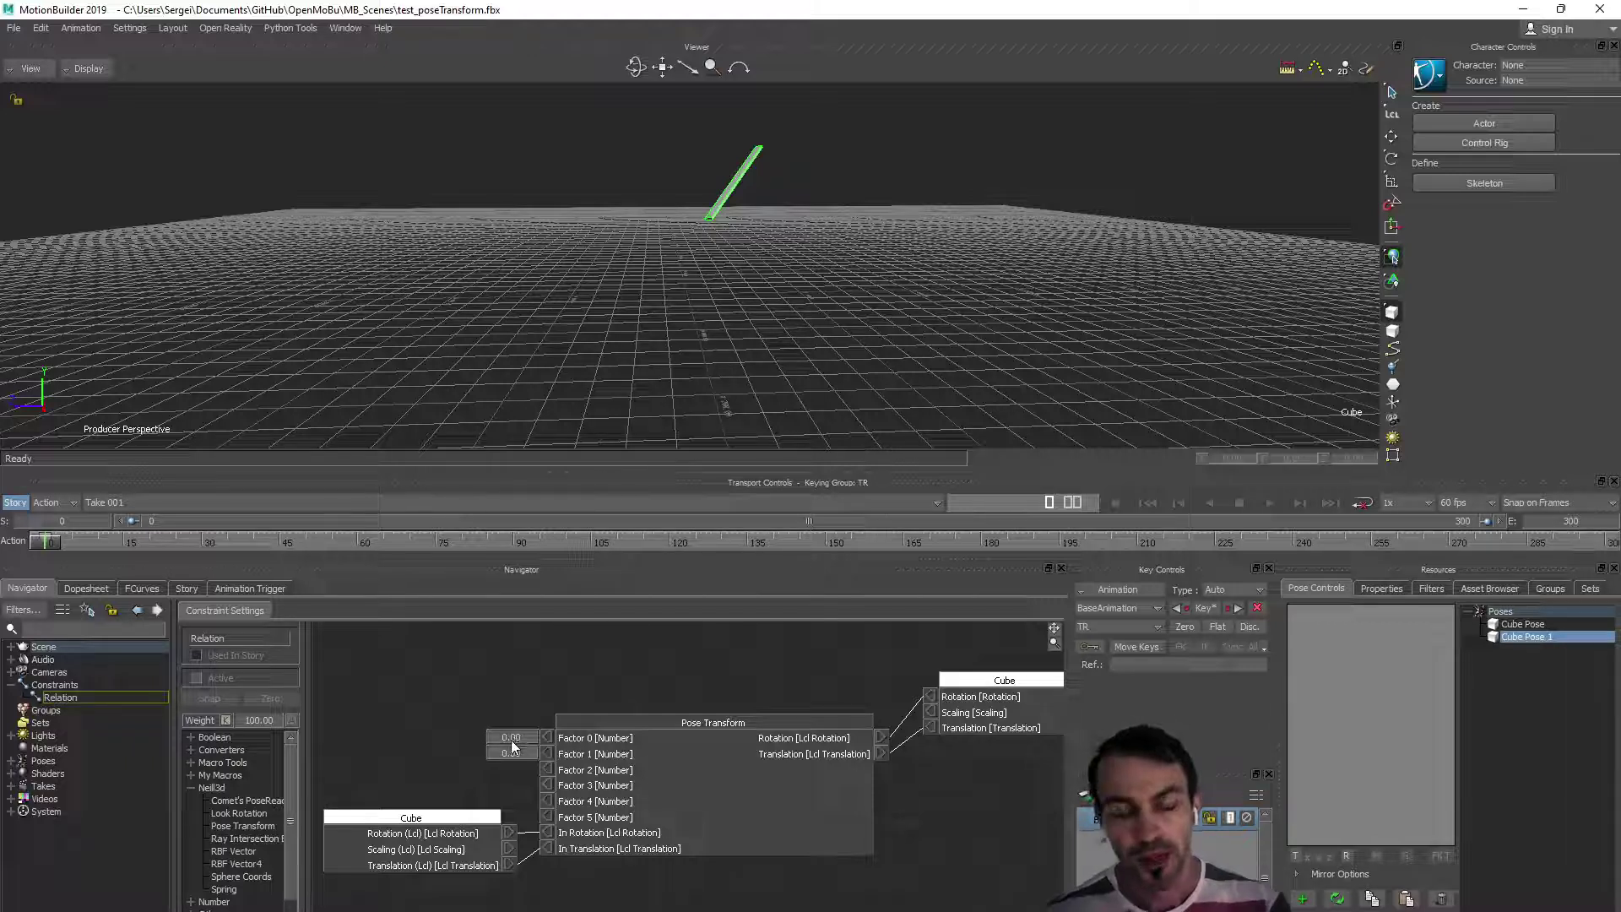
{"action": "left_click", "coordinate": [655, 806]}
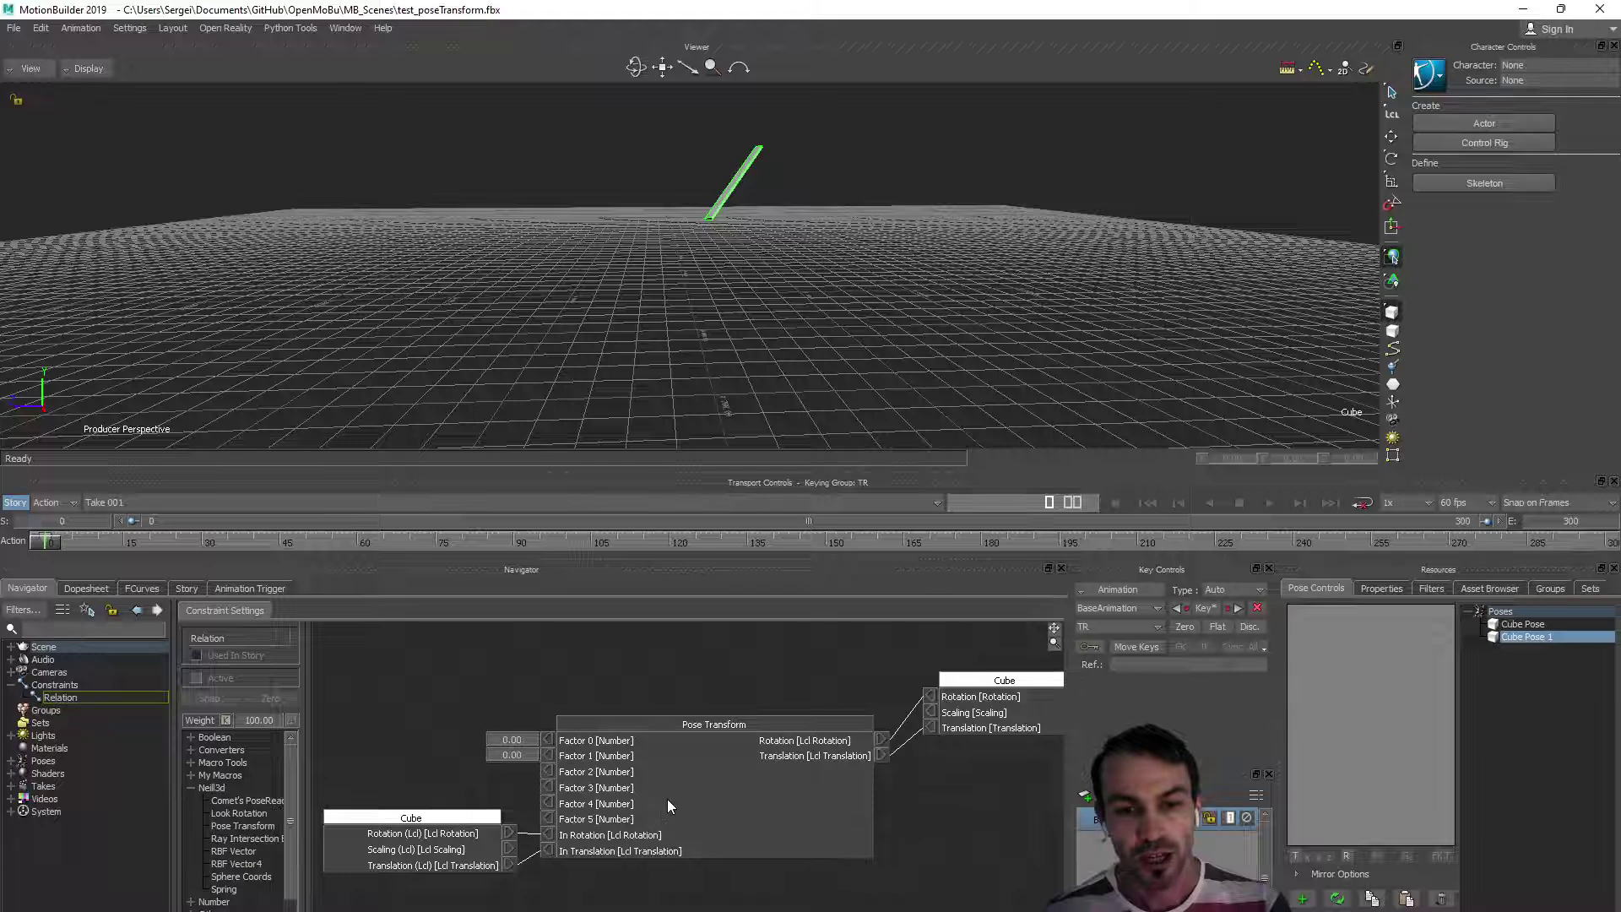
{"action": "left_click", "coordinate": [1376, 590]}
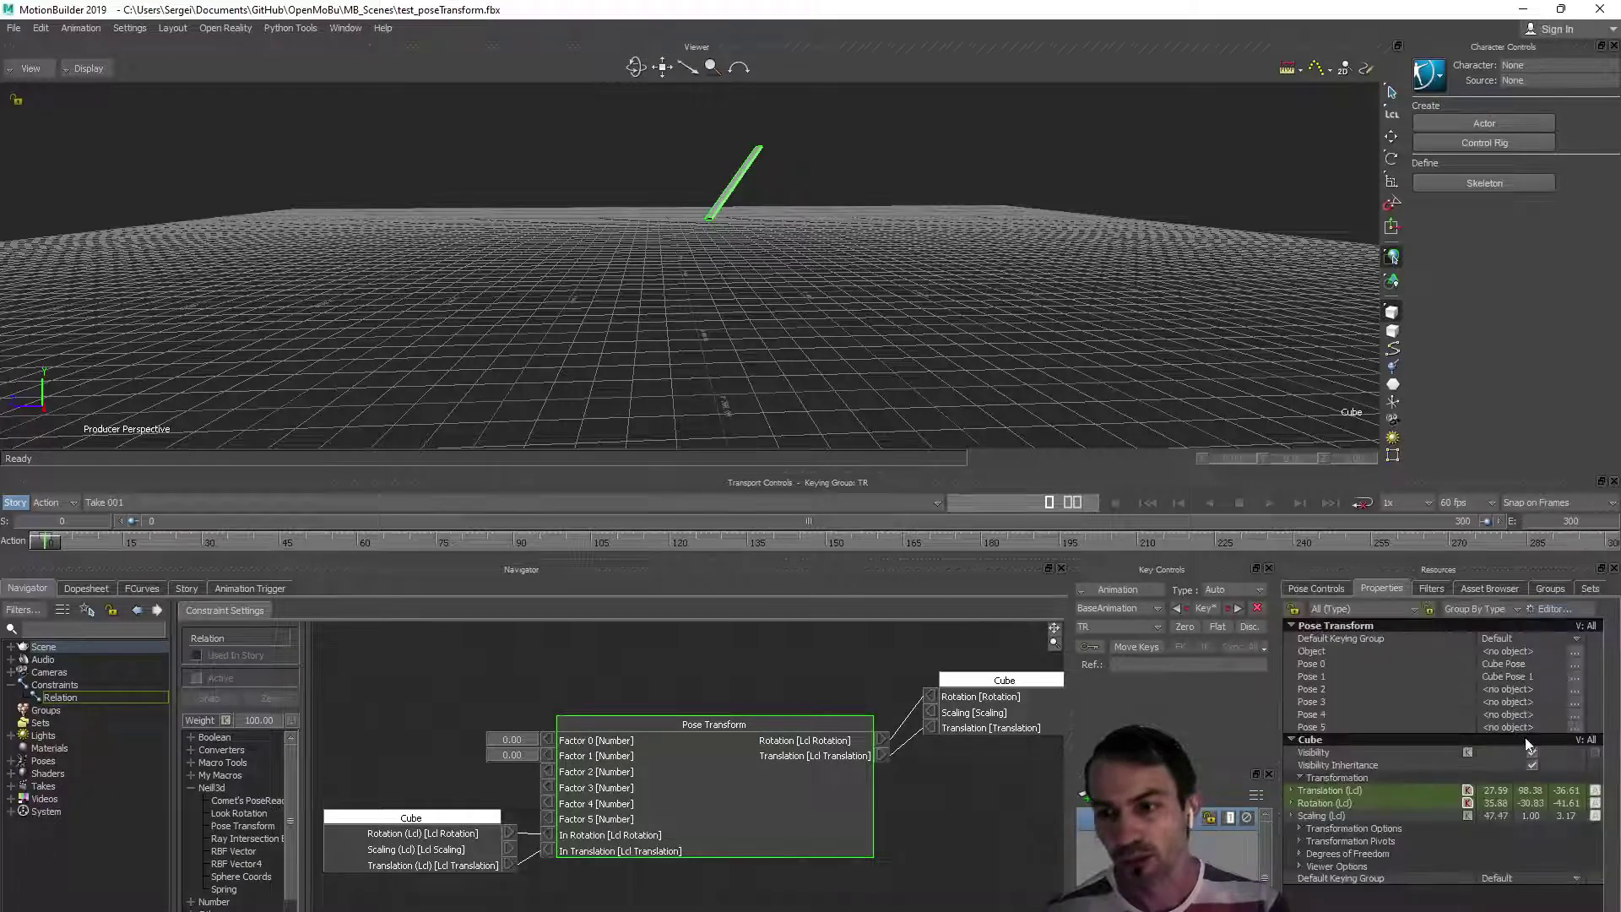
{"action": "left_click", "coordinate": [1324, 673]}
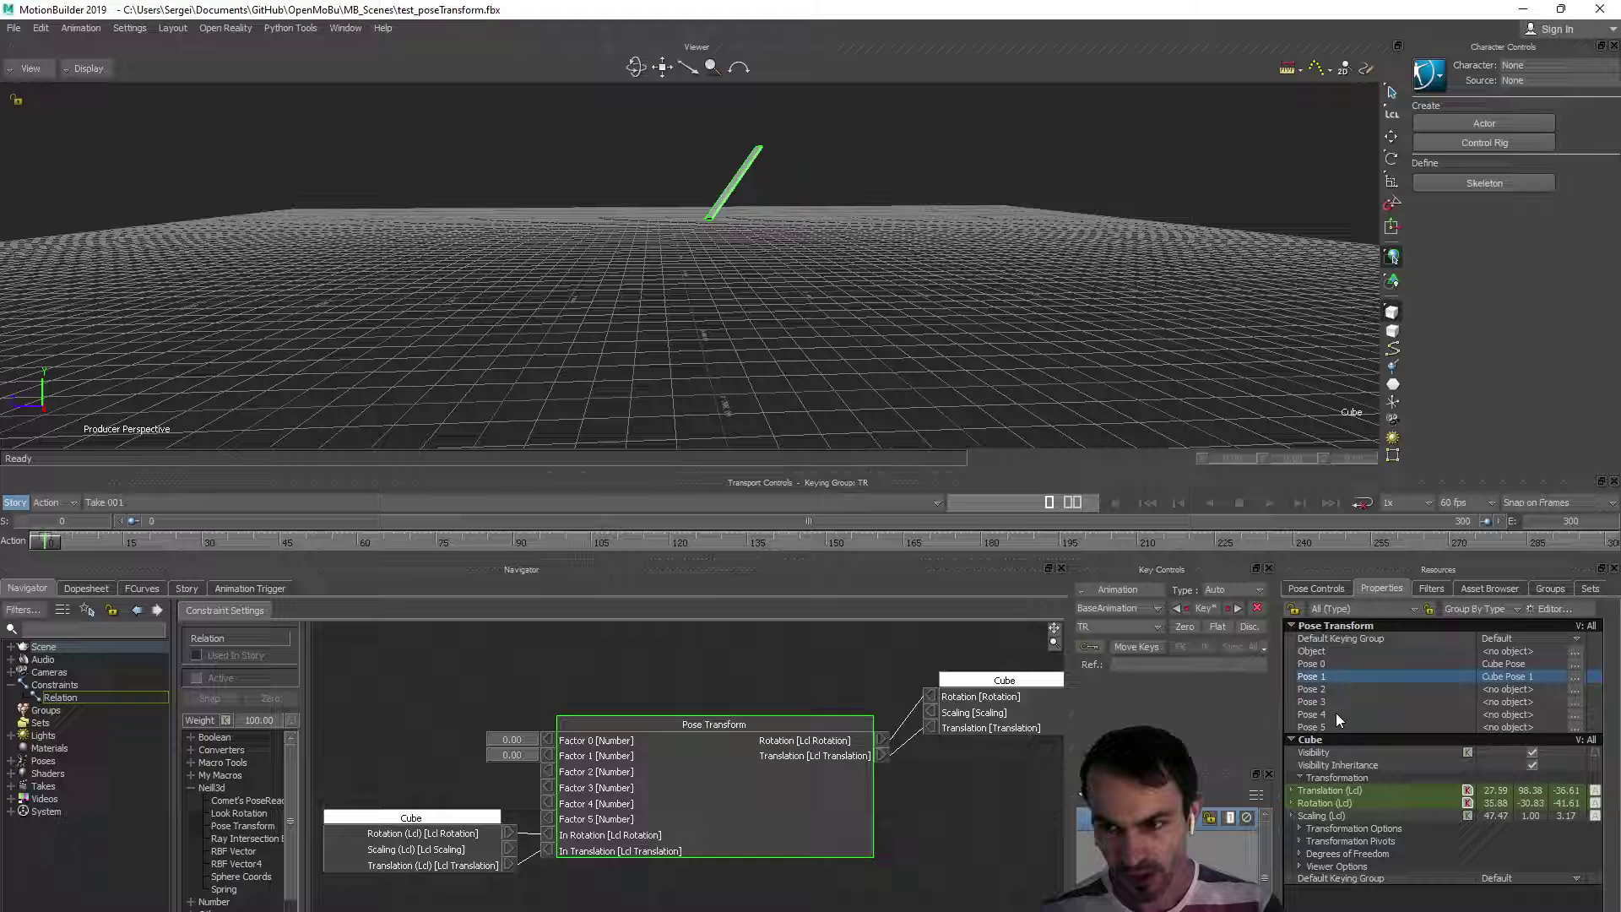
{"action": "left_click_drag", "start_coordinate": [716, 829], "coordinate": [714, 830]}
{"action": "left_click_drag", "start_coordinate": [378, 854], "coordinate": [374, 847]}
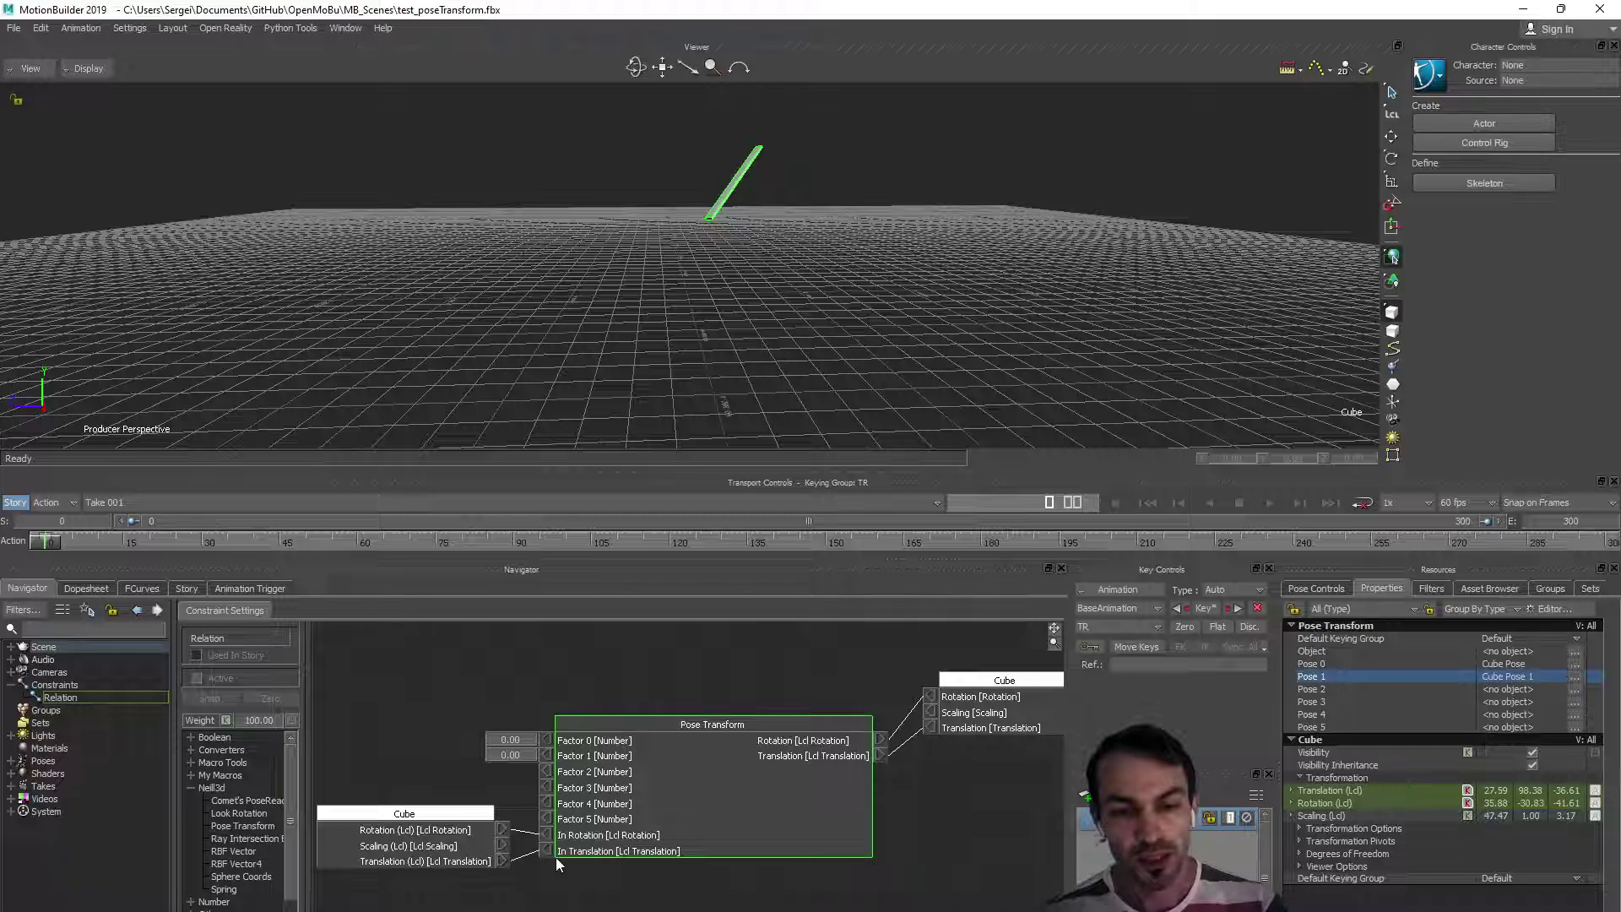
{"action": "left_click_drag", "start_coordinate": [681, 839], "coordinate": [689, 837]}
{"action": "left_click_drag", "start_coordinate": [456, 840], "coordinate": [457, 834]}
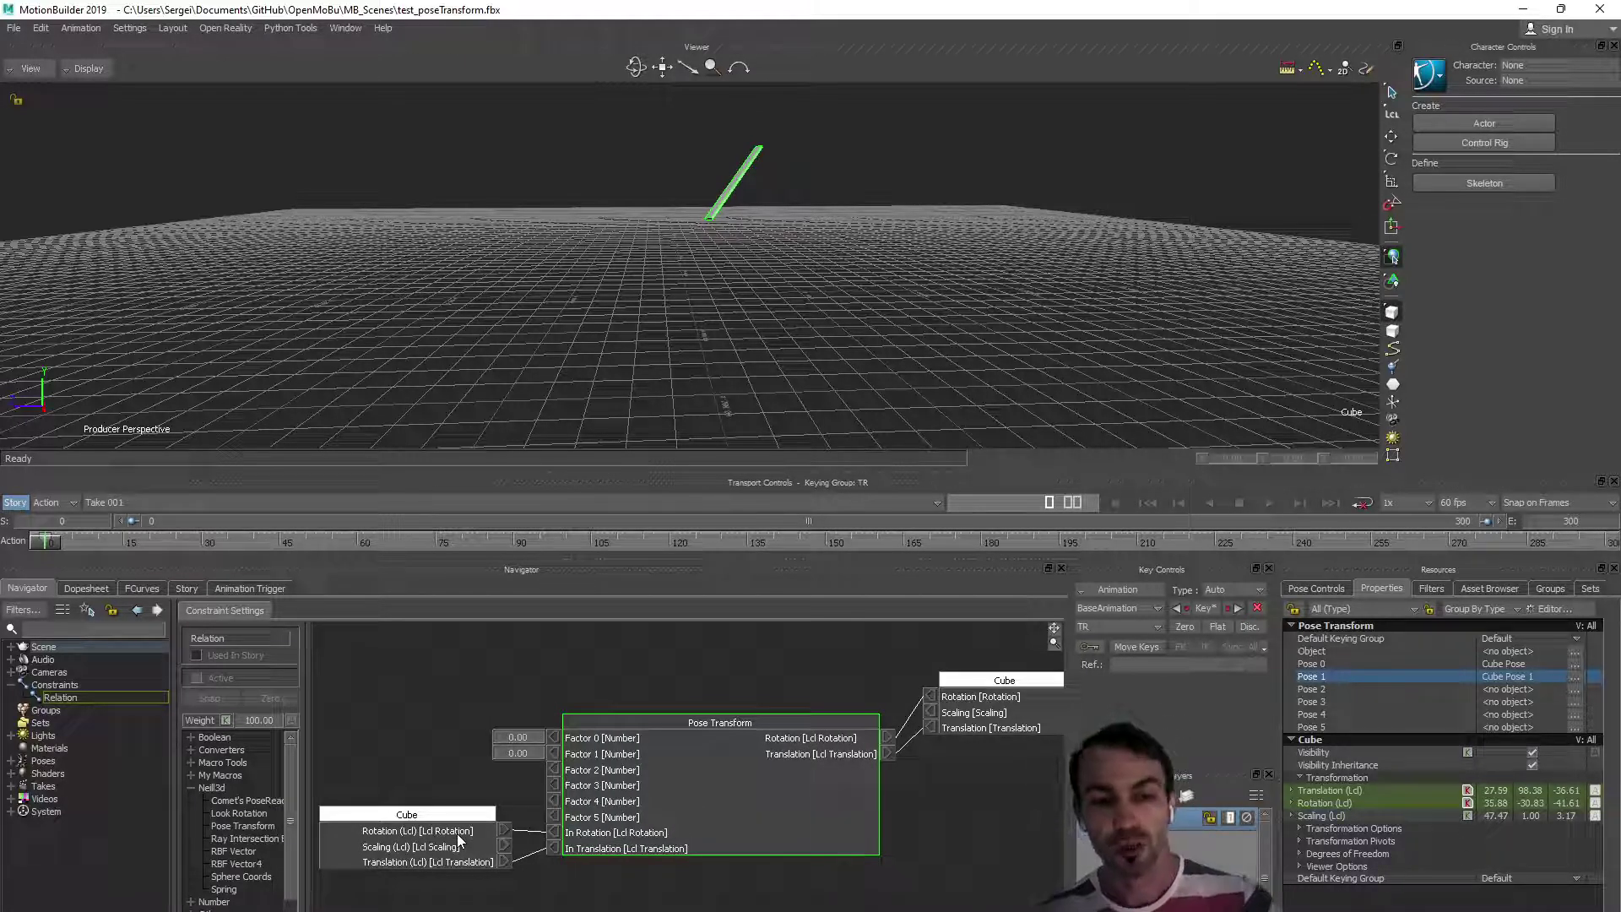
{"action": "left_click_drag", "start_coordinate": [428, 830], "coordinate": [429, 837]}
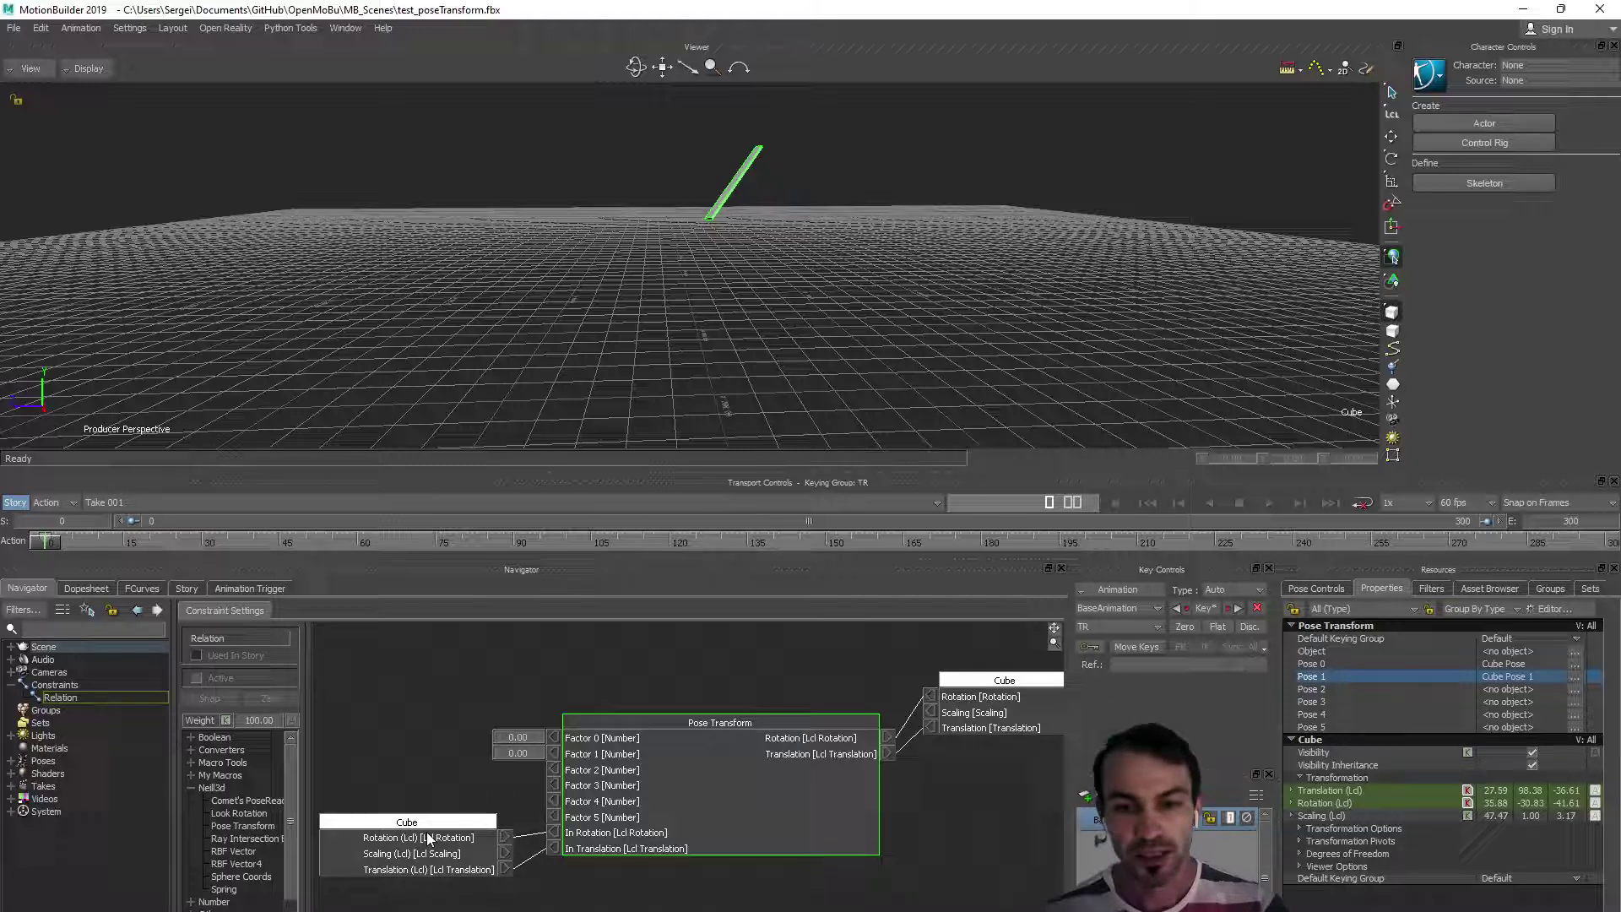
{"action": "left_click", "coordinate": [1510, 651]}
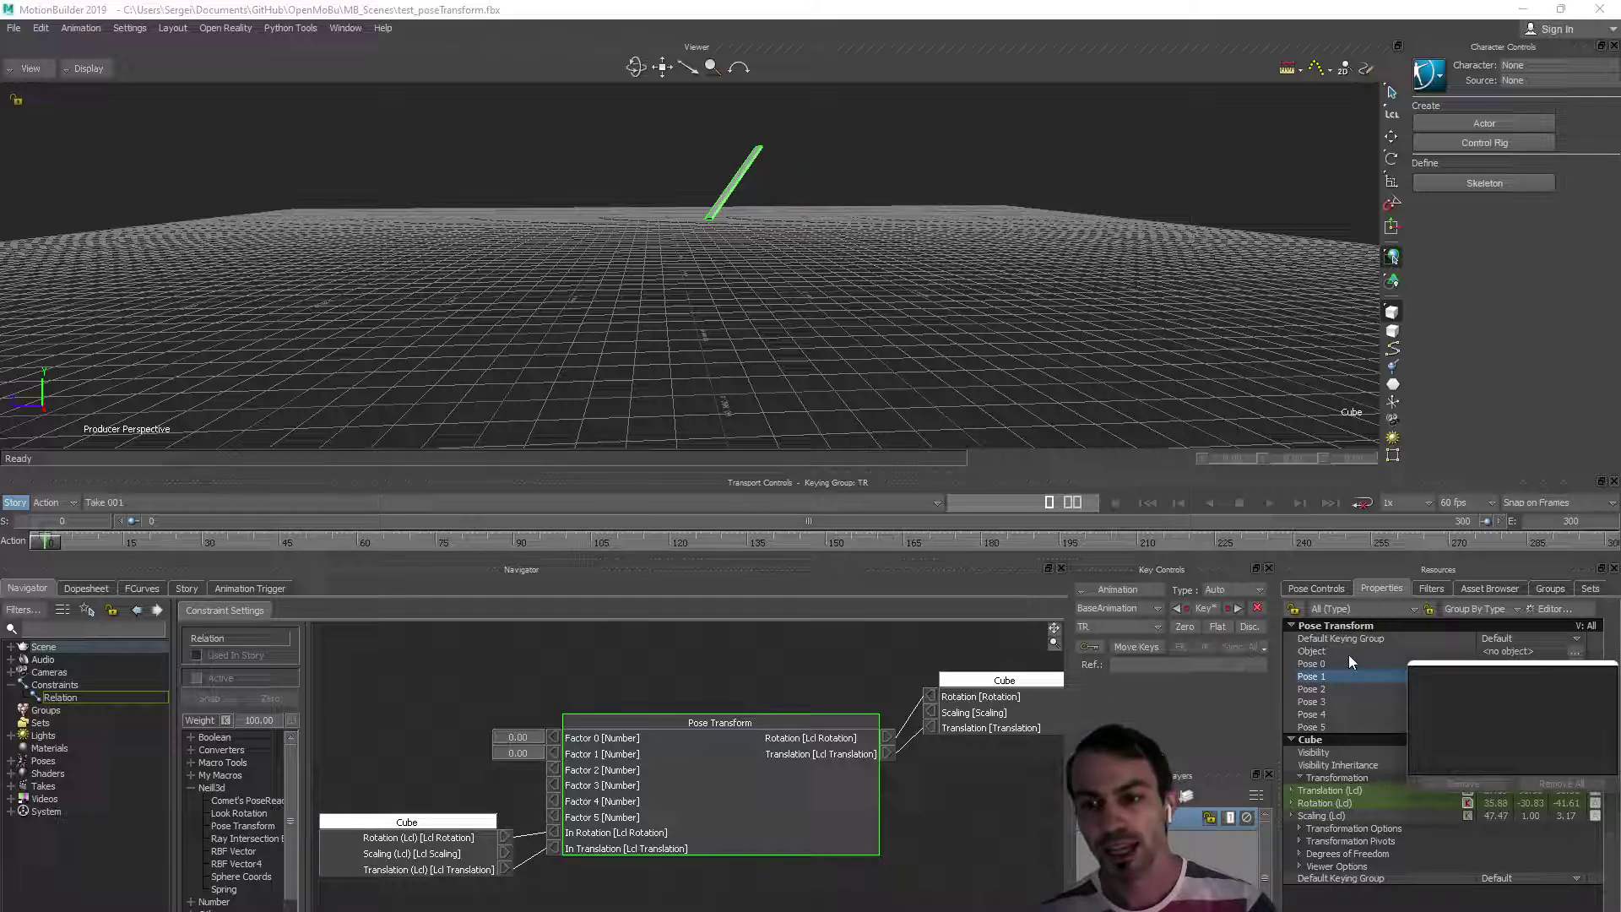
{"action": "left_click", "coordinate": [1323, 588]}
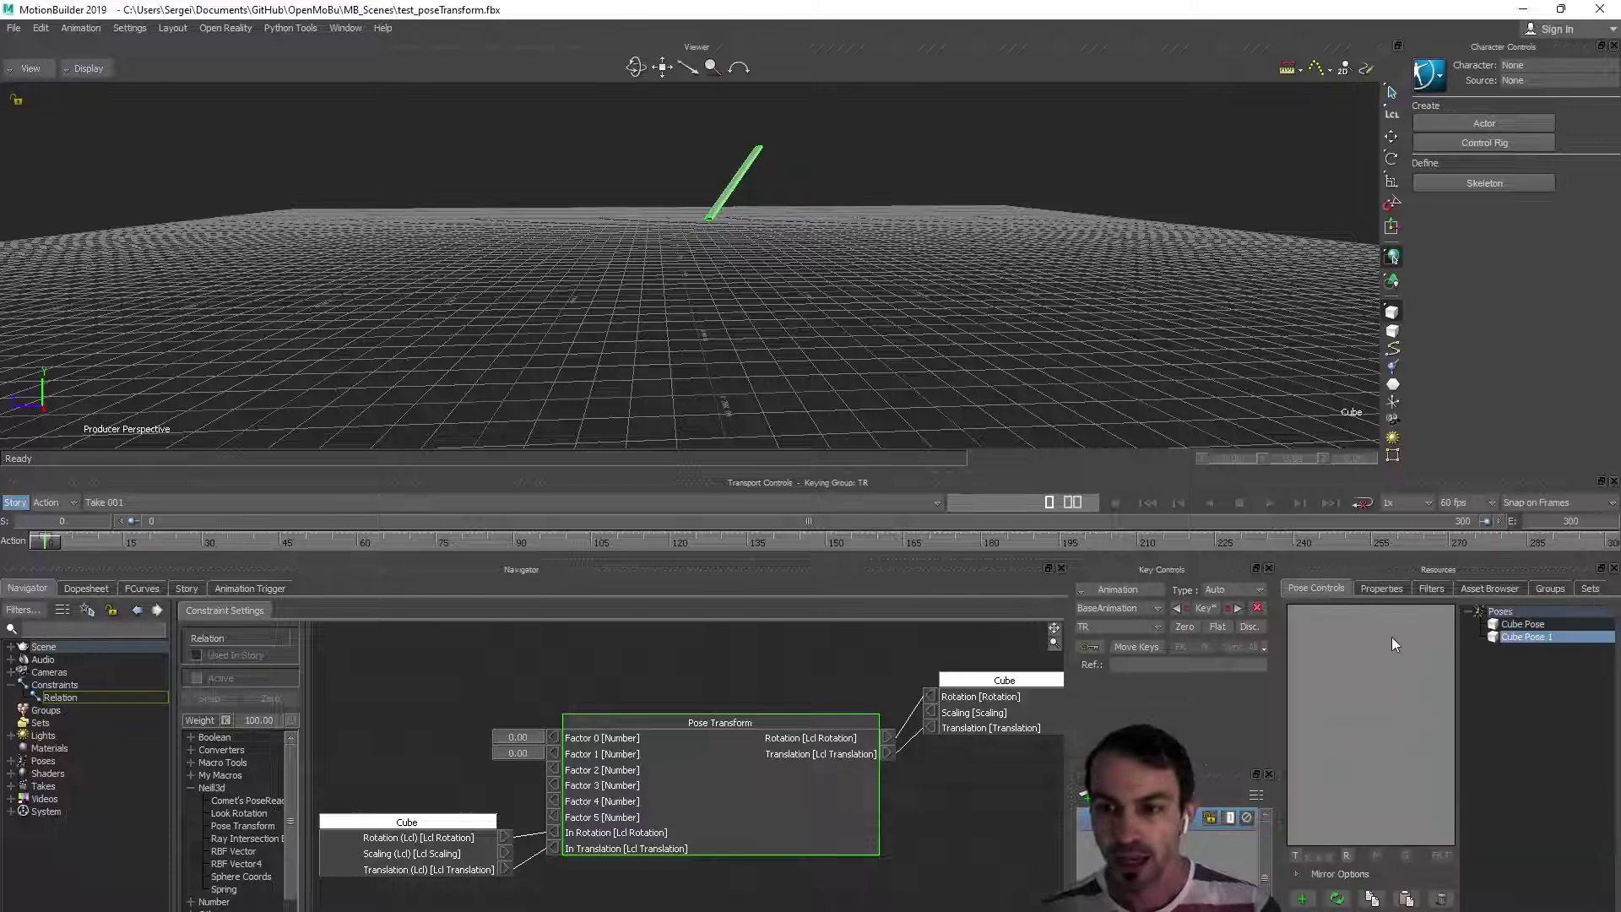
{"action": "right_click", "coordinate": [1520, 635]}
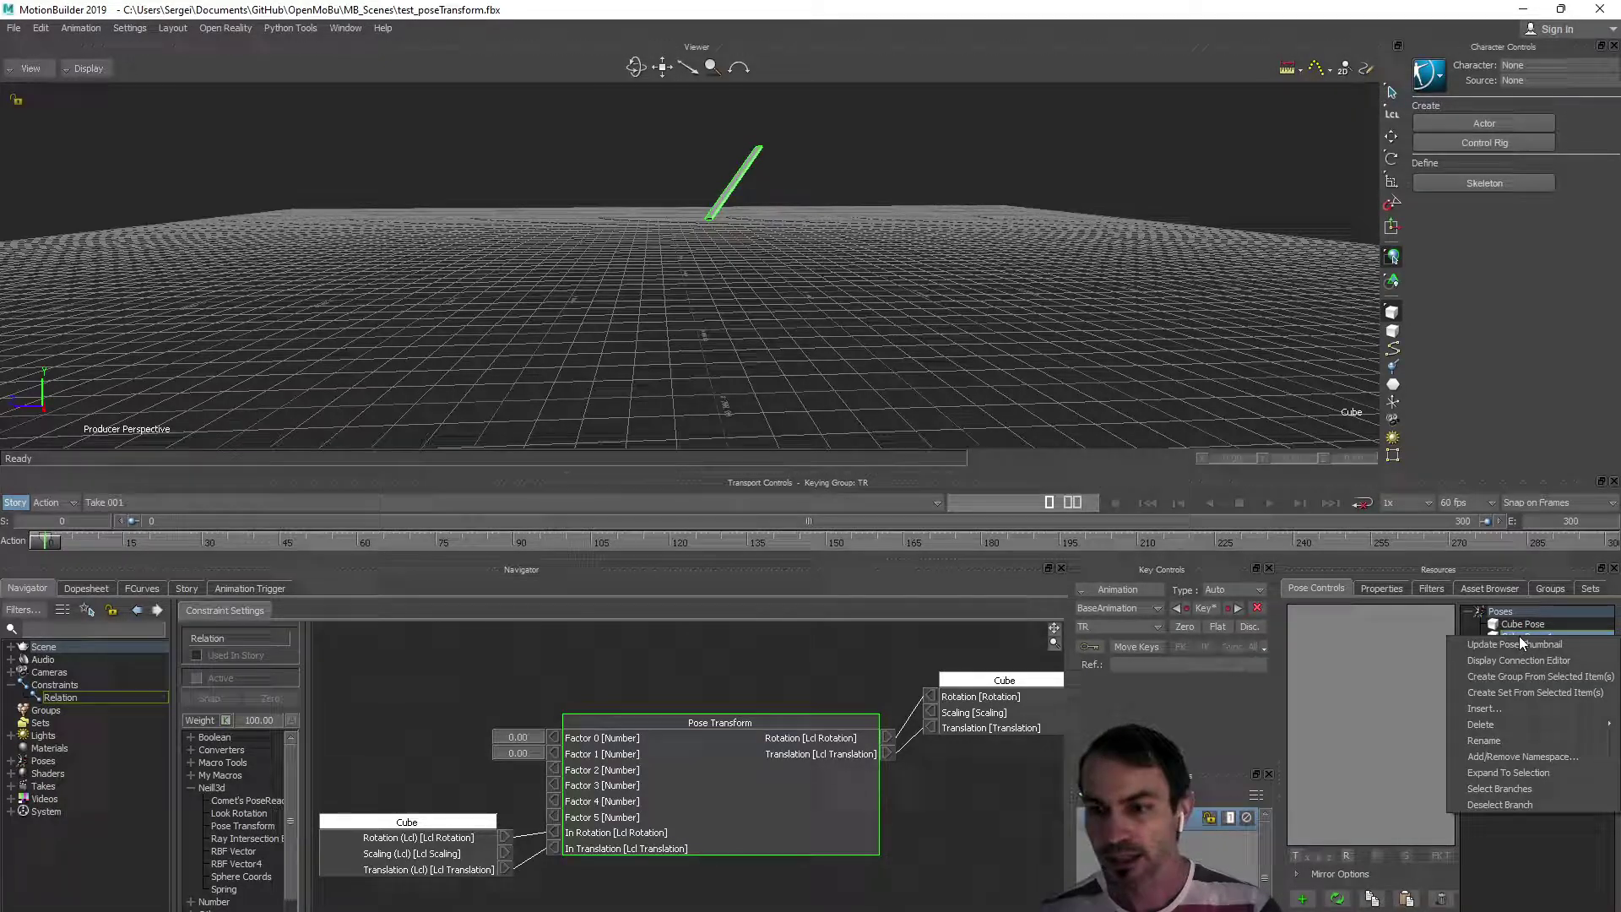
{"action": "left_click", "coordinate": [1521, 659]}
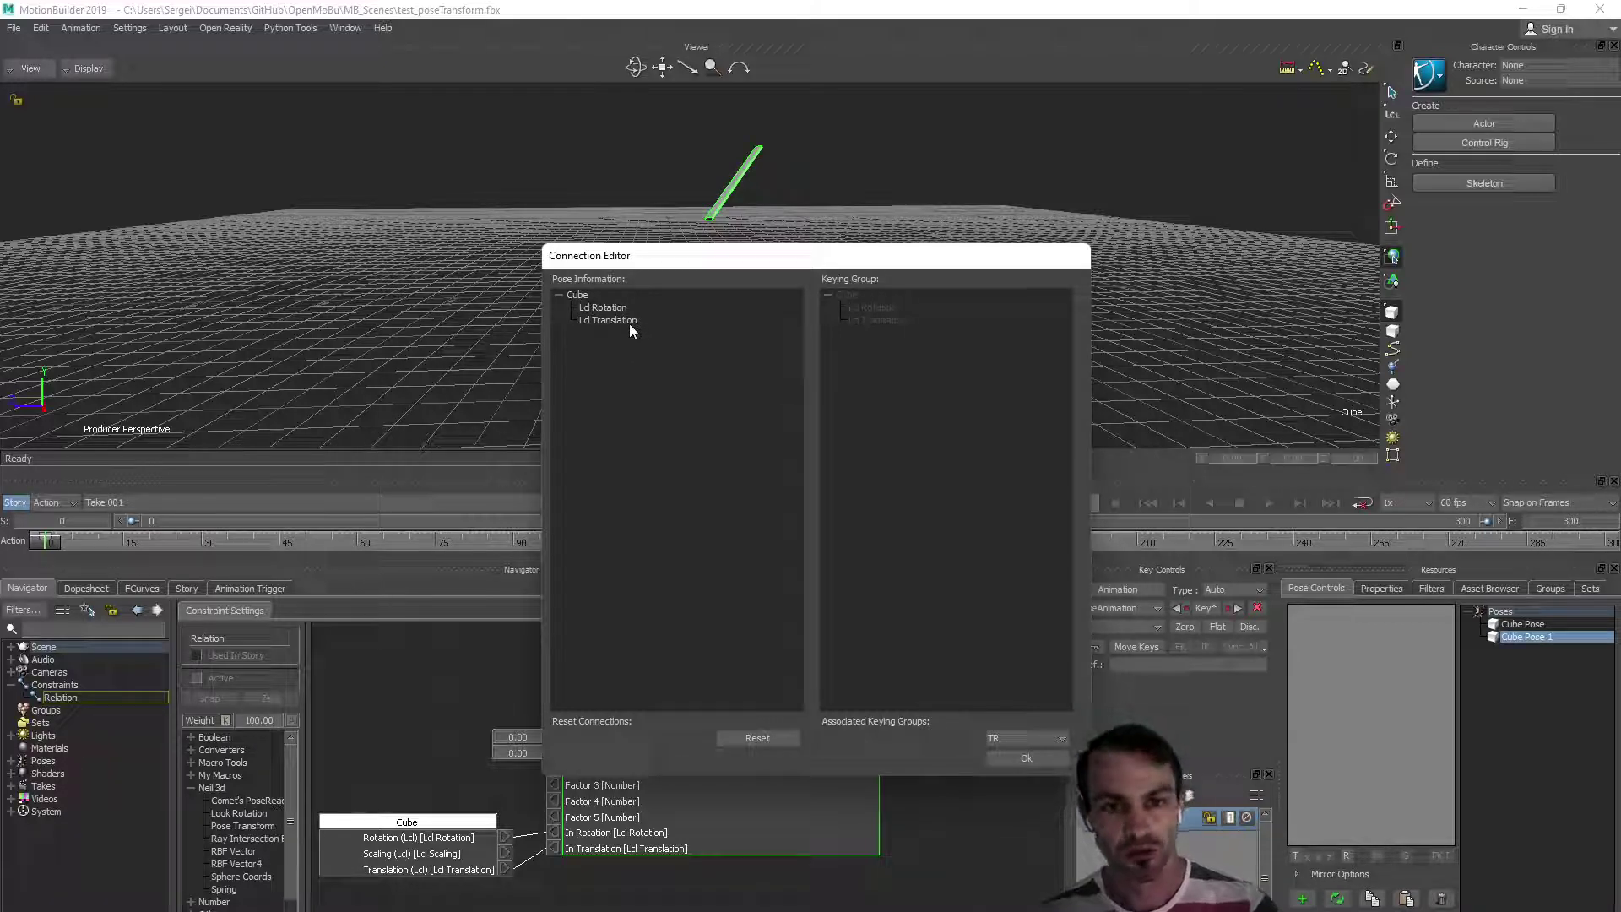
{"action": "left_click", "coordinate": [1027, 757]}
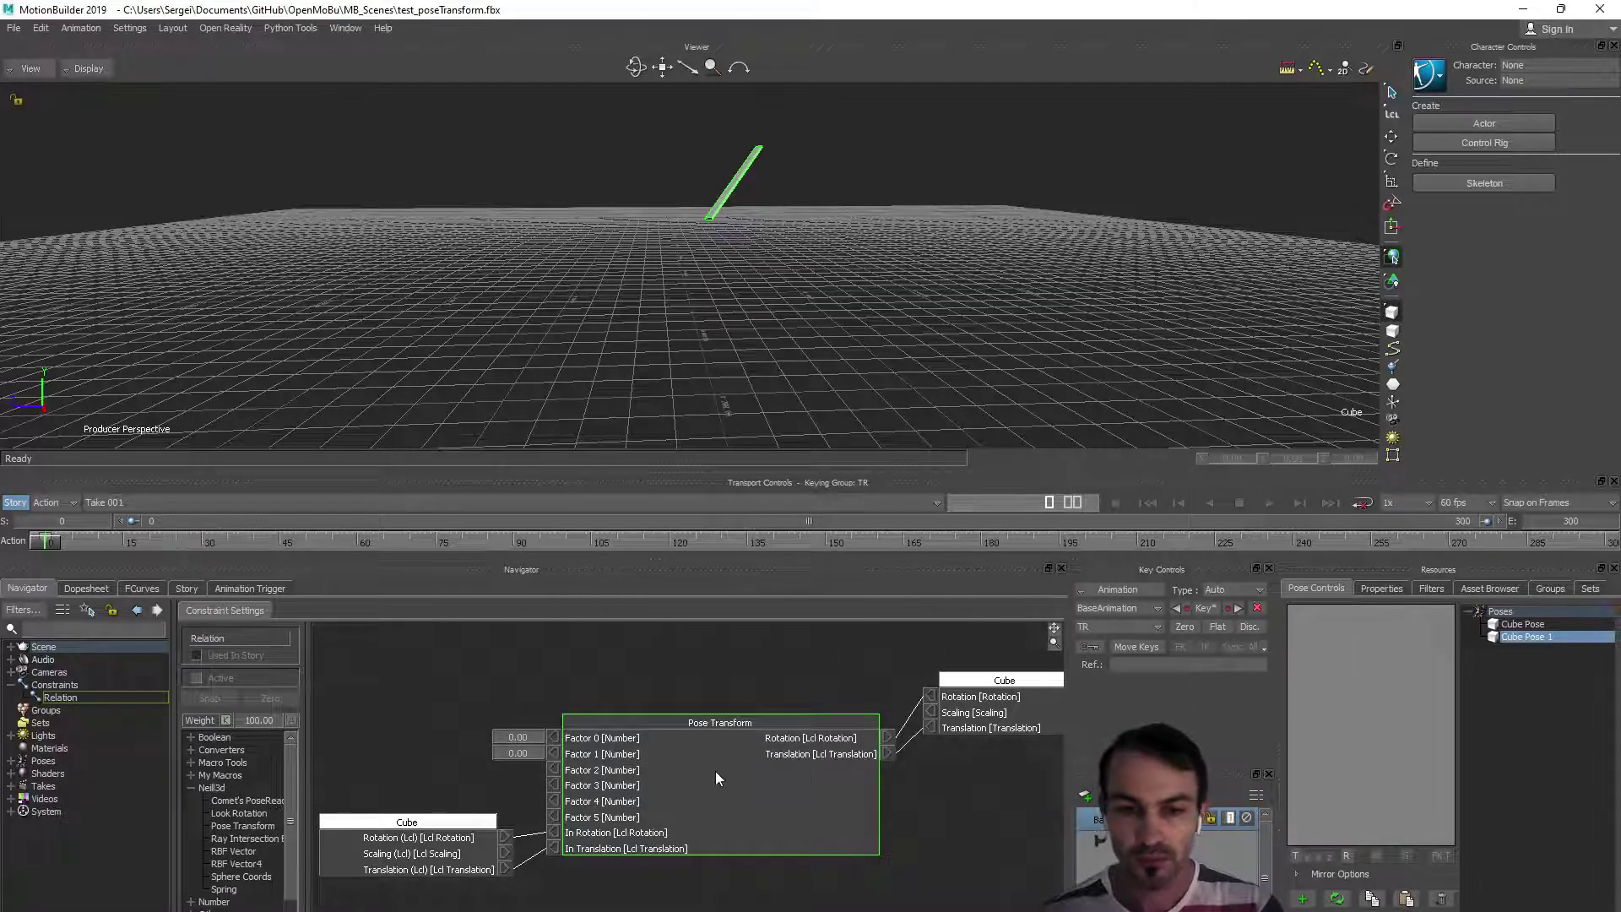
Rearrange the Cube and Pose Transform boxes in the graph and inspect Pose Transform's Object property.
{"action": "left_click_drag", "start_coordinate": [415, 856], "coordinate": [418, 857]}
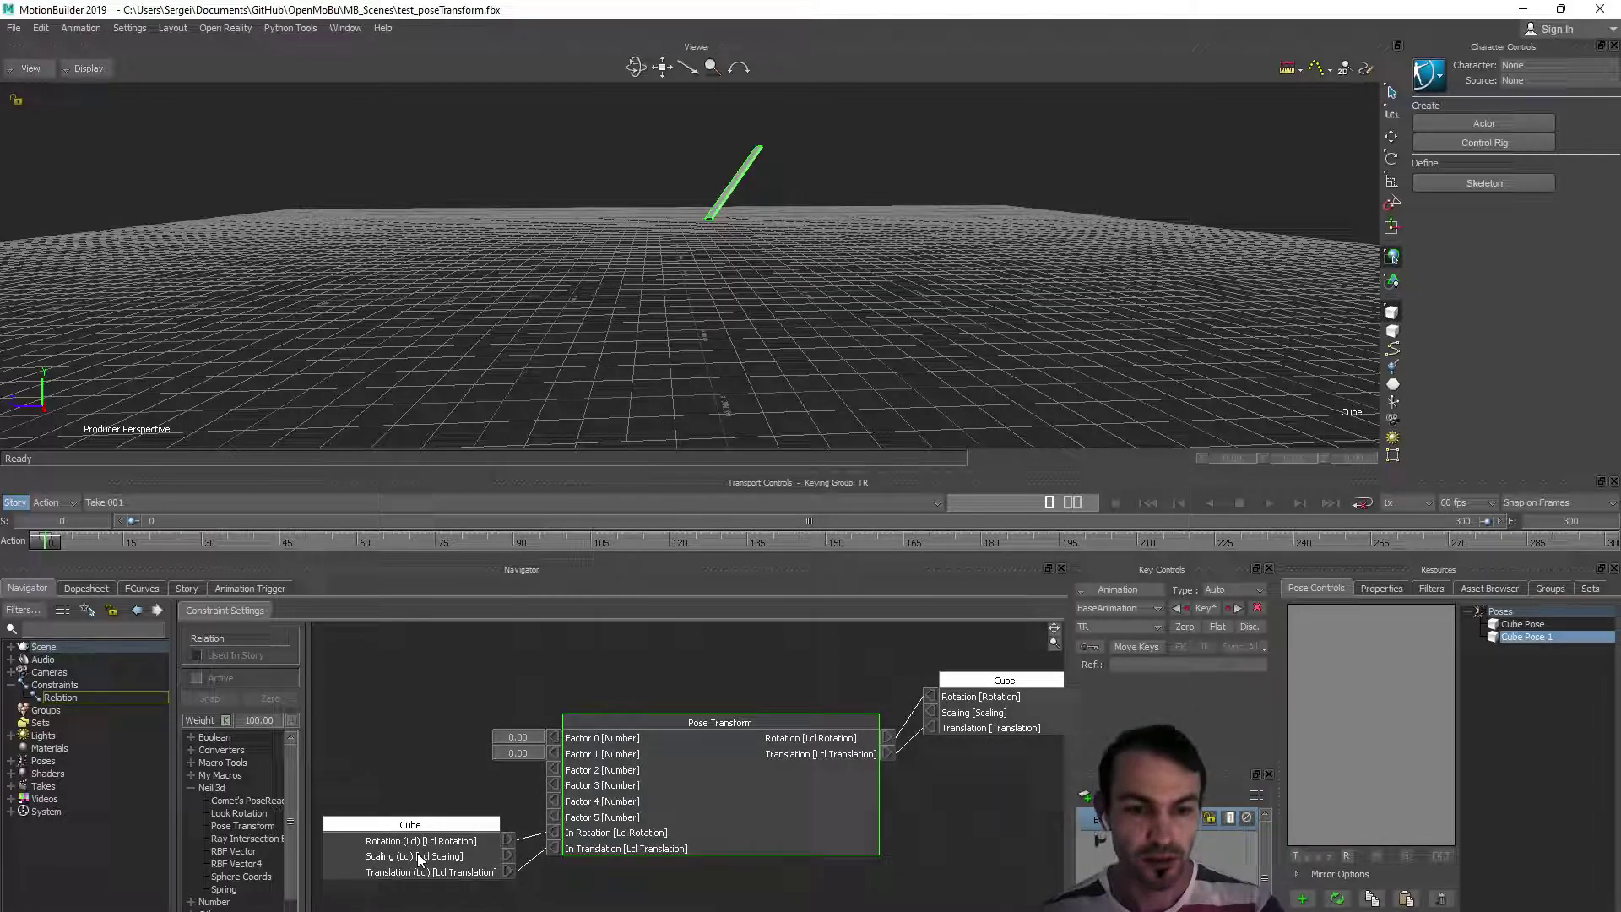
{"action": "left_click", "coordinate": [1390, 590]}
{"action": "left_click_drag", "start_coordinate": [733, 765], "coordinate": [731, 758]}
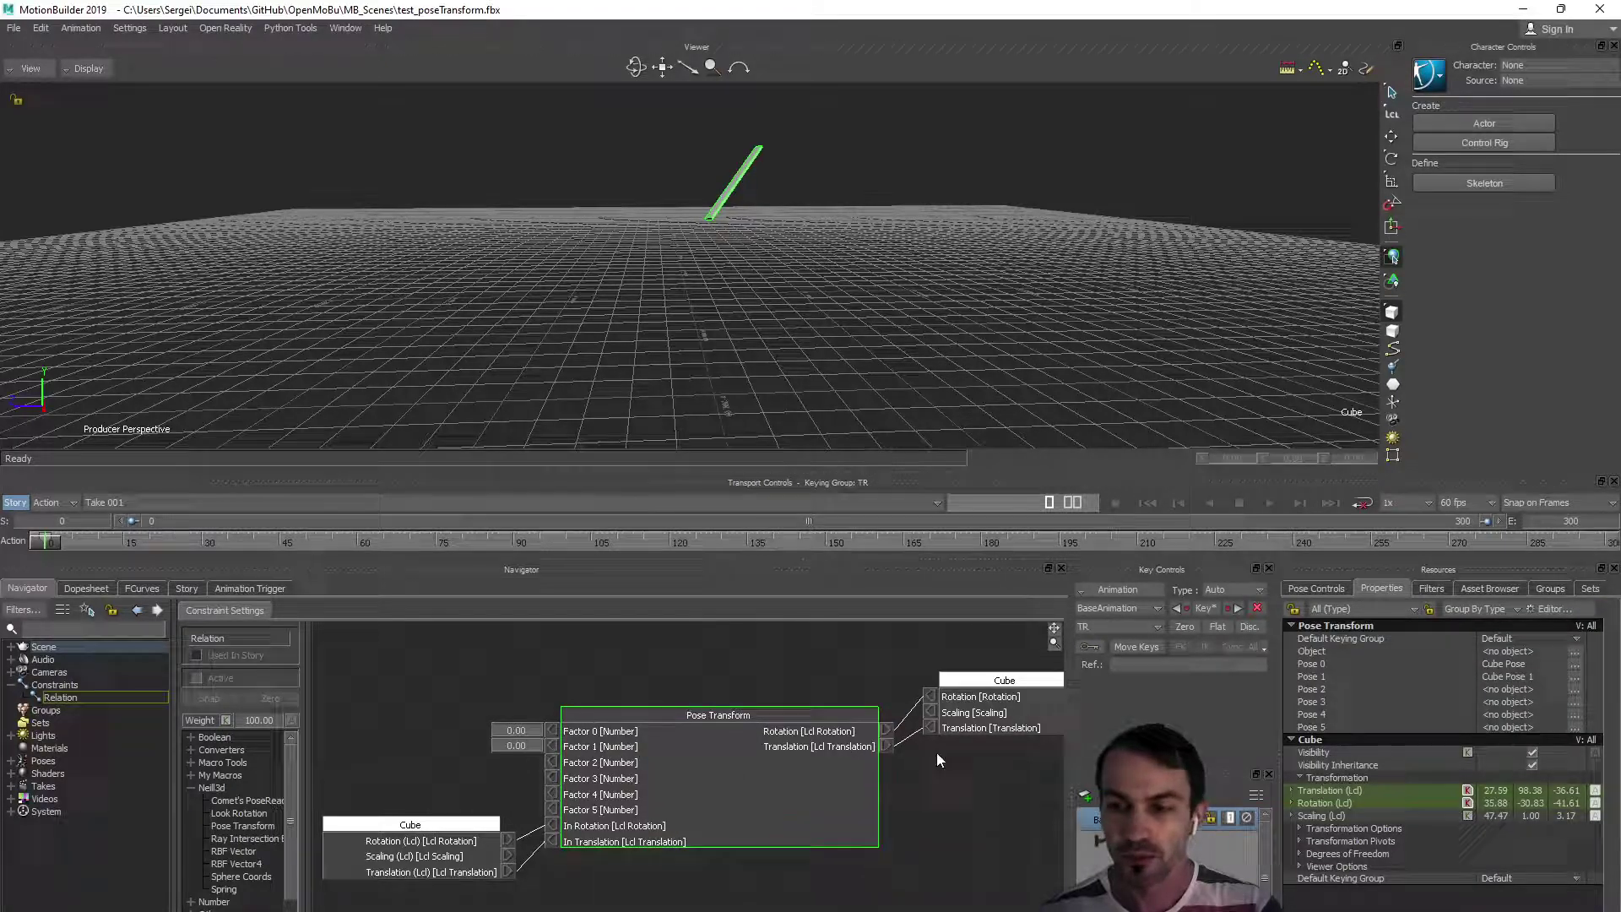
{"action": "left_click", "coordinate": [1335, 650]}
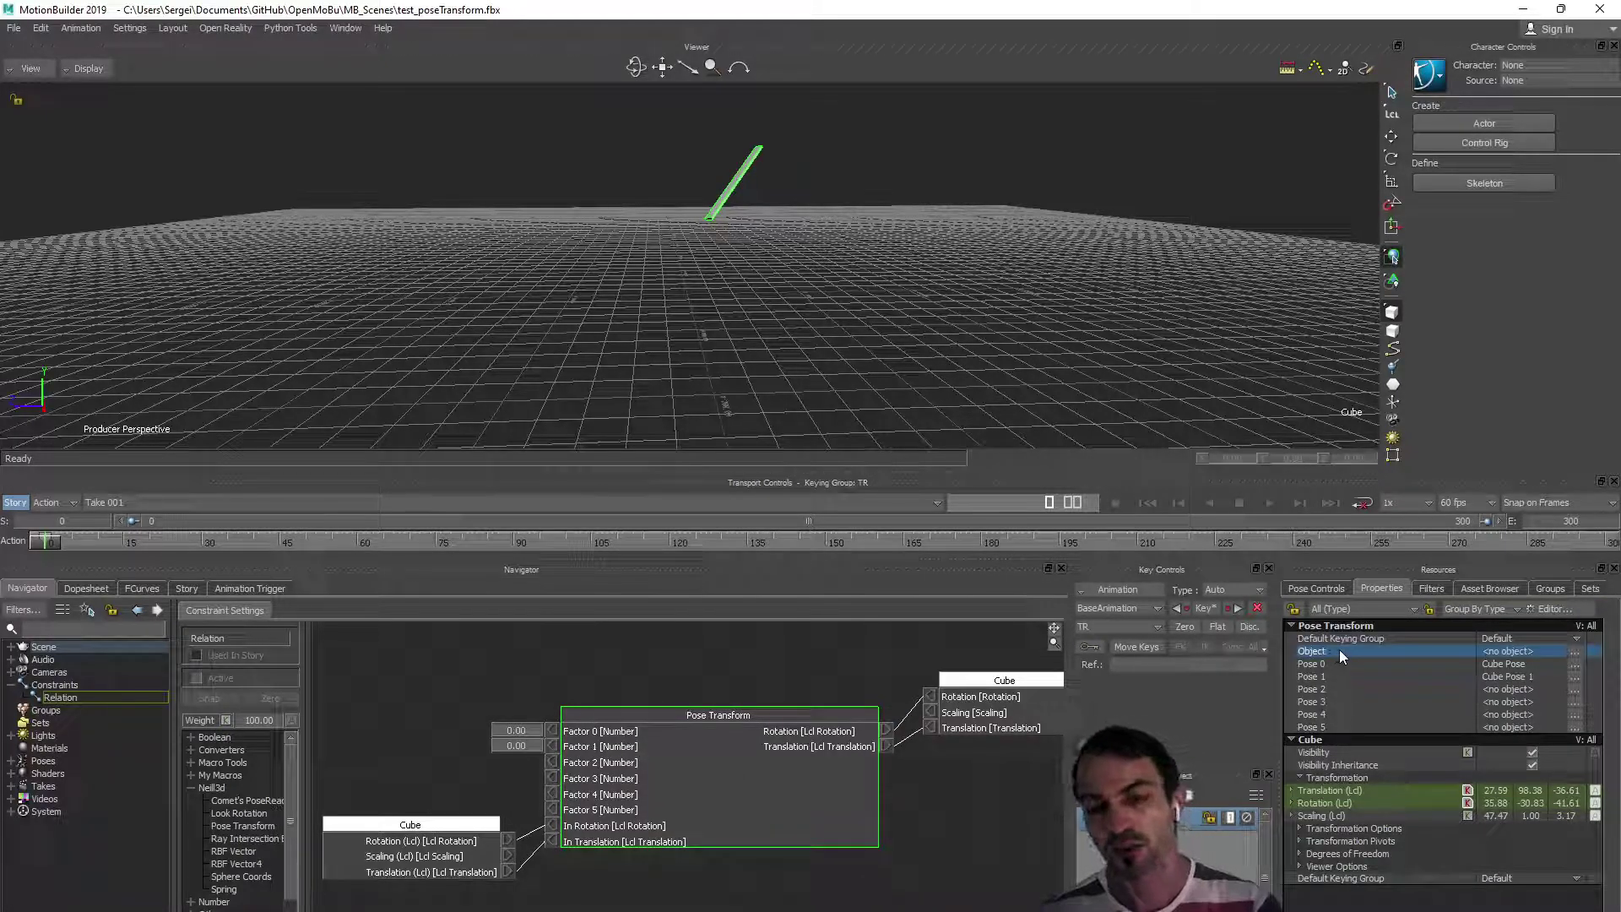
{"action": "left_click_drag", "start_coordinate": [747, 834], "coordinate": [744, 839]}
{"action": "left_click_drag", "start_coordinate": [1005, 708], "coordinate": [1012, 743]}
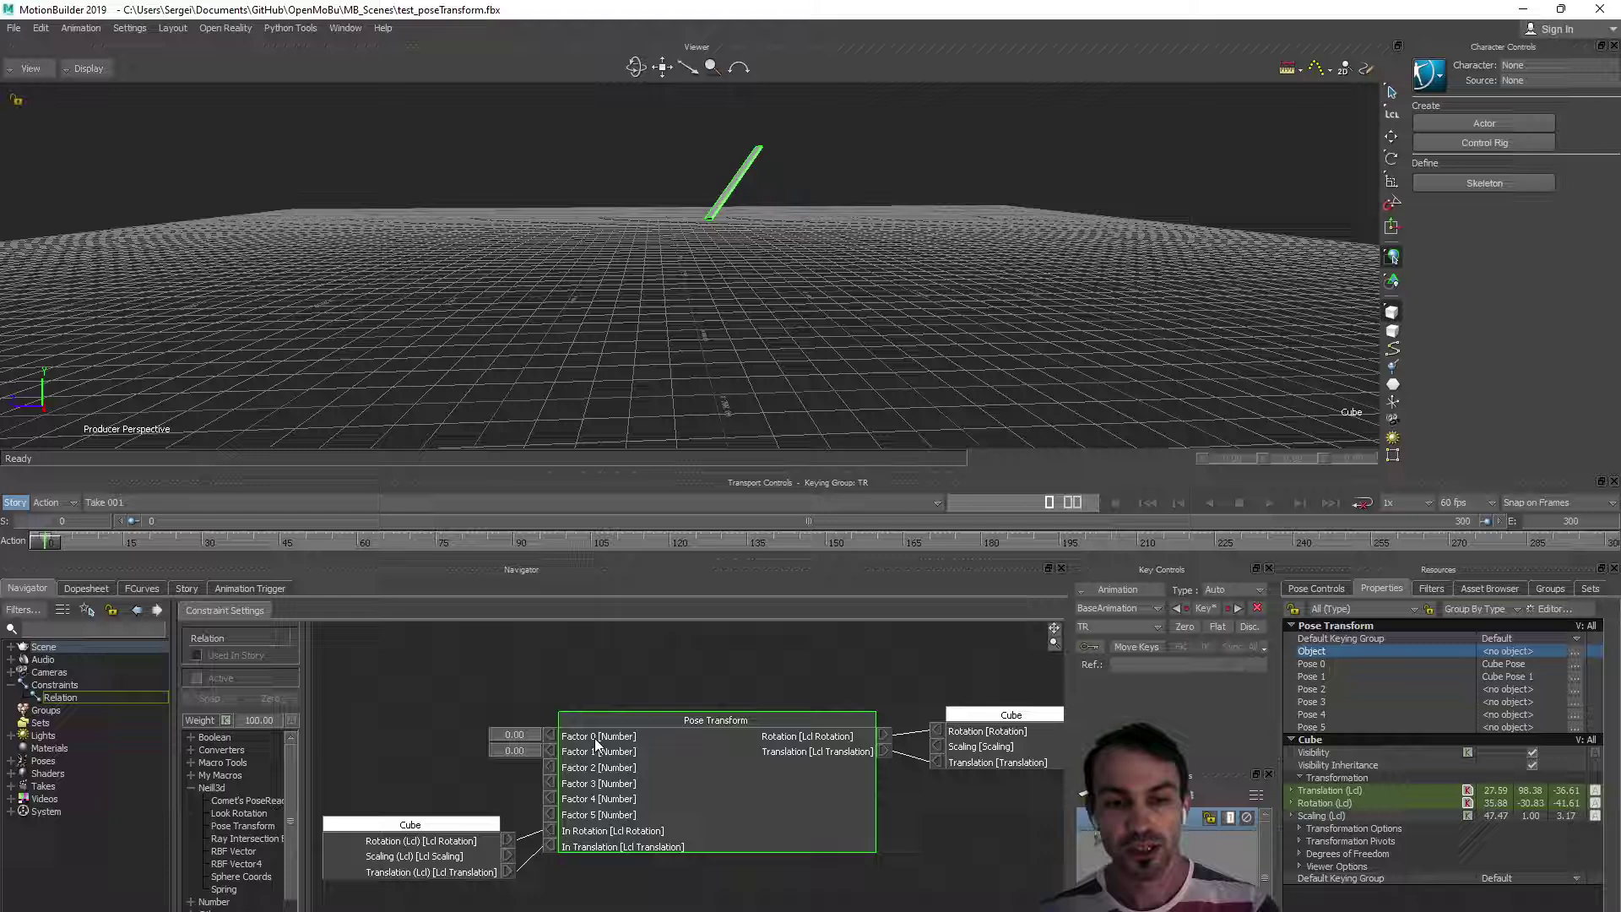
{"action": "left_click_drag", "start_coordinate": [448, 859], "coordinate": [447, 852]}
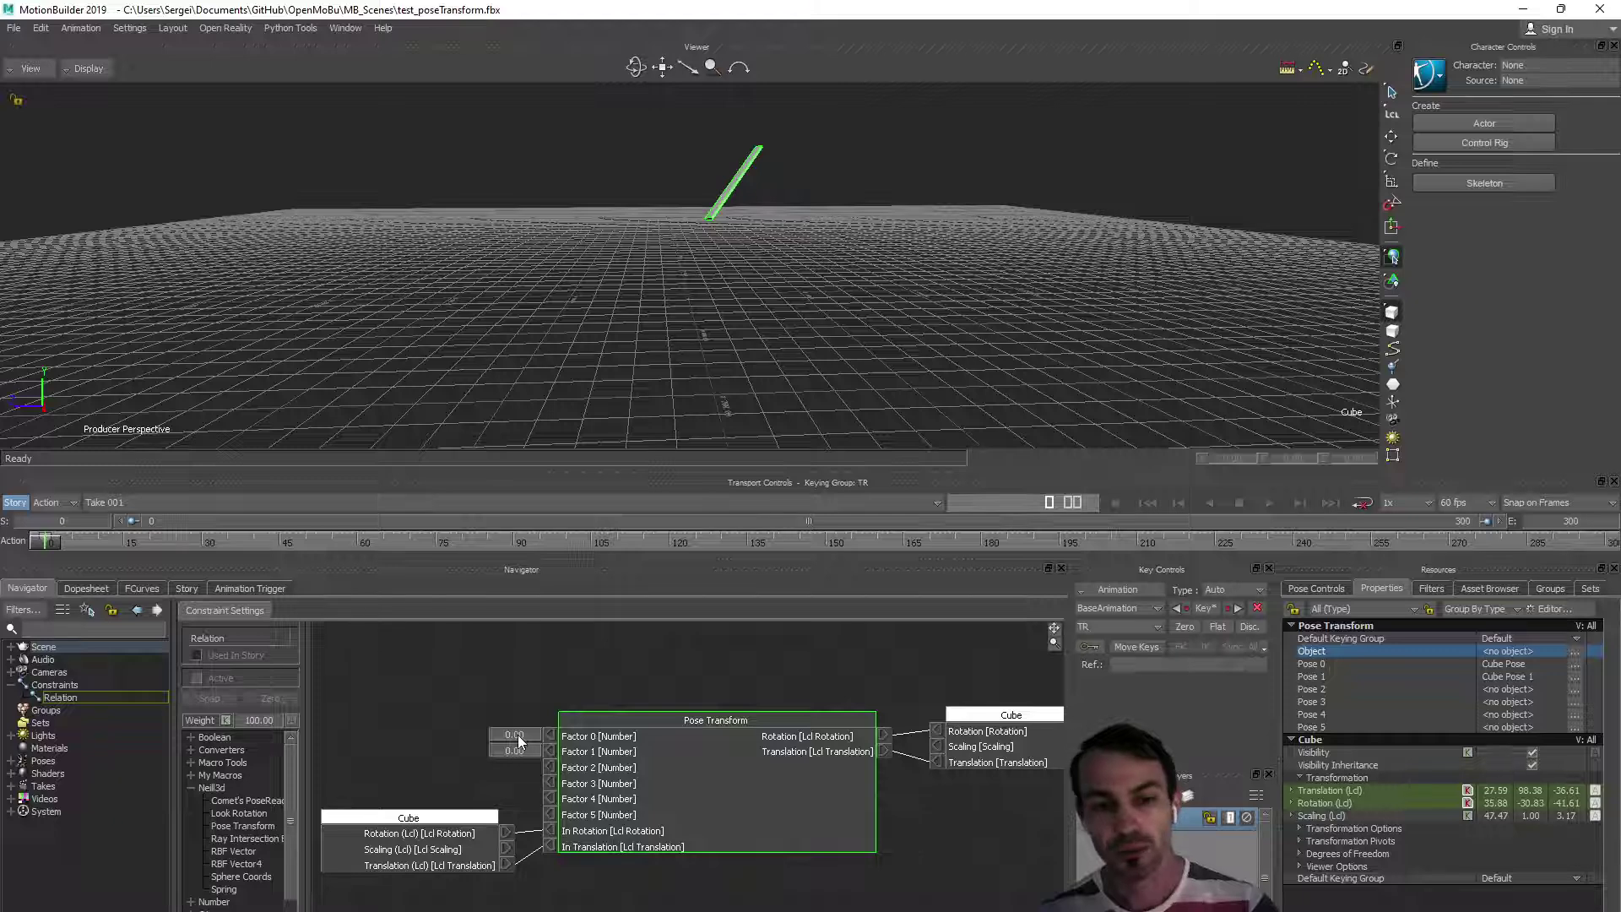
{"action": "left_click_drag", "start_coordinate": [999, 745], "coordinate": [1005, 742]}
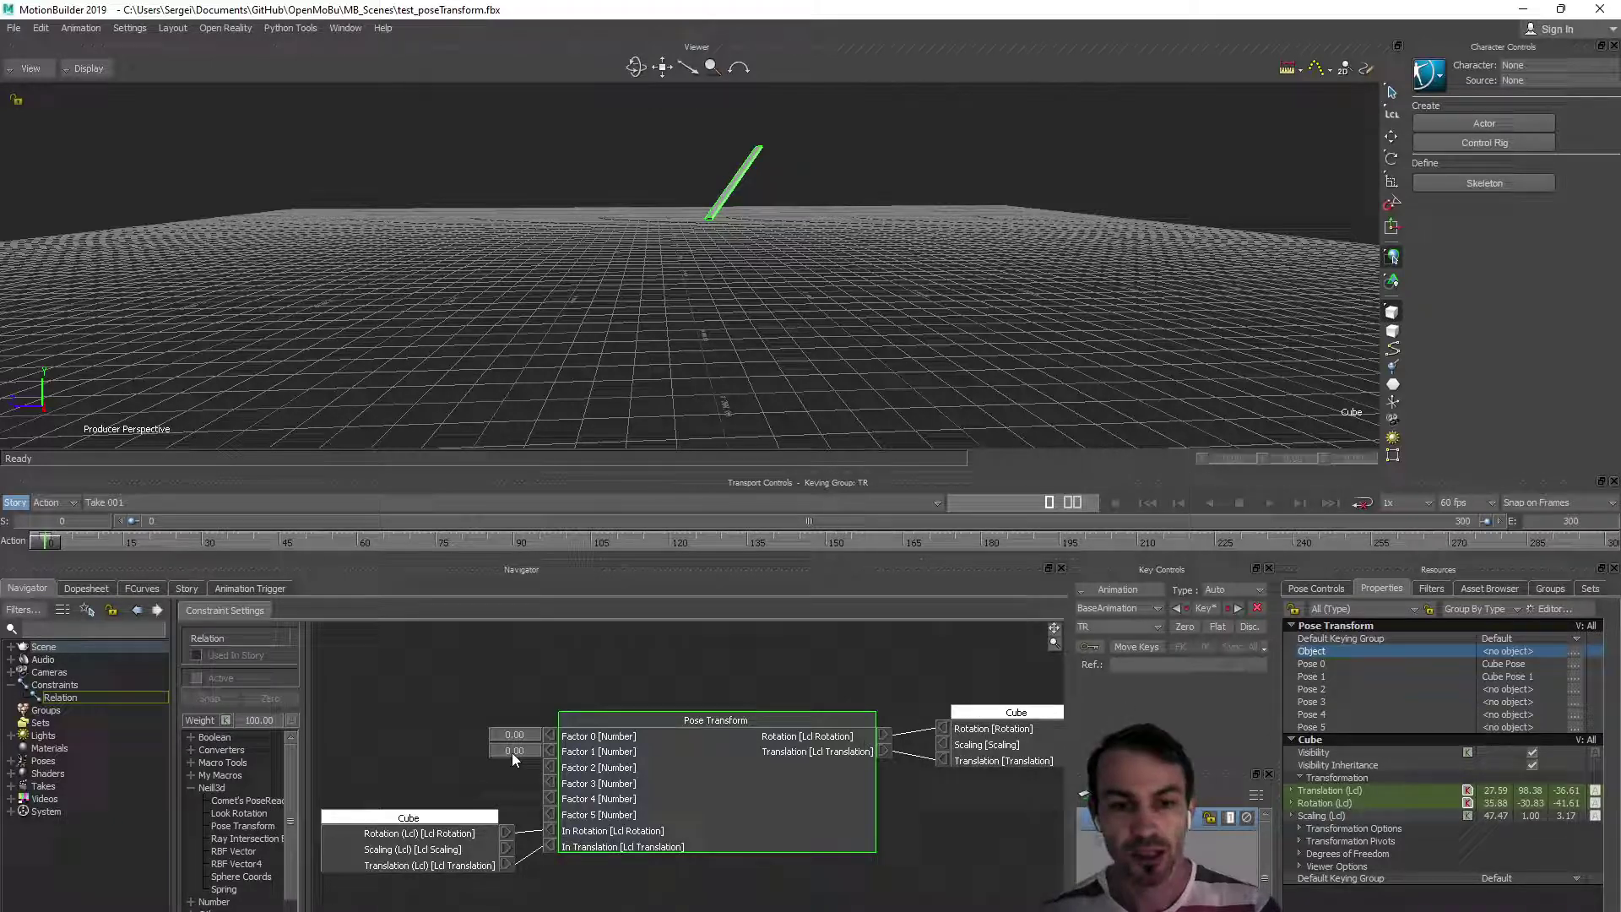
Make the relation Active and sweep the Factor 0 value to rotate the cube.
{"action": "left_click_drag", "start_coordinate": [541, 731], "coordinate": [577, 743]}
{"action": "left_click", "coordinate": [196, 678]}
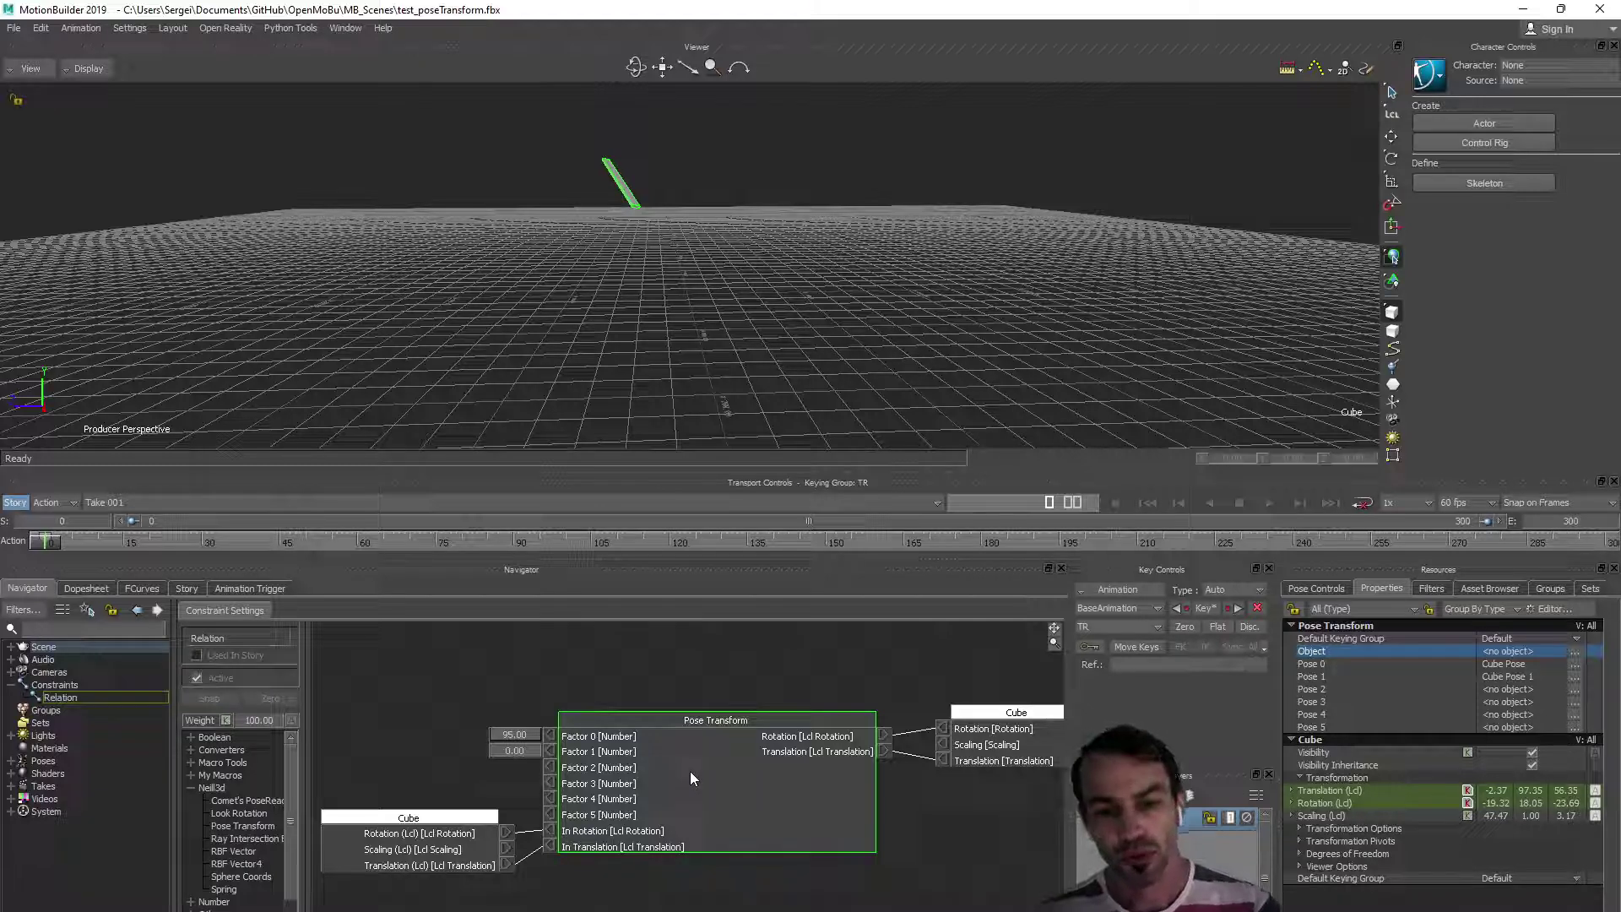
{"action": "left_click_drag", "start_coordinate": [979, 745], "coordinate": [983, 743]}
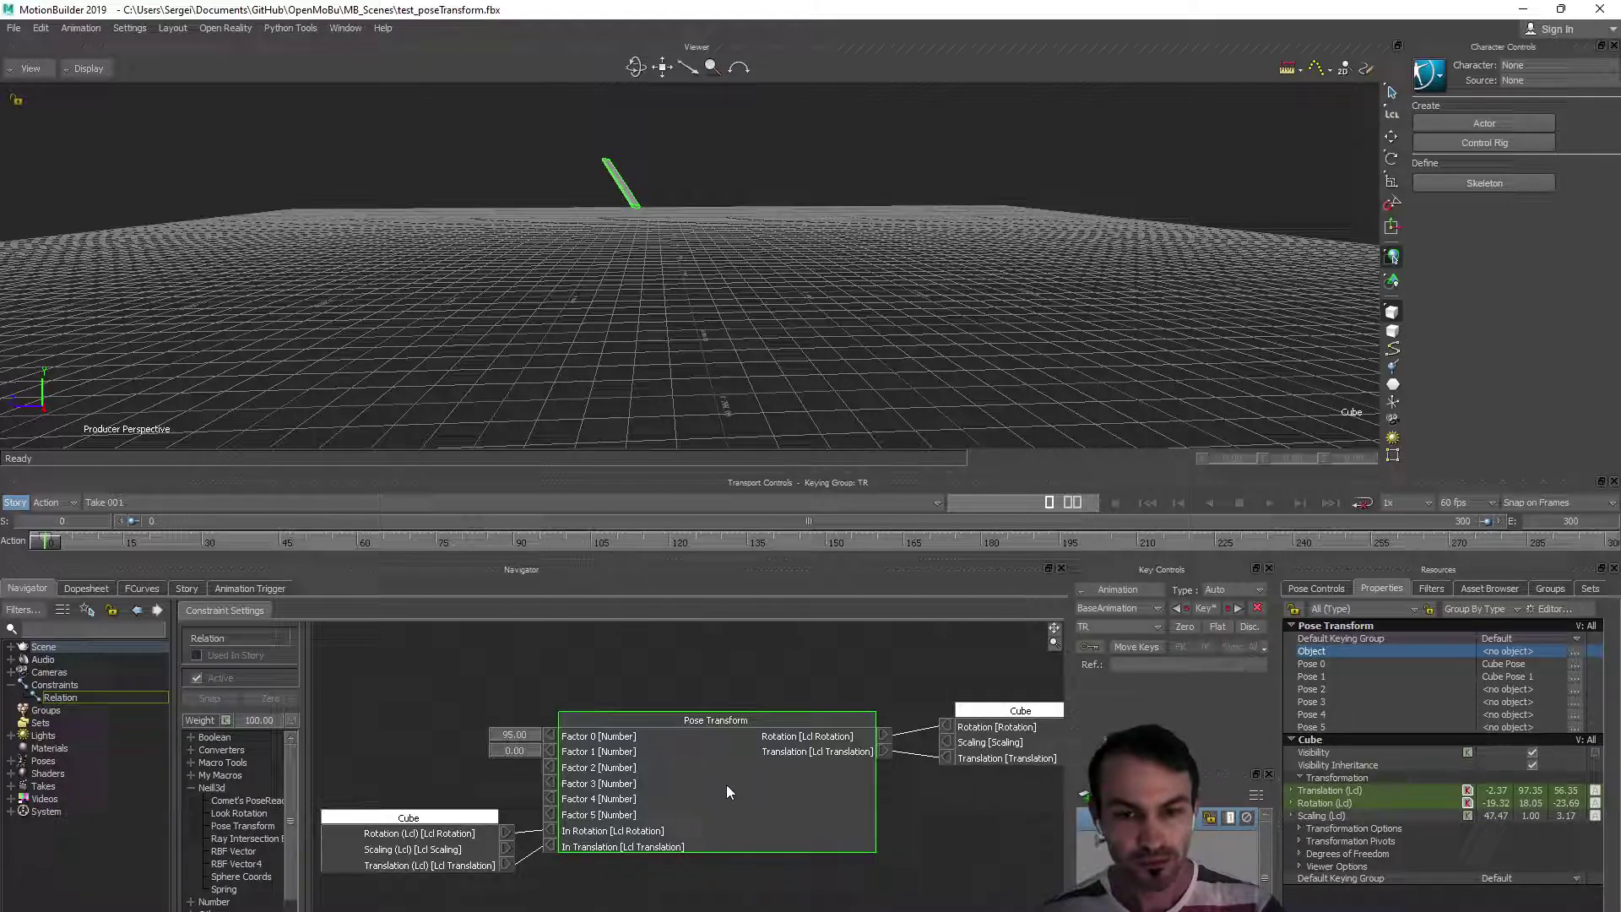
{"action": "left_click_drag", "start_coordinate": [726, 784], "coordinate": [726, 781]}
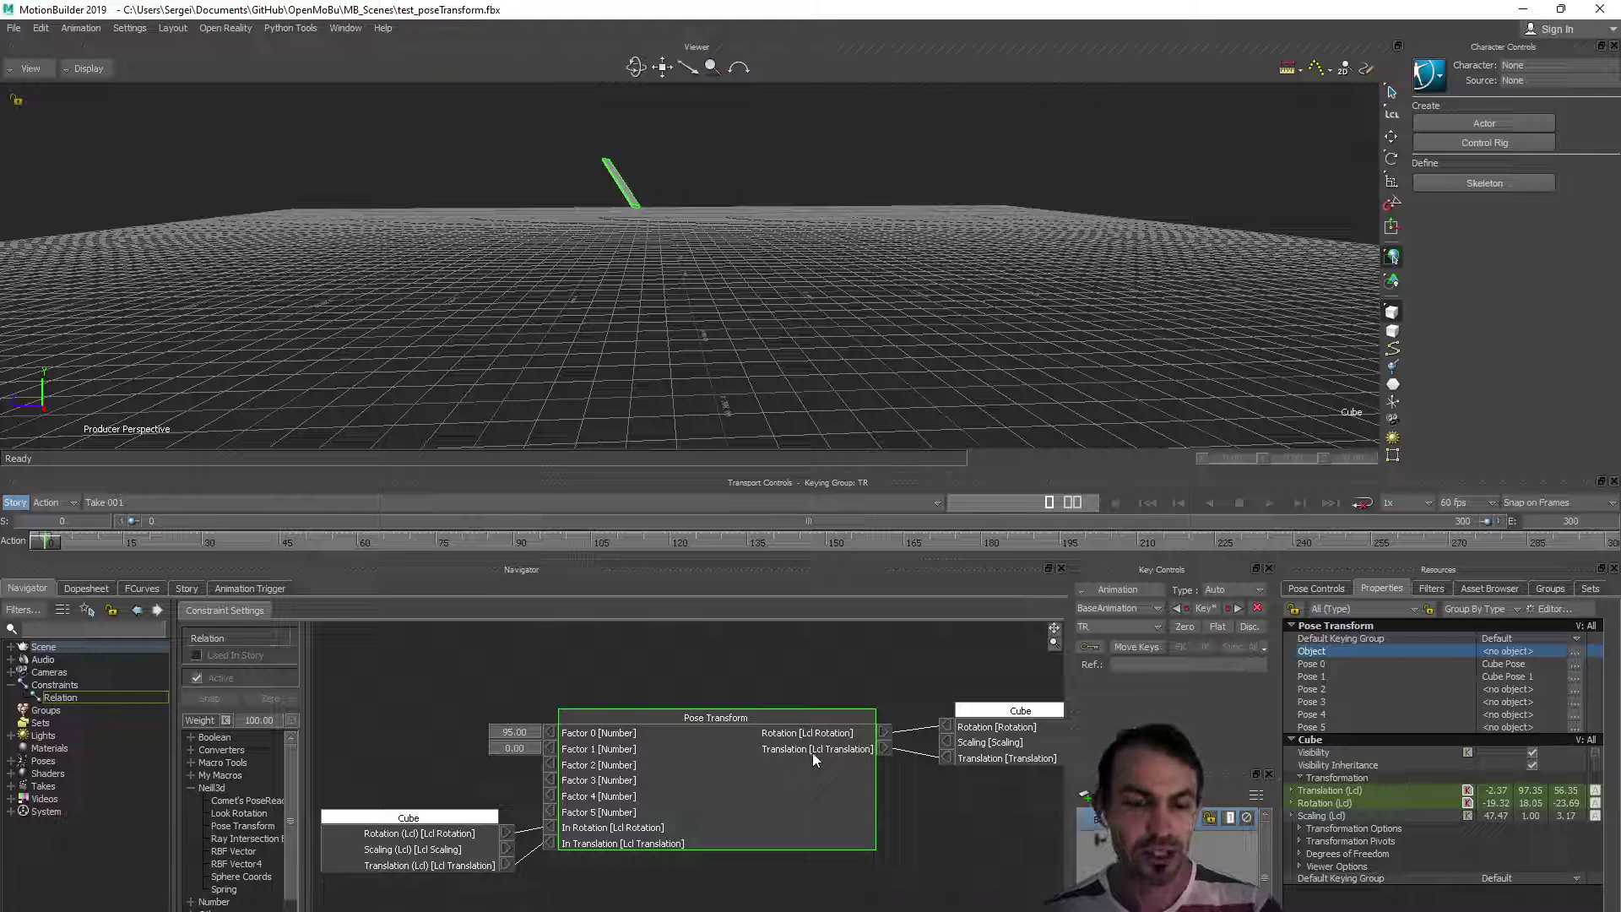
{"action": "left_click_drag", "start_coordinate": [525, 728], "coordinate": [629, 749]}
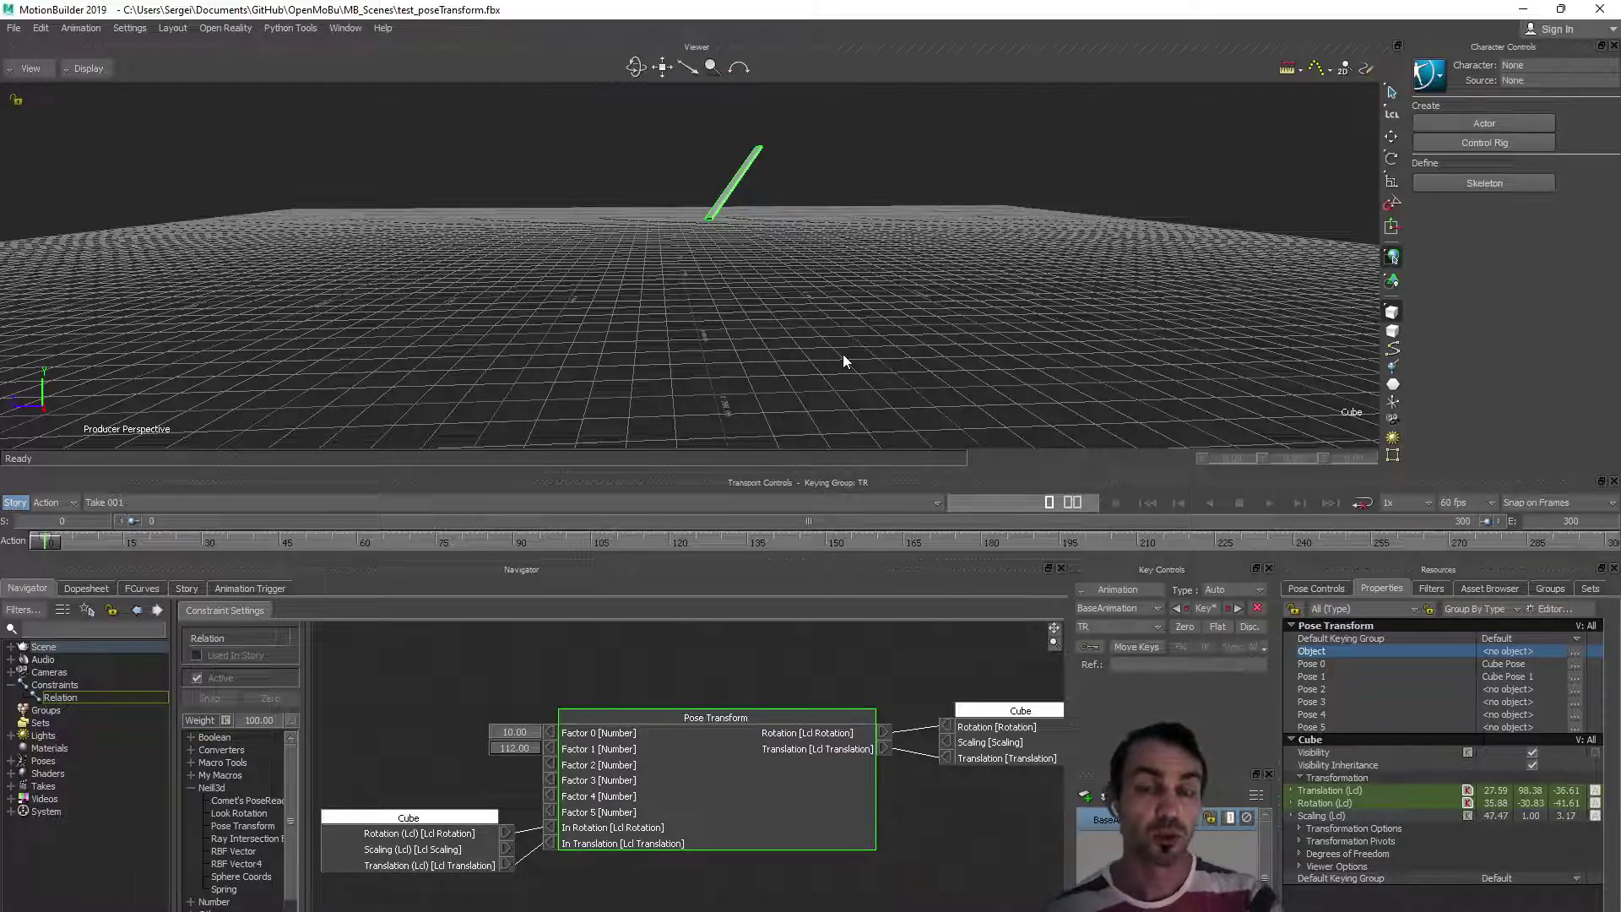
Open the recent test_LookRotation.fbx scene, discarding unsaved changes.
{"action": "left_click", "coordinate": [14, 29]}
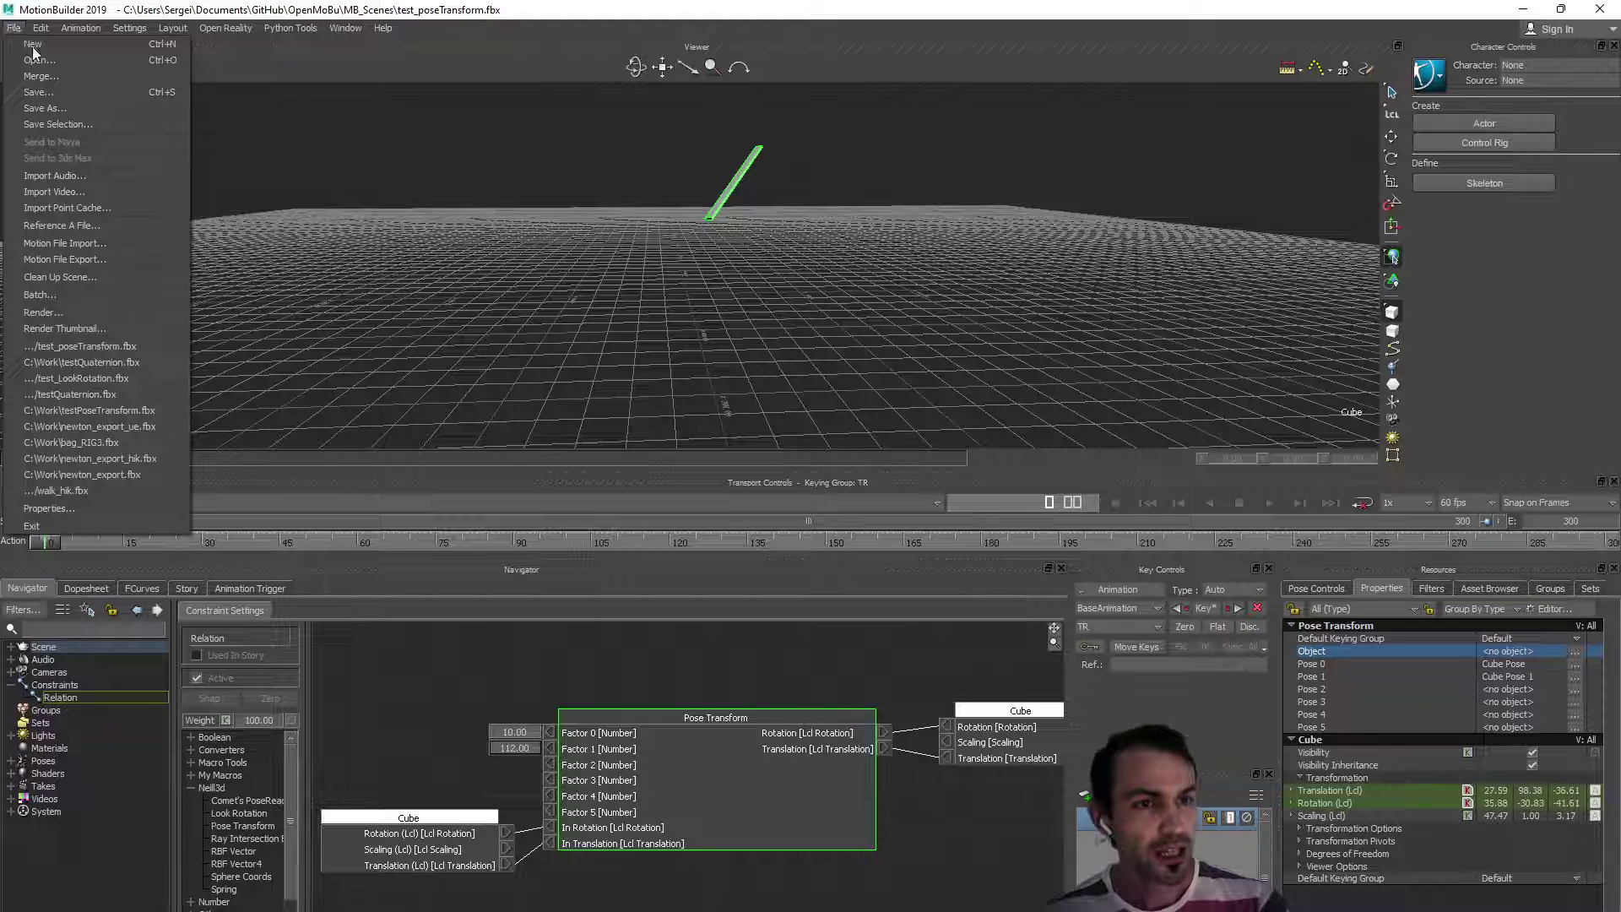
{"action": "left_click", "coordinate": [84, 379]}
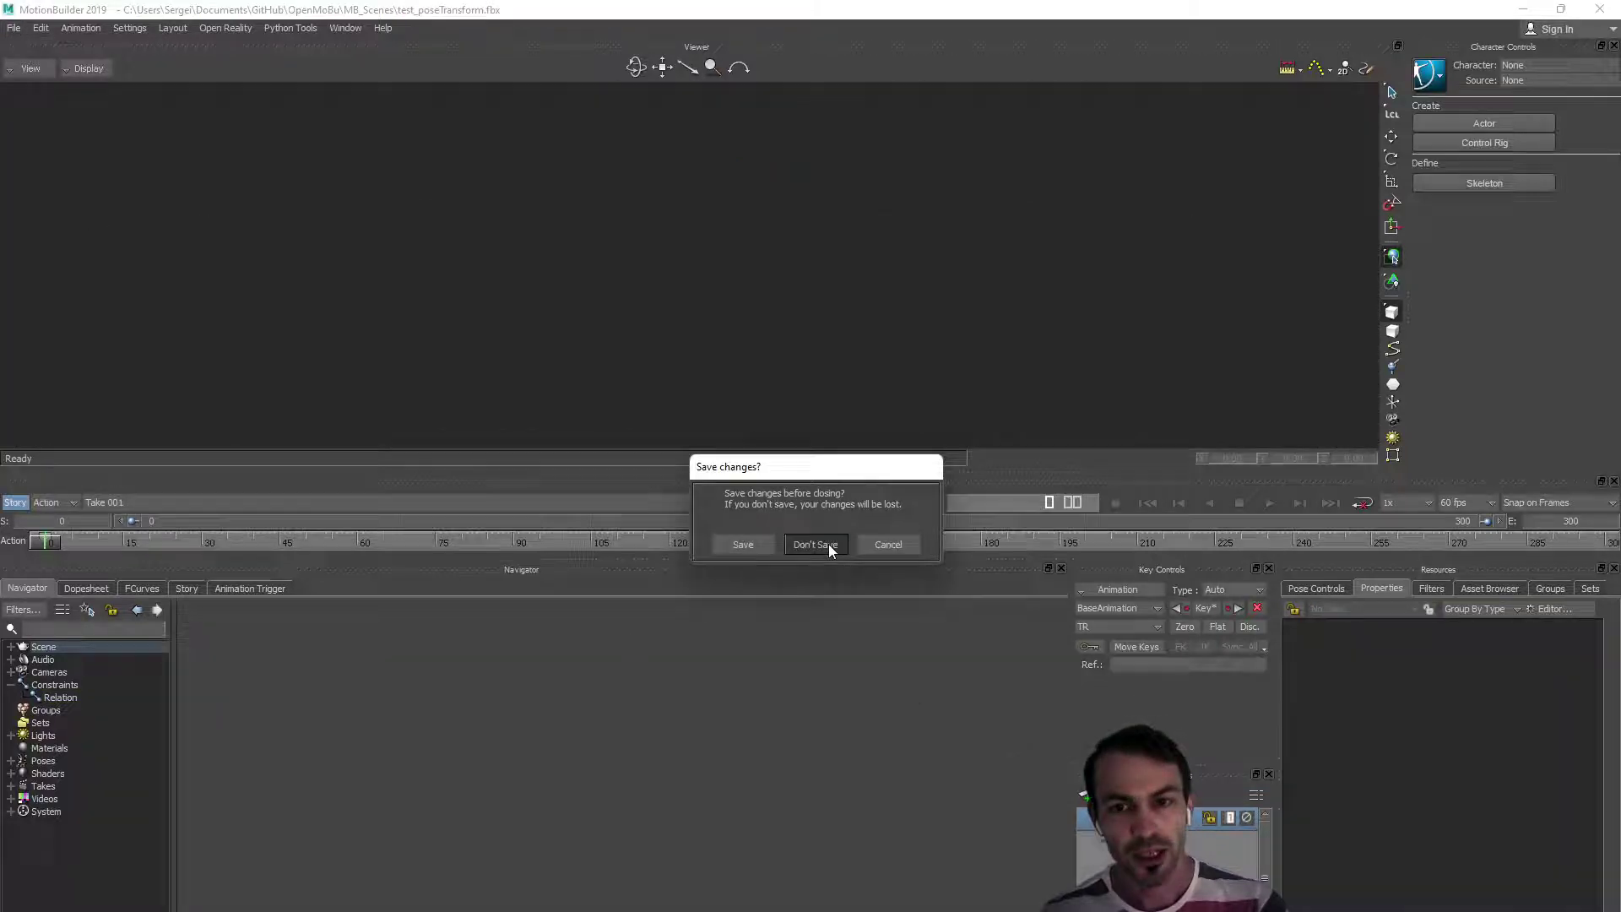
{"action": "left_click", "coordinate": [828, 544]}
Load test_LookRotation.fbx, open its Relation graph fully in view, and select the Look Rotation box.
{"action": "left_click", "coordinate": [661, 830]}
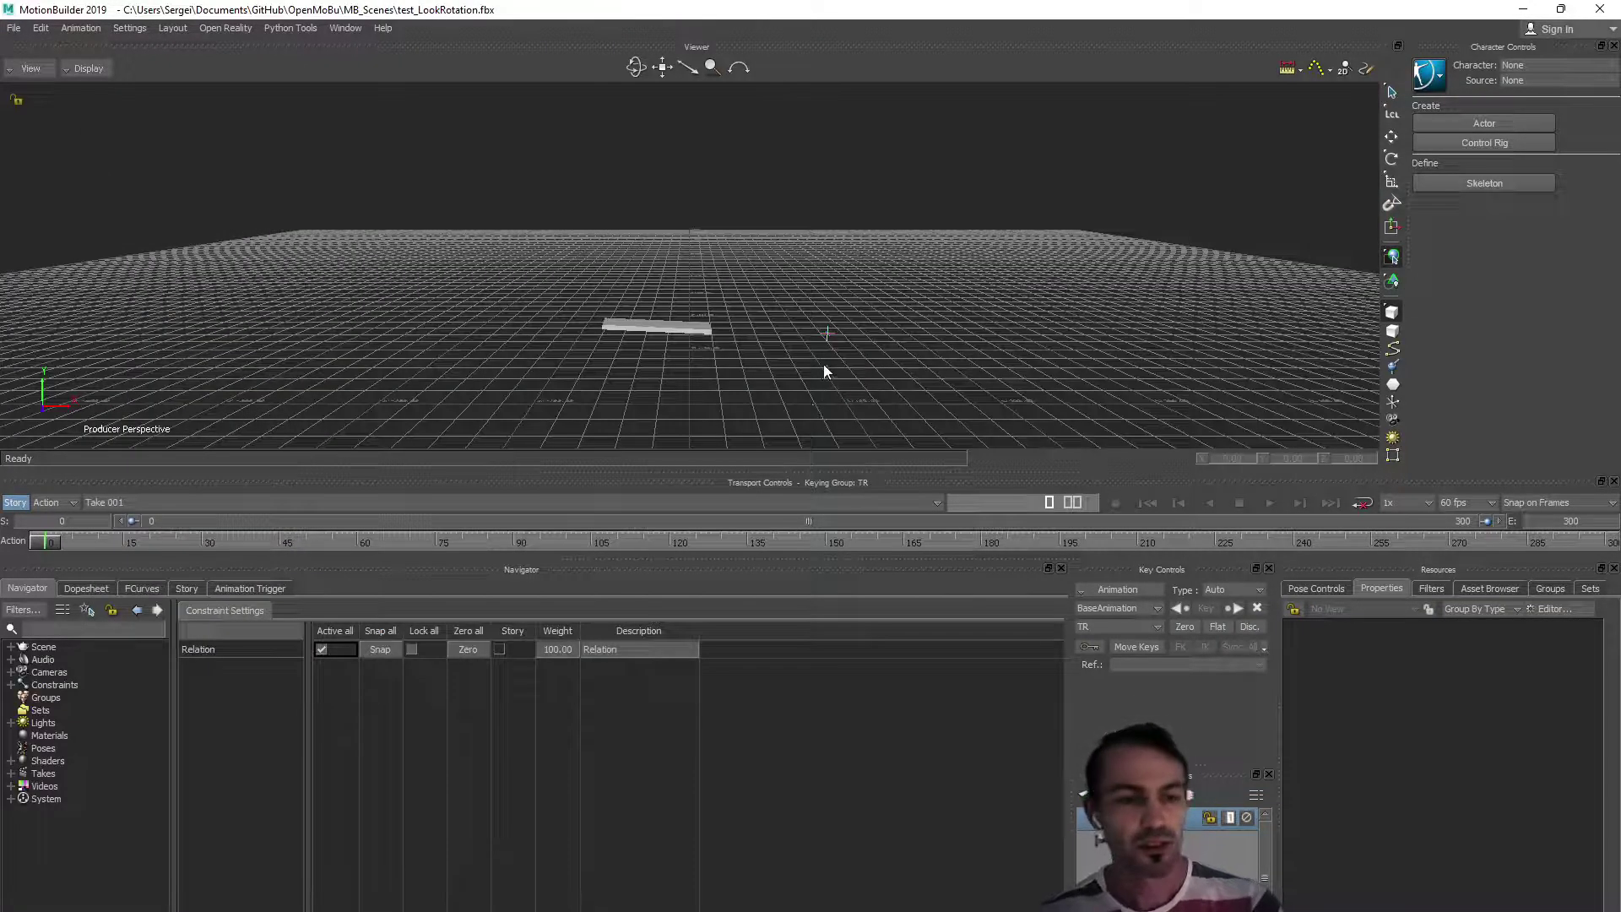
{"action": "double_click", "coordinate": [37, 685]}
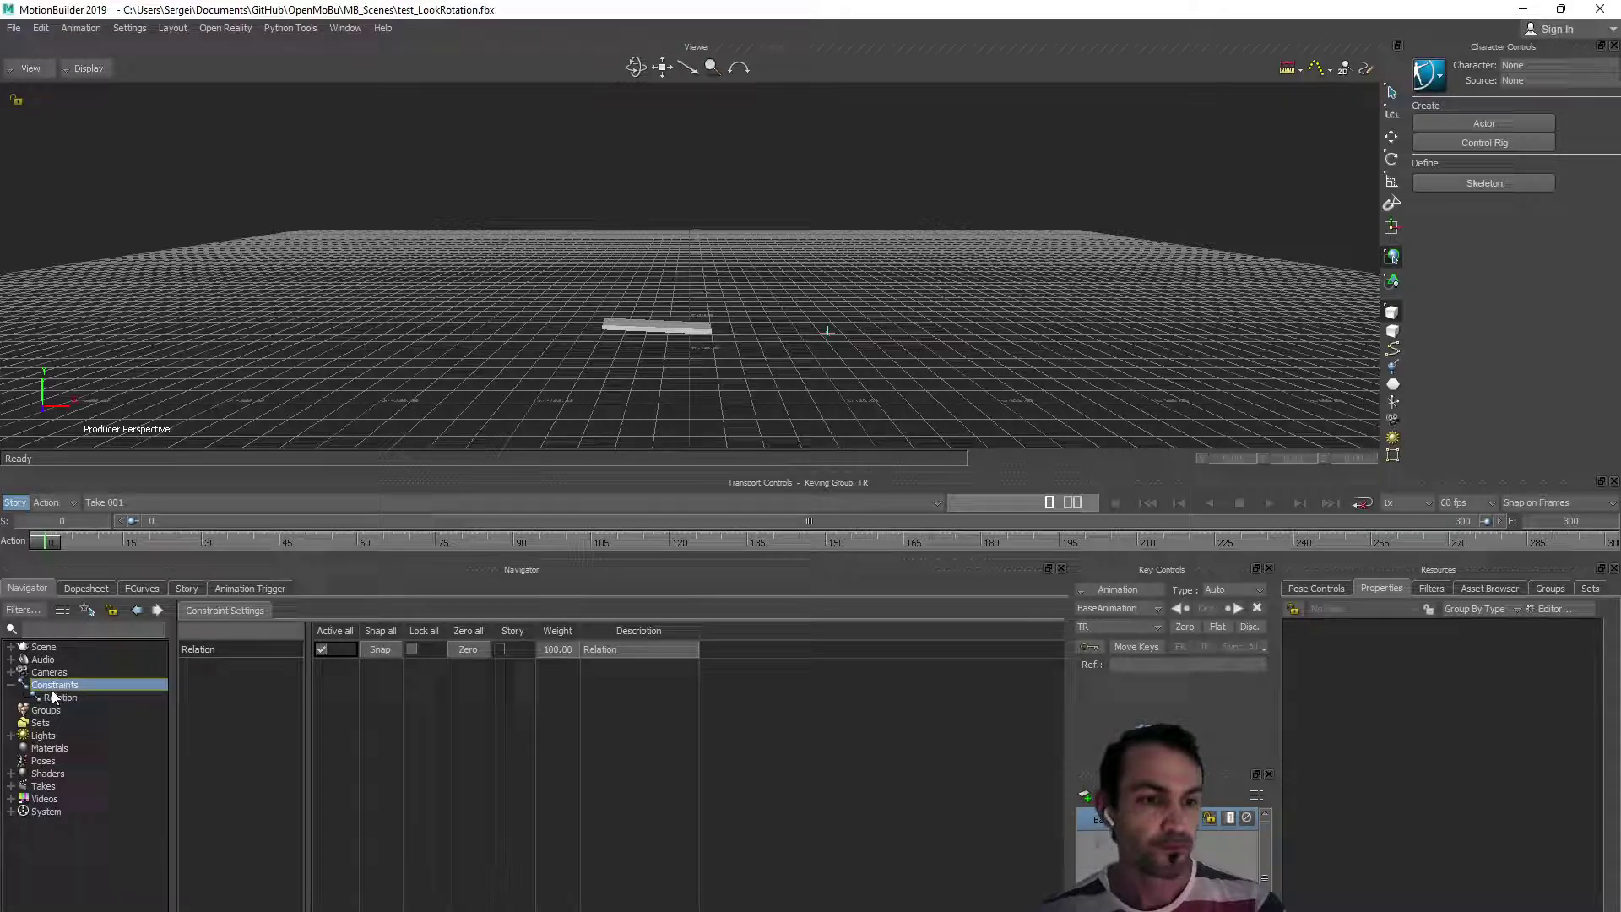
{"action": "left_click", "coordinate": [54, 698]}
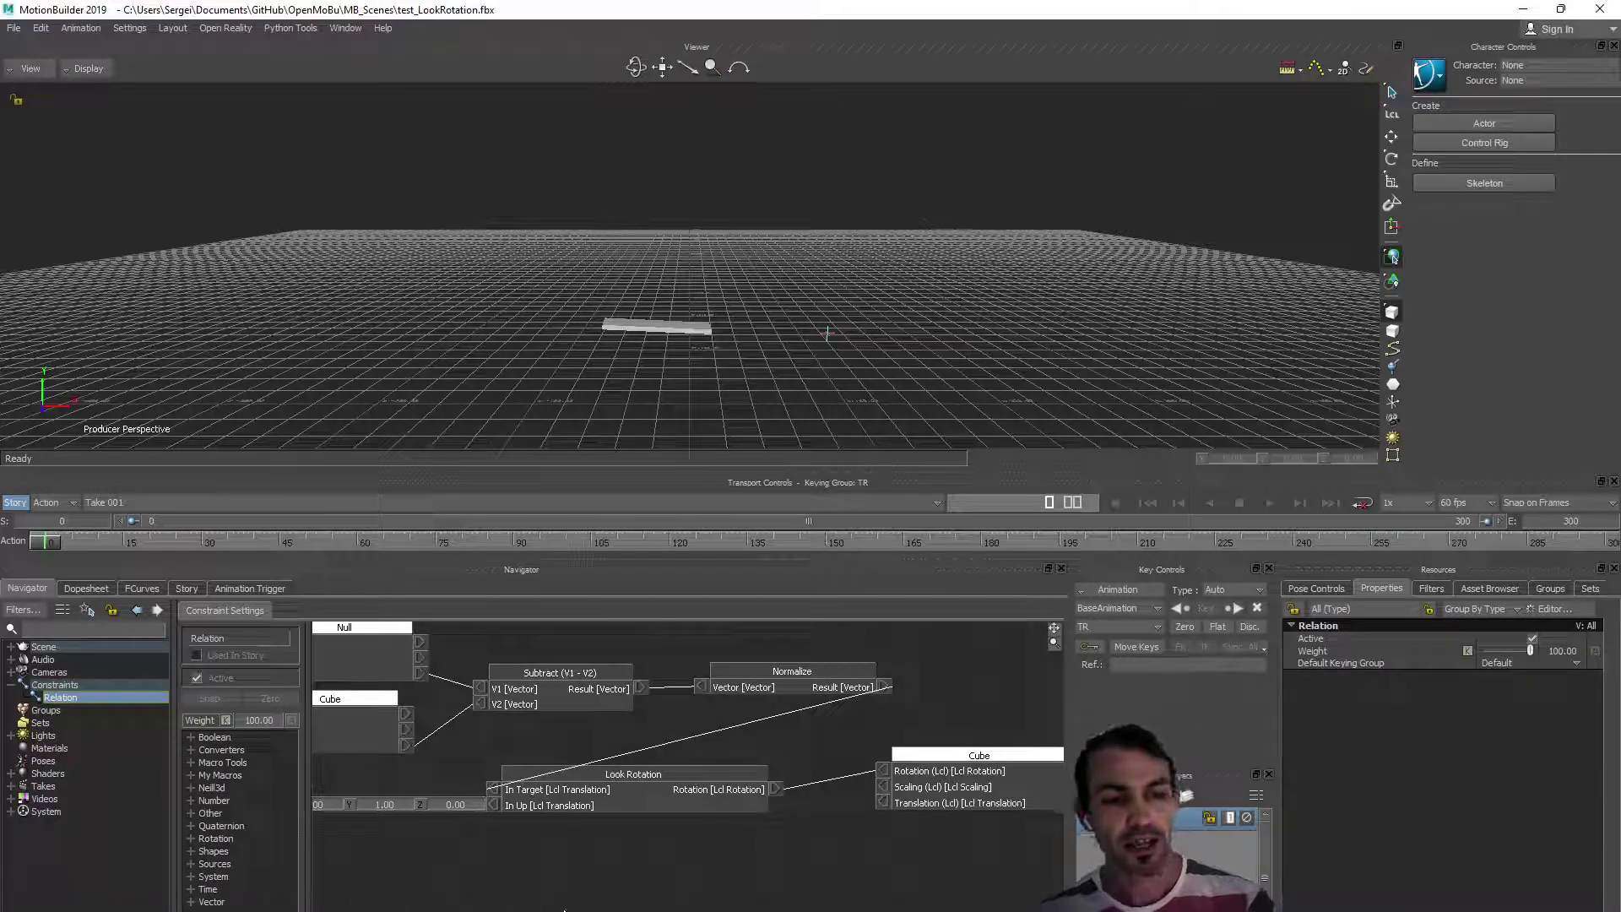
{"action": "left_click_drag", "start_coordinate": [528, 707], "coordinate": [596, 743]}
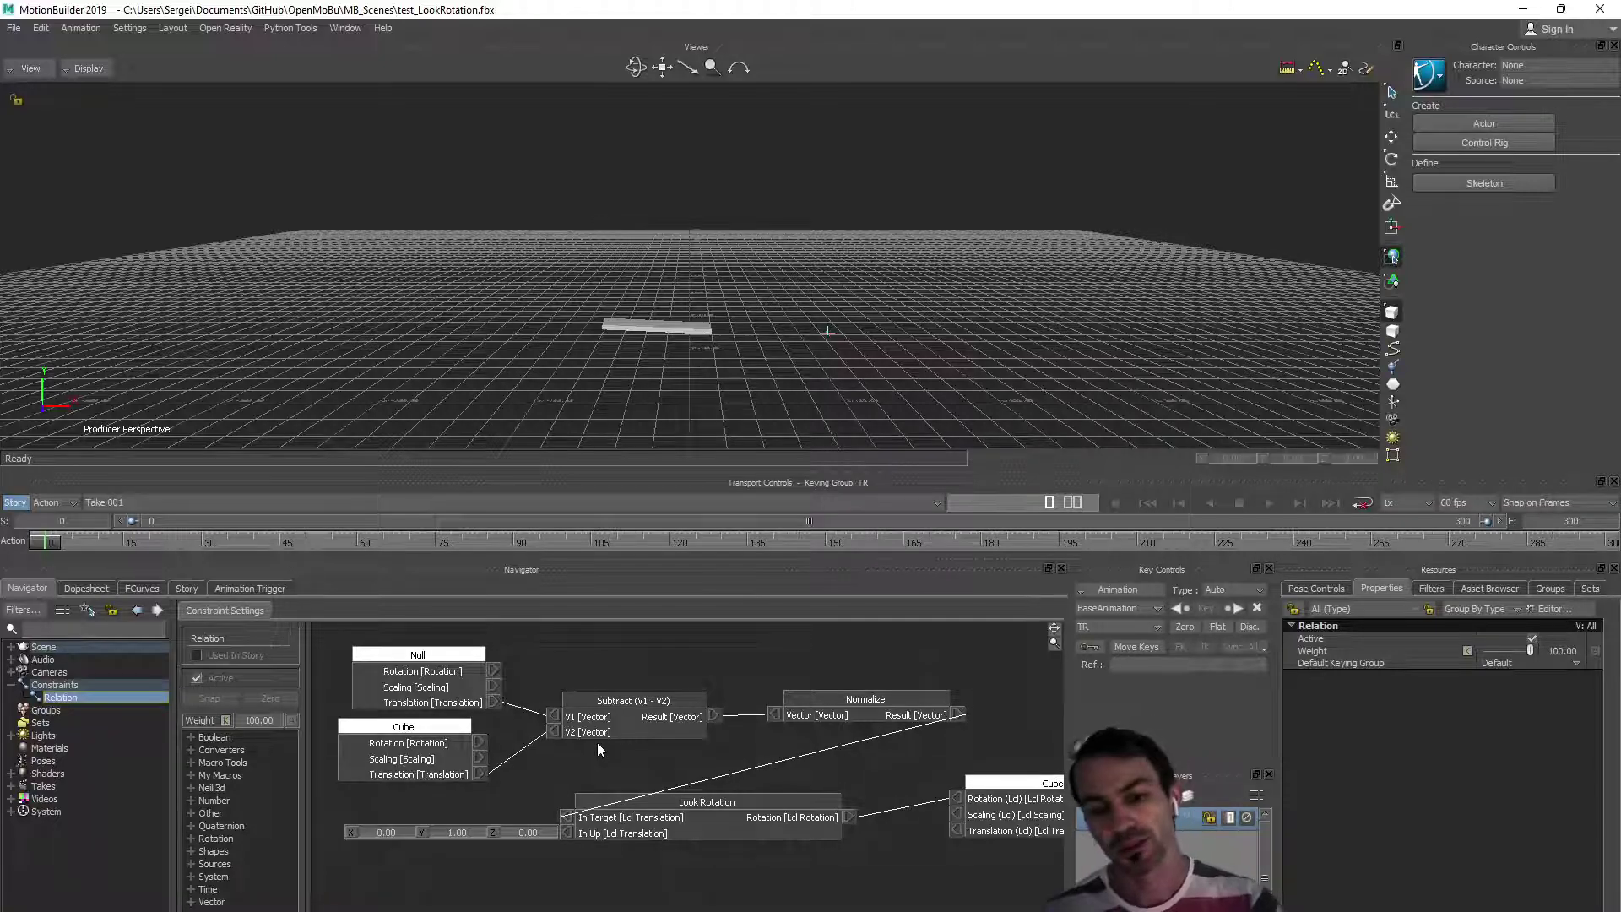
{"action": "left_click", "coordinate": [684, 815]}
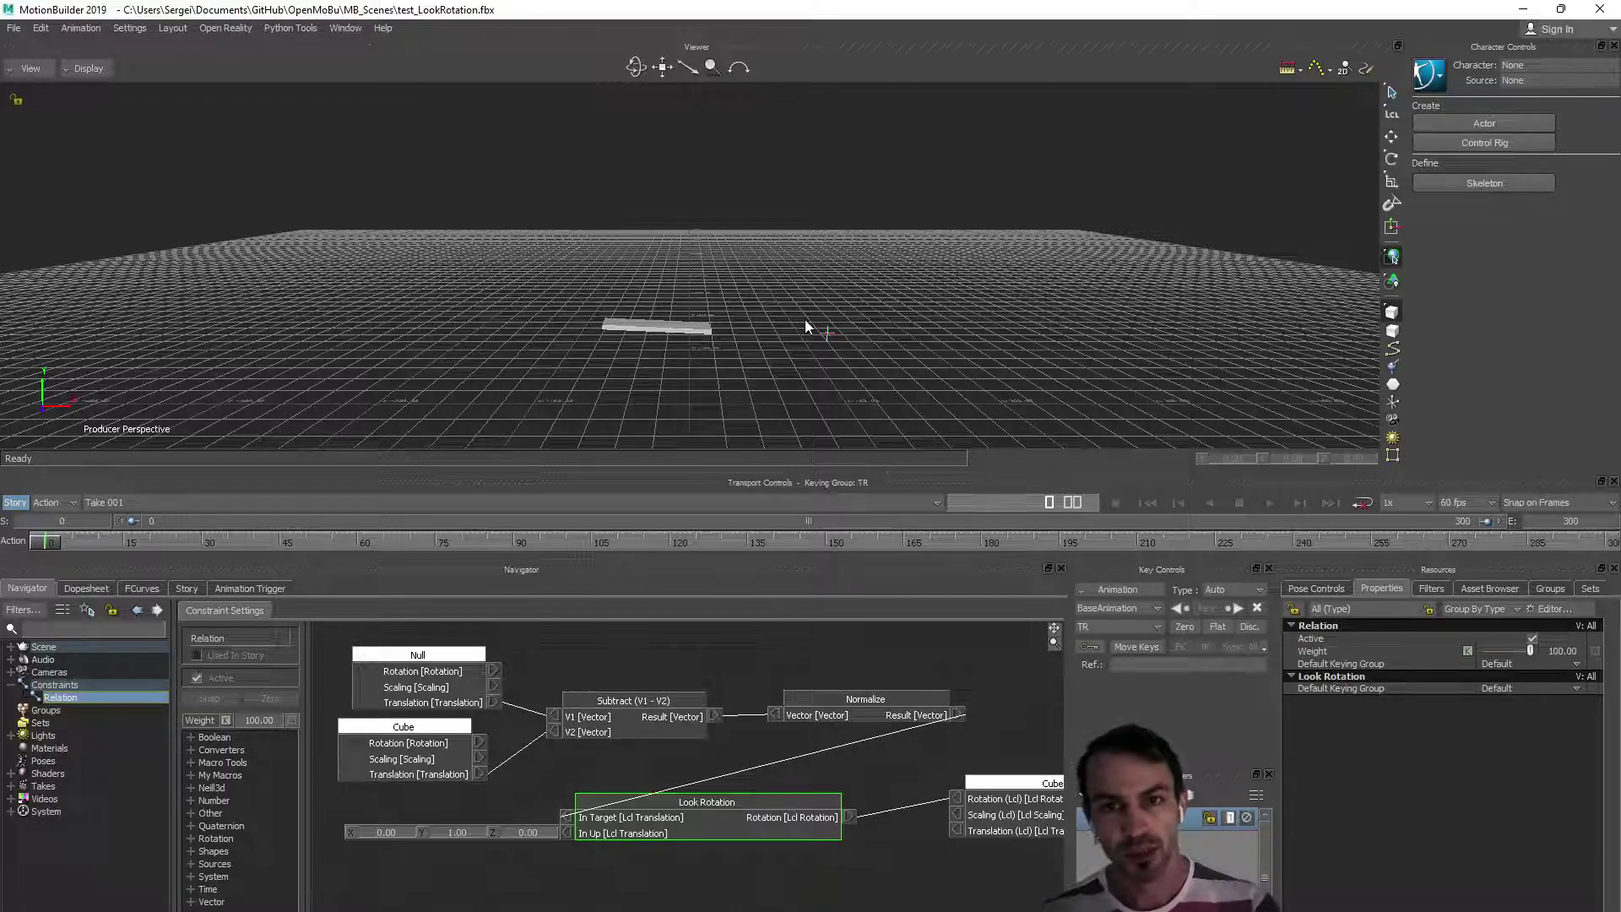
Drag the null to several positions, orbiting to confirm the bar keeps pointing at it.
{"action": "left_click", "coordinate": [827, 331]}
{"action": "middle_click_drag", "start_coordinate": [889, 371], "coordinate": [799, 404]}
{"action": "key", "text": "t"}
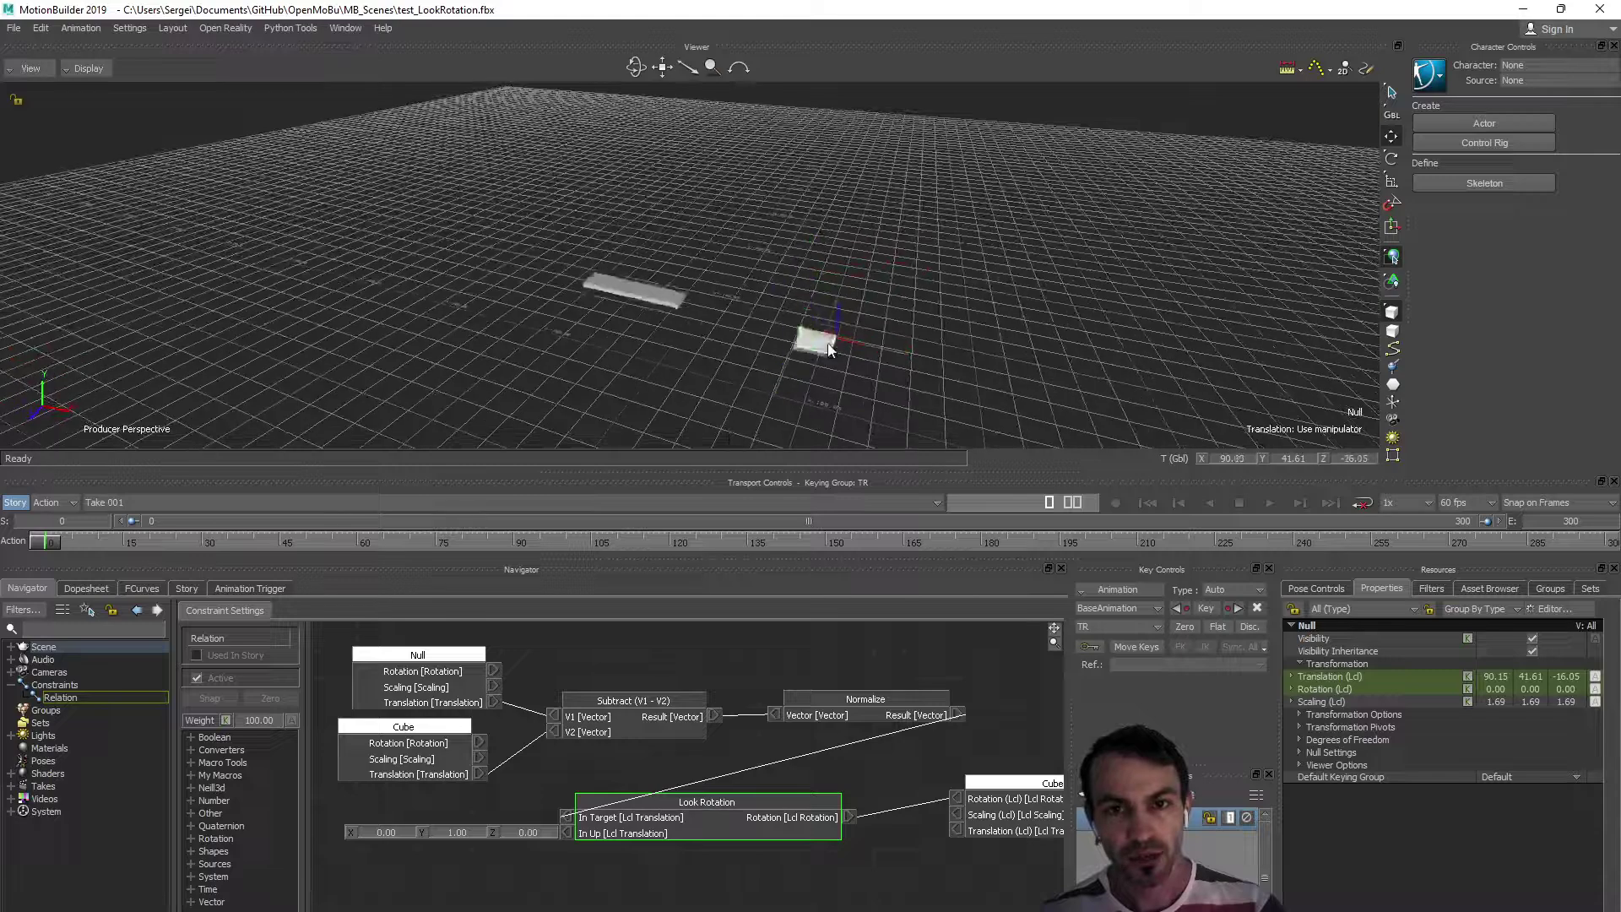
{"action": "left_click_drag", "start_coordinate": [828, 350], "coordinate": [735, 367]}
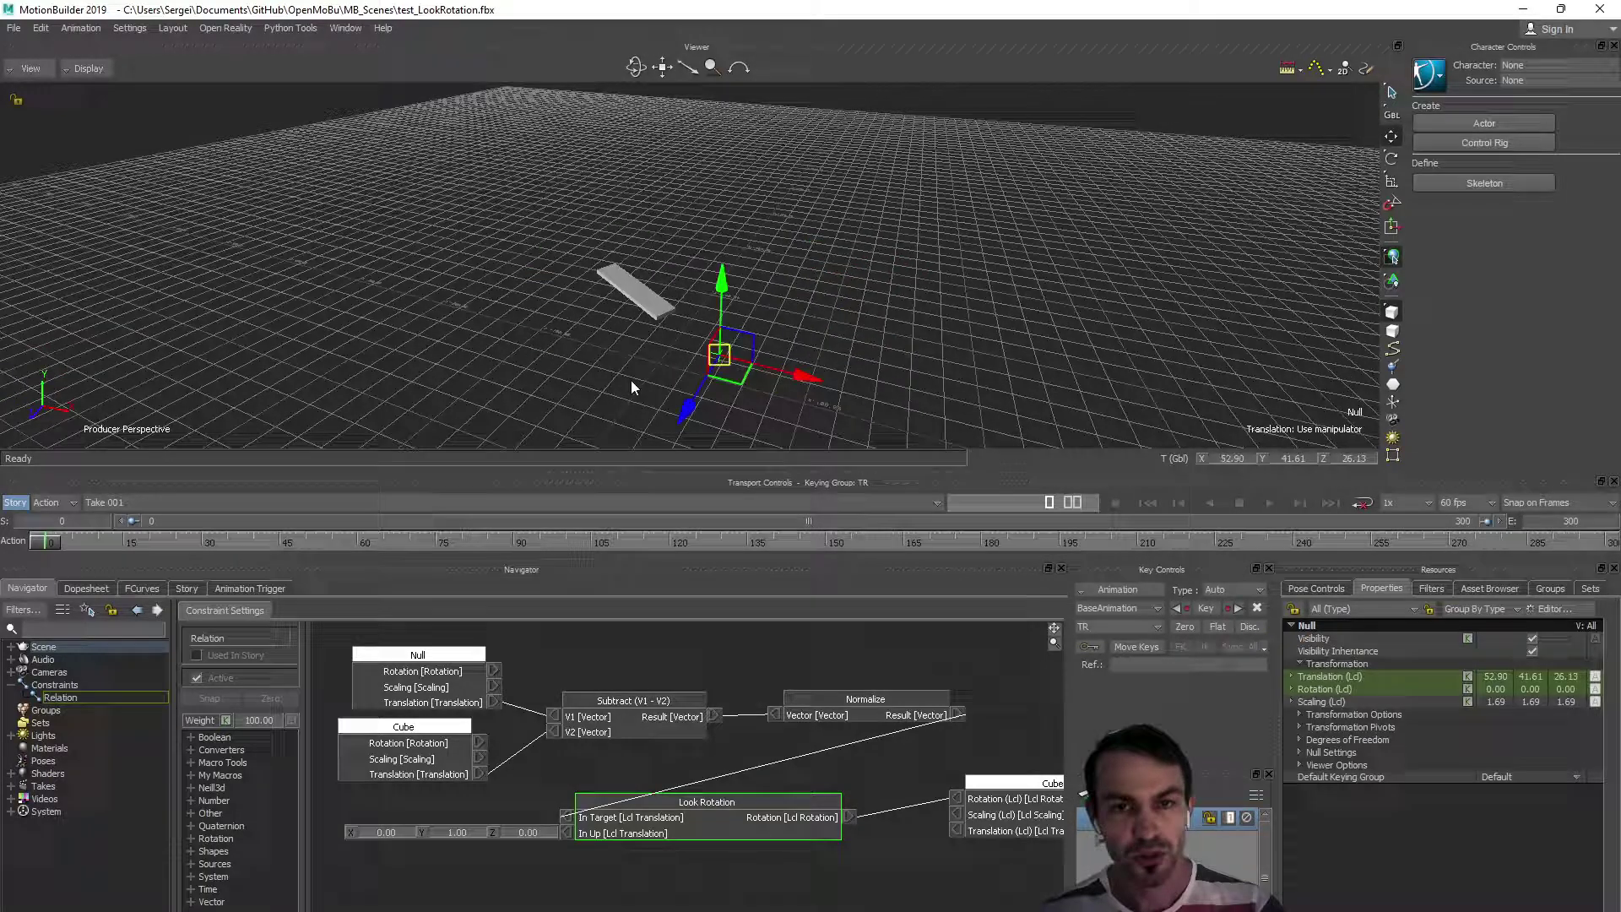
{"action": "middle_click_drag", "start_coordinate": [631, 387], "coordinate": [760, 319]}
{"action": "mouse_move", "coordinate": [760, 319]}
{"action": "left_mouse_down"}
{"action": "mouse_move", "coordinate": [726, 207]}
{"action": "mouse_move", "coordinate": [713, 388]}
{"action": "mouse_move", "coordinate": [749, 266]}
{"action": "mouse_move", "coordinate": [749, 308]}
{"action": "left_mouse_up"}
{"action": "middle_click_drag", "start_coordinate": [749, 308], "coordinate": [749, 426]}
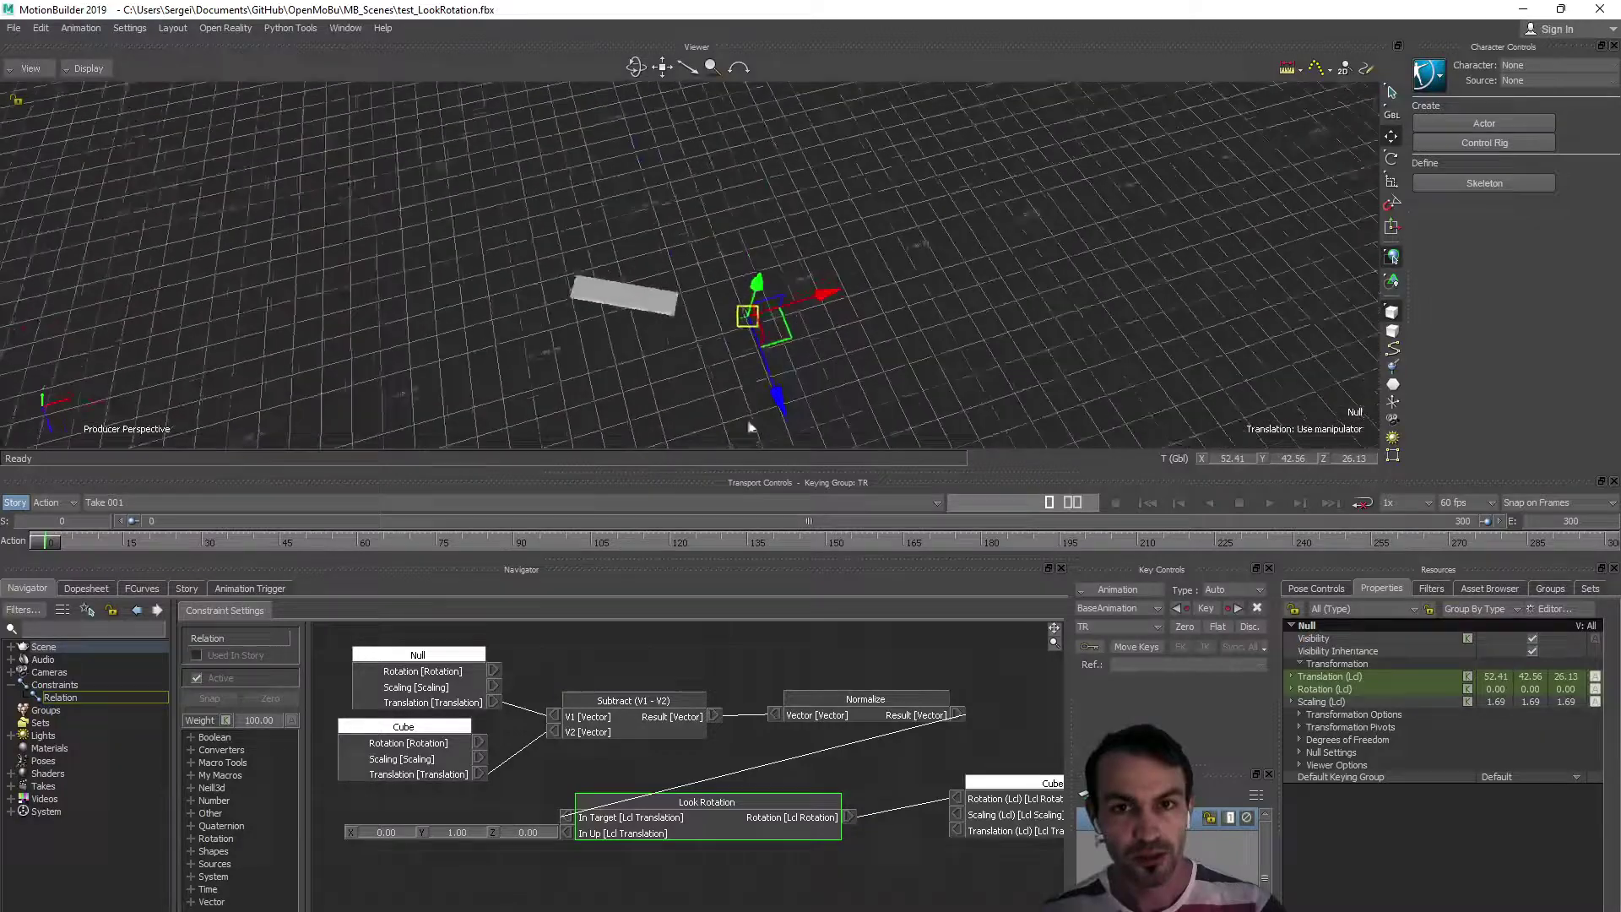
{"action": "left_click_drag", "start_coordinate": [754, 319], "coordinate": [844, 314]}
{"action": "middle_click_drag", "start_coordinate": [845, 314], "coordinate": [598, 347]}
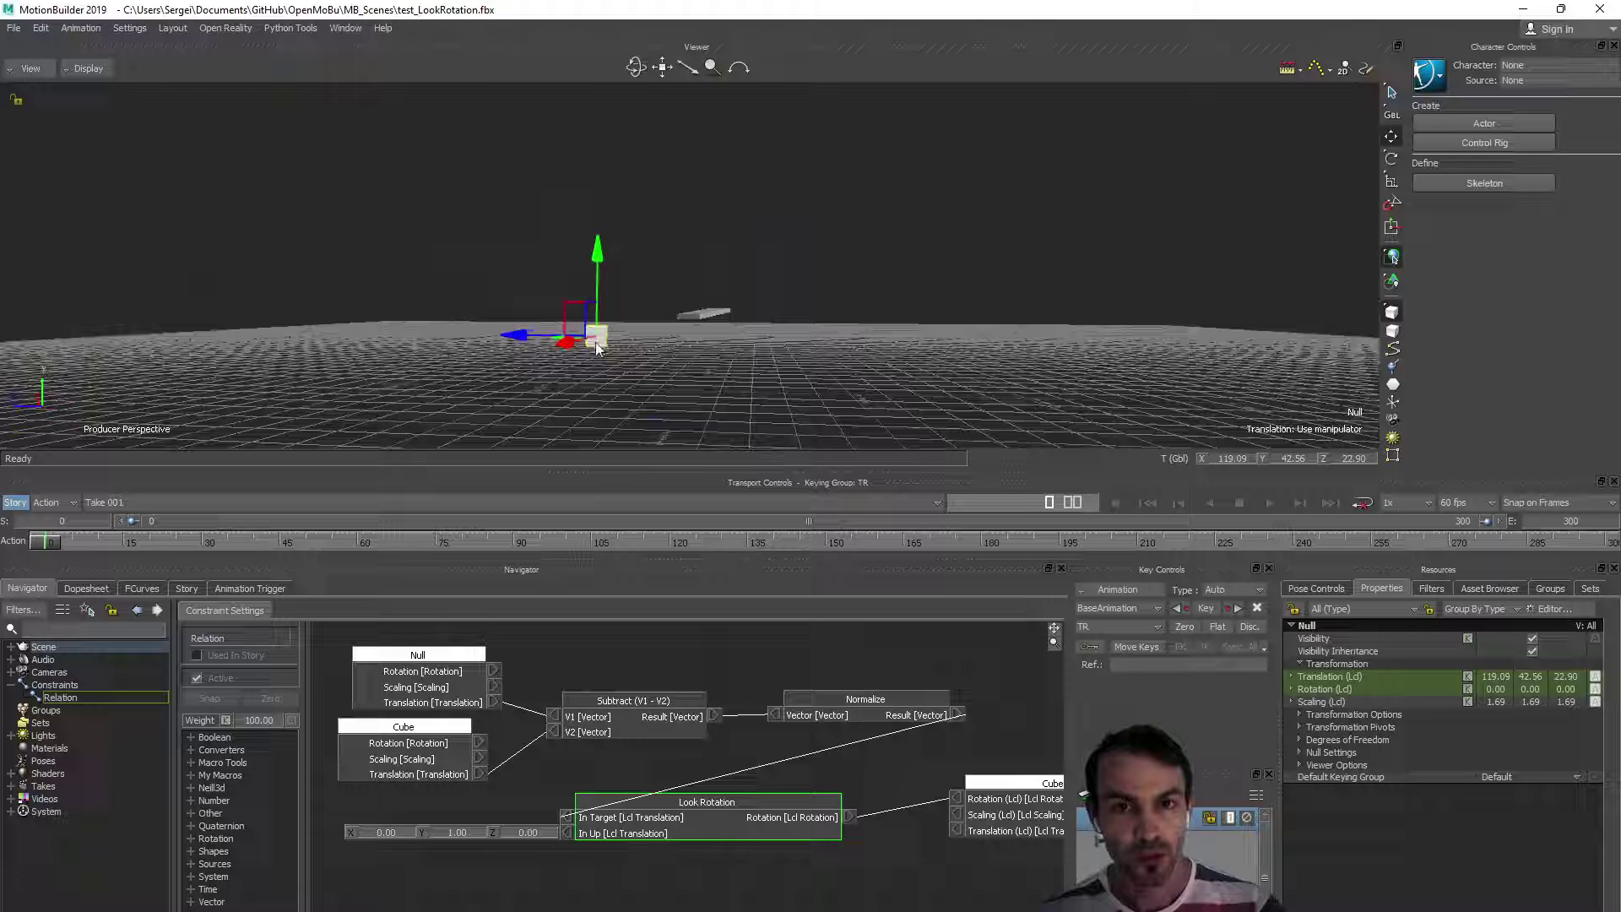
{"action": "left_click_drag", "start_coordinate": [597, 348], "coordinate": [813, 395]}
{"action": "middle_click_drag", "start_coordinate": [813, 395], "coordinate": [734, 398]}
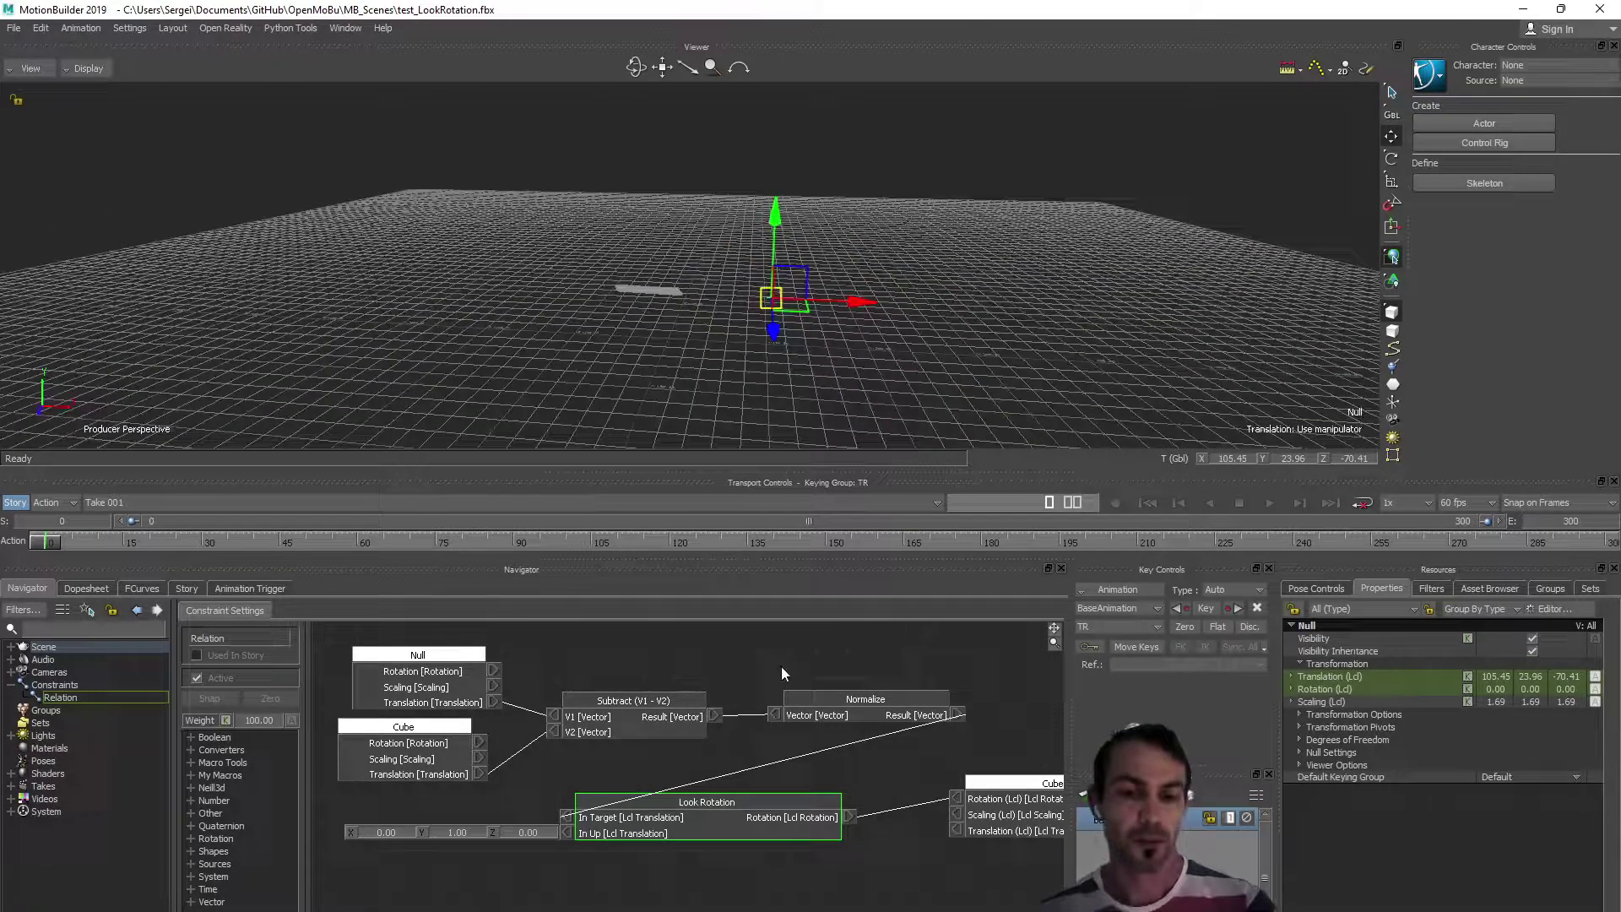
{"action": "left_click", "coordinate": [754, 759]}
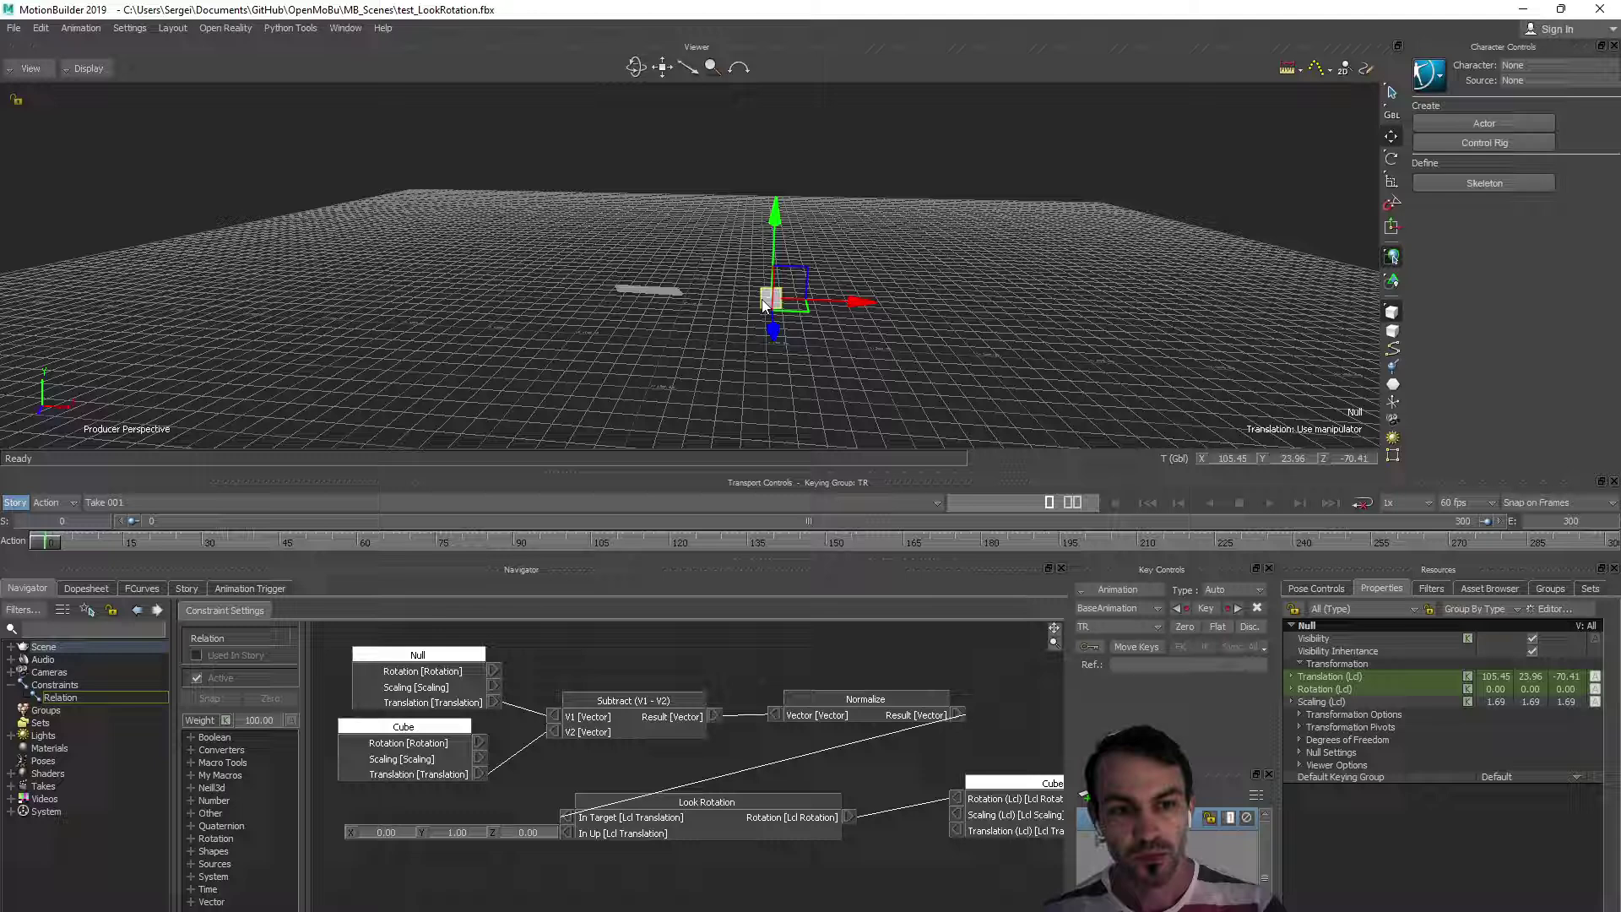
Open testQuaternion.fbx without saving the current scene, then orbit to view the bar upright.
{"action": "left_click", "coordinate": [15, 29]}
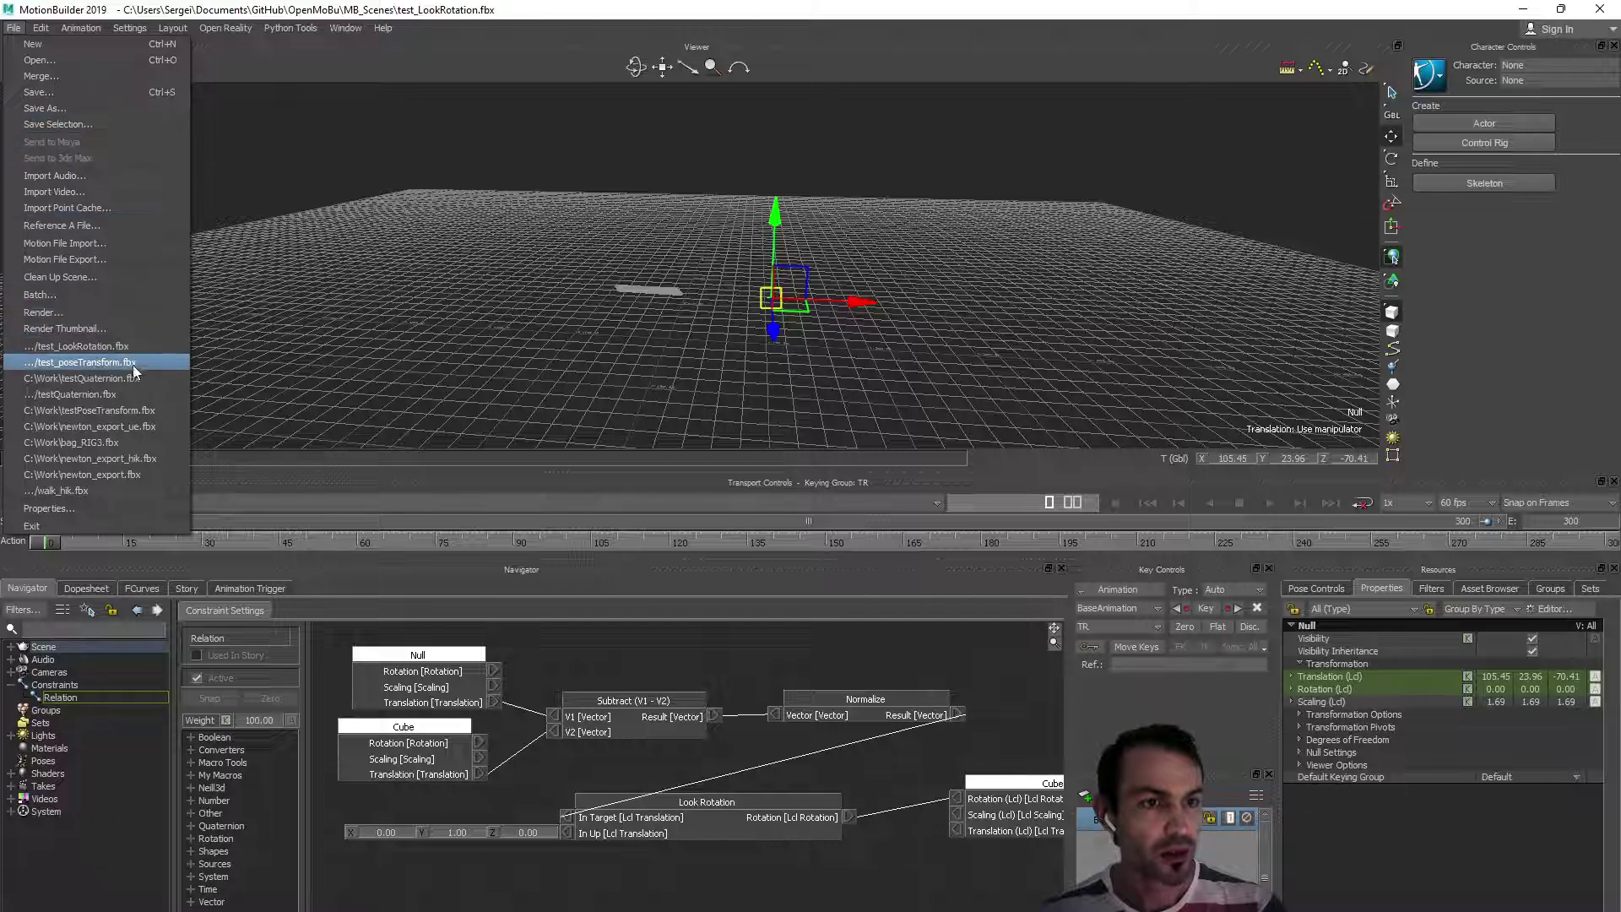
{"action": "left_click", "coordinate": [153, 412]}
{"action": "left_click", "coordinate": [832, 545]}
{"action": "left_click", "coordinate": [639, 841]}
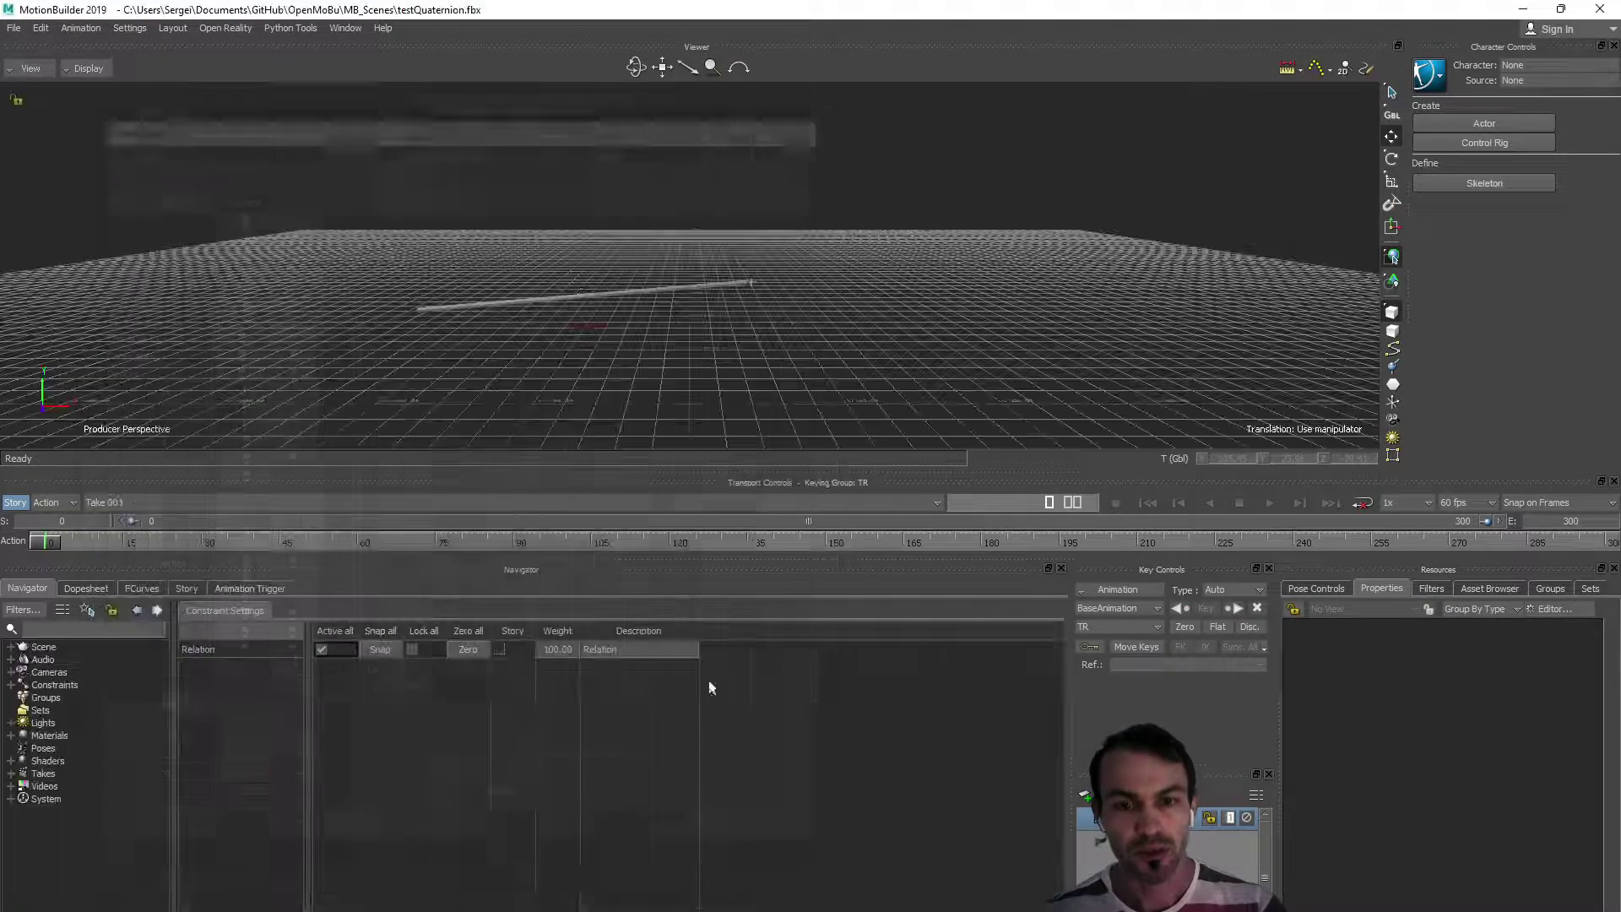
{"action": "left_click_drag", "start_coordinate": [872, 368], "coordinate": [789, 363], "text": "ctrl+shift"}
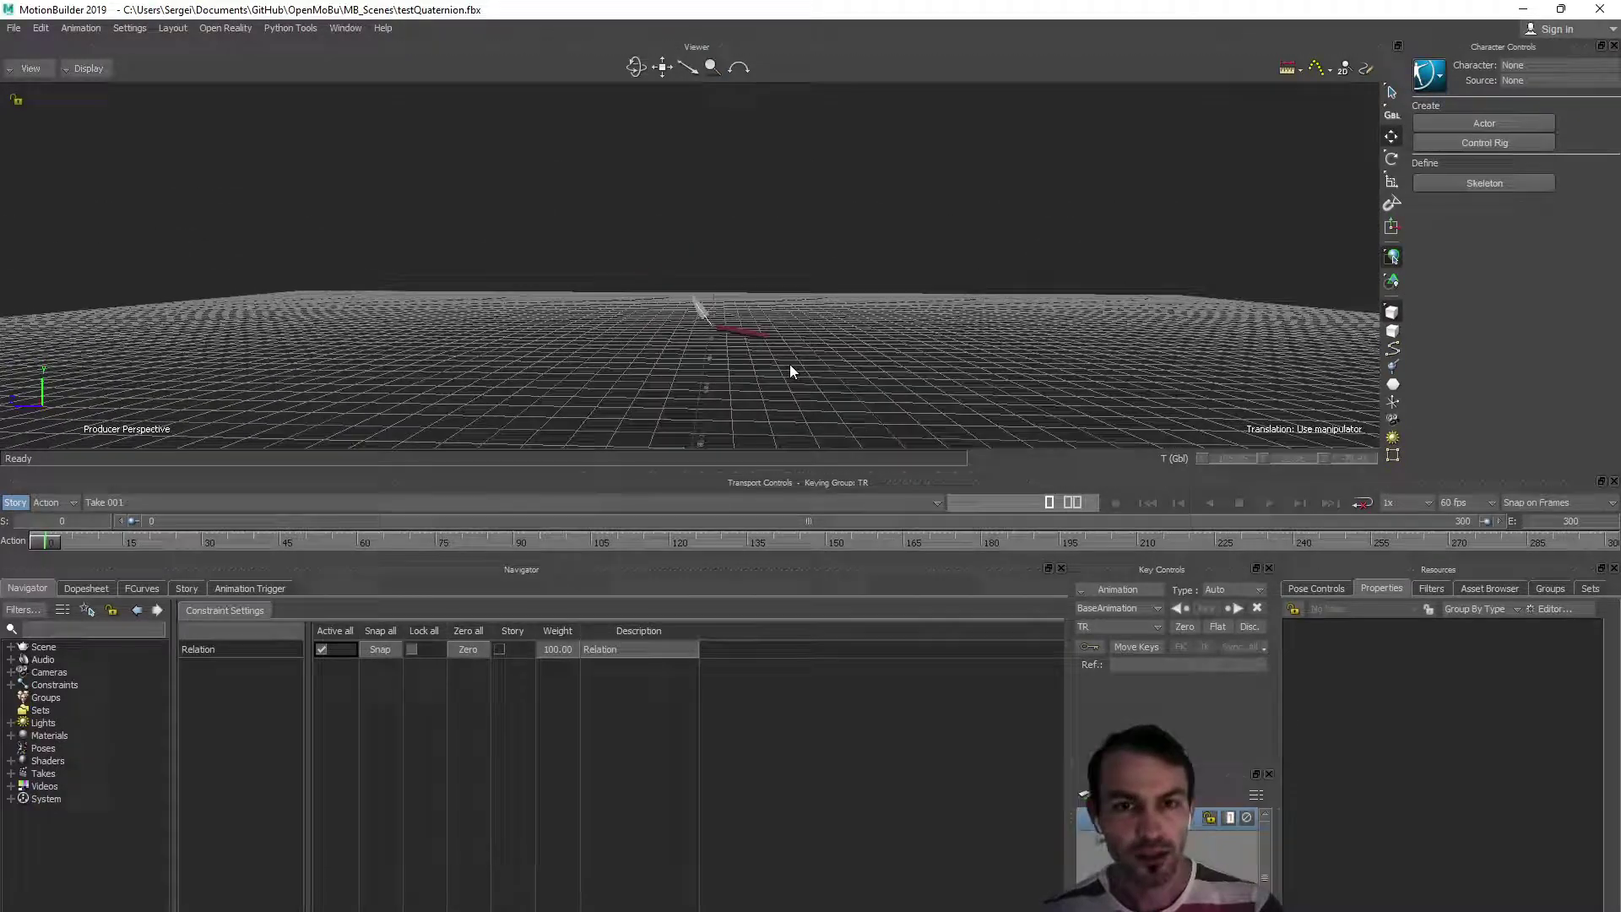
Open the Relation graph, zoom until its boxes are readable, and expand the Quaternion operator category.
{"action": "left_click", "coordinate": [12, 686]}
{"action": "left_click", "coordinate": [49, 698]}
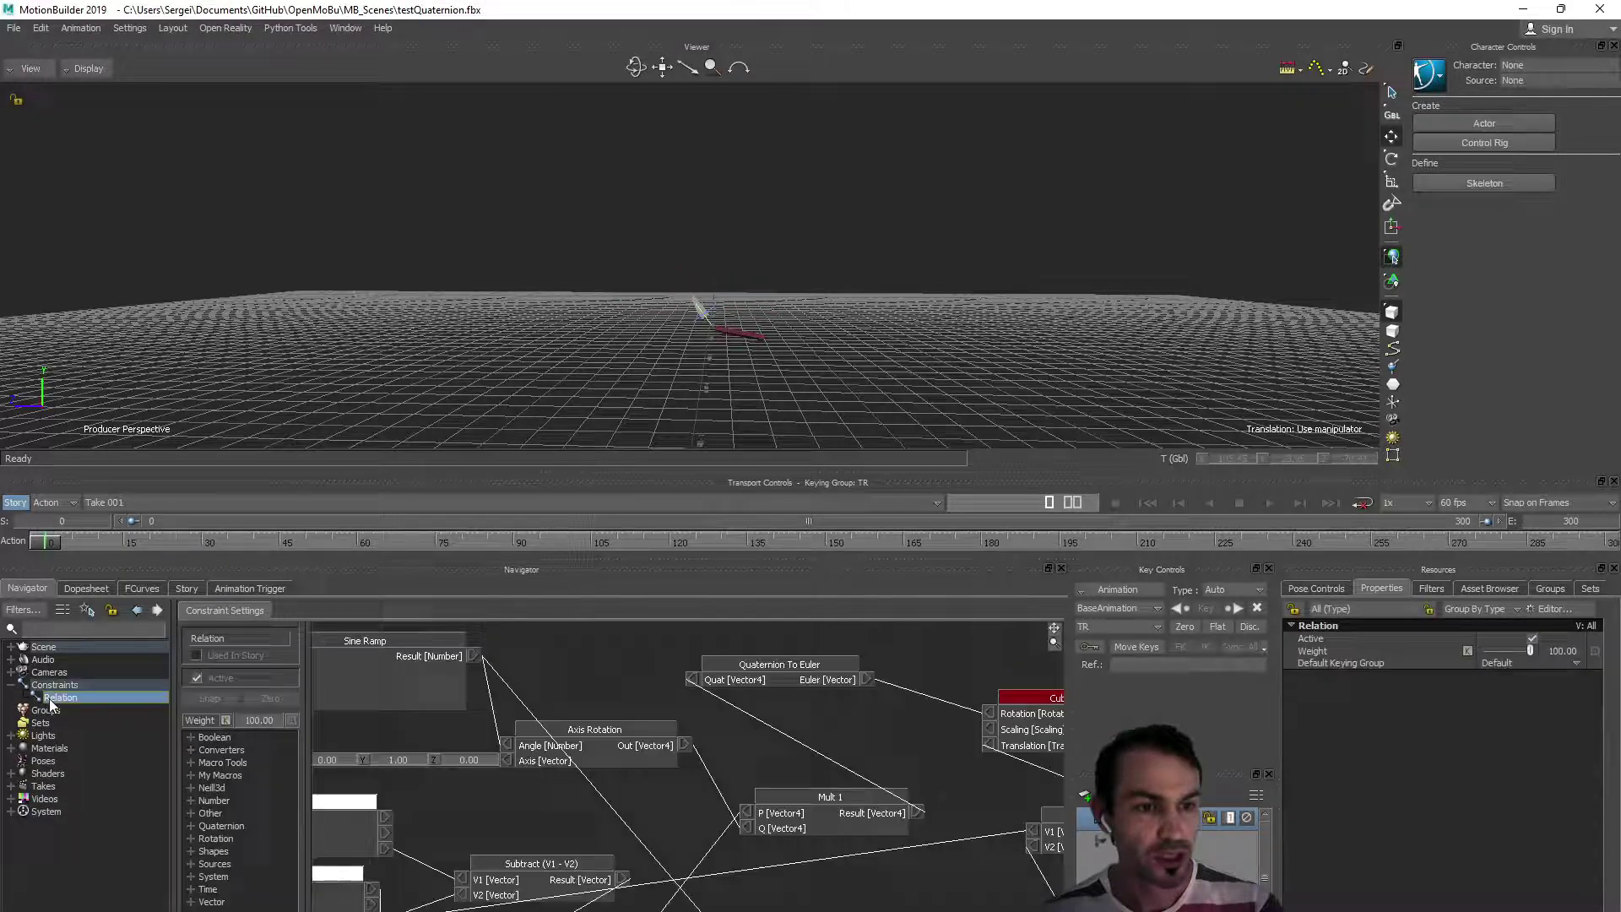
{"action": "scroll", "coordinate": [579, 818], "scroll_direction": "down", "scroll_amount": 5}
{"action": "scroll", "coordinate": [564, 788], "scroll_direction": "up", "scroll_amount": 4}
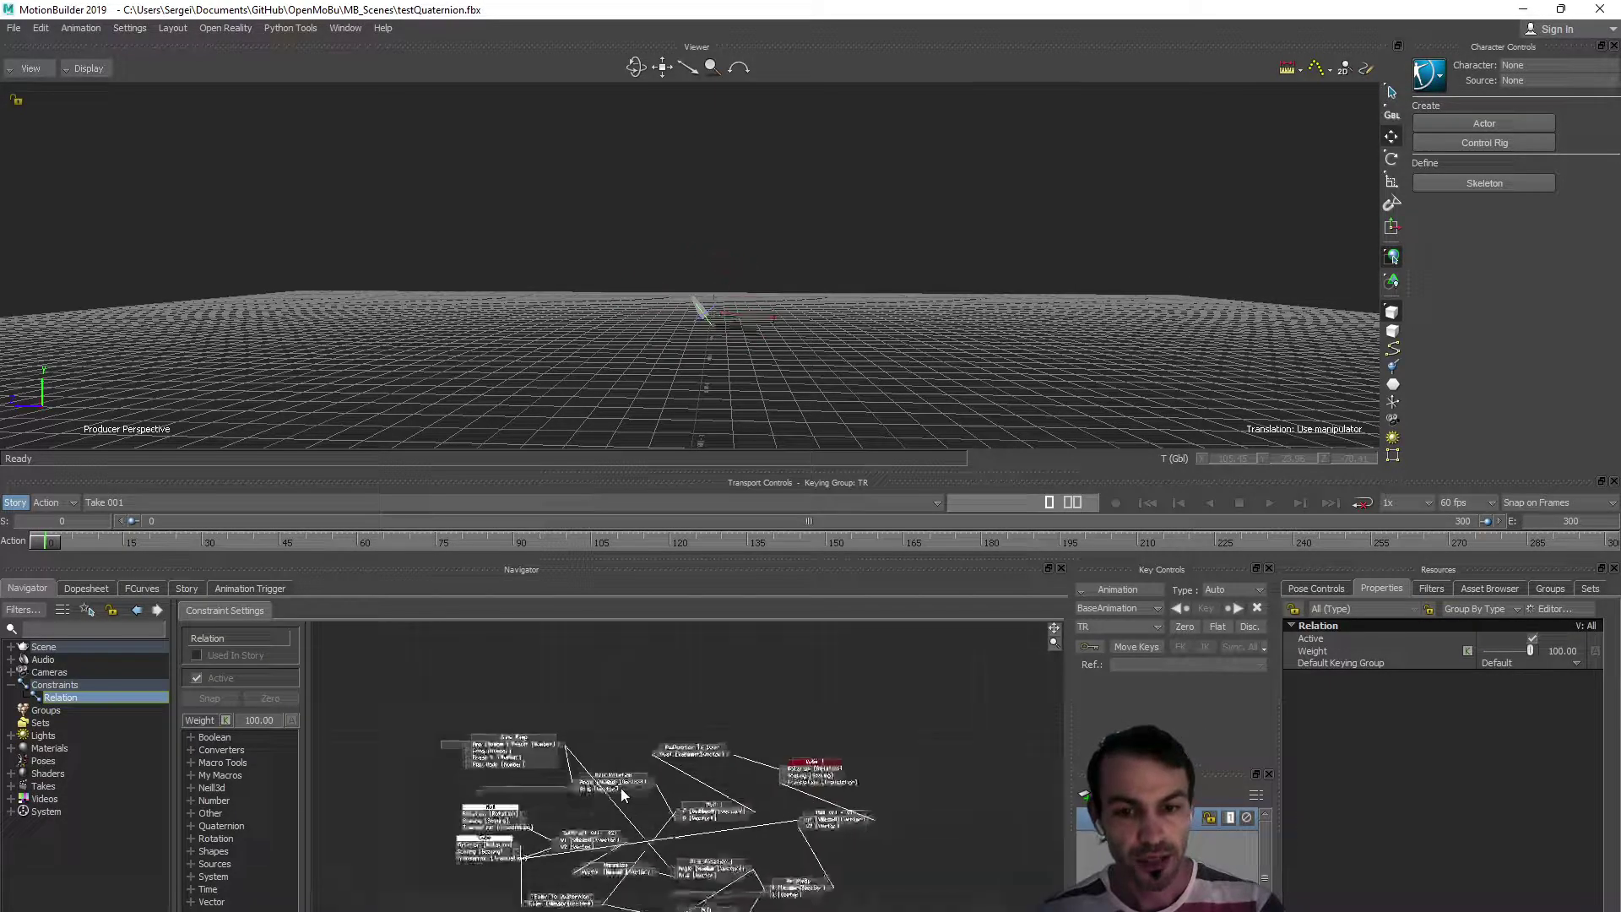
{"action": "scroll", "coordinate": [625, 775], "scroll_direction": "up", "scroll_amount": 3}
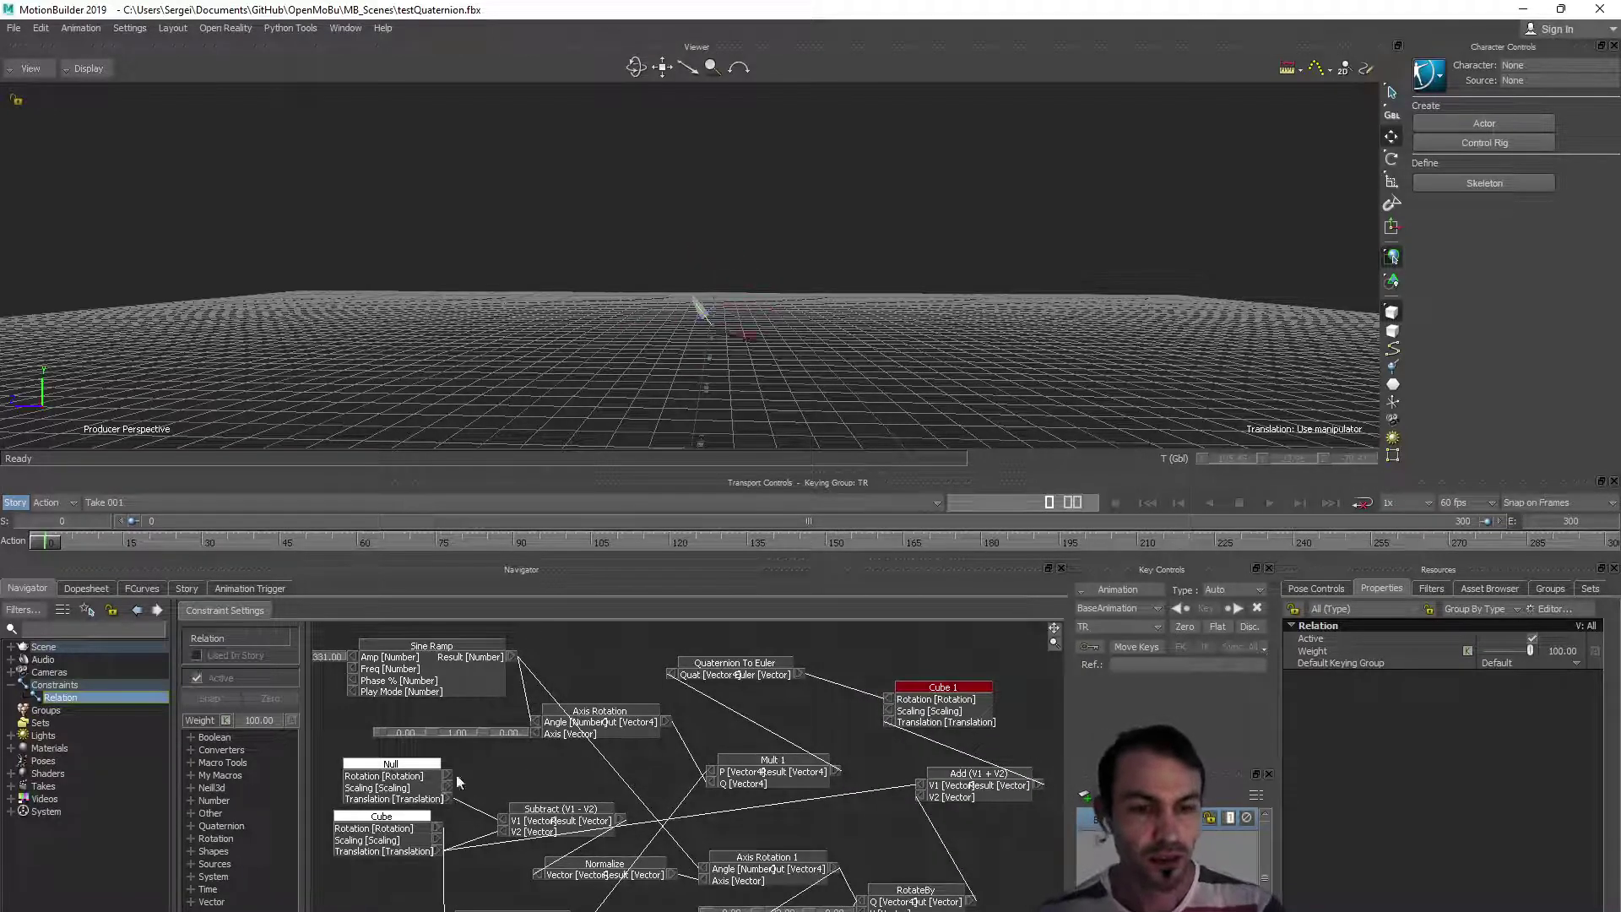
{"action": "left_click", "coordinate": [189, 824]}
{"action": "left_click_drag", "start_coordinate": [290, 772], "coordinate": [291, 807]}
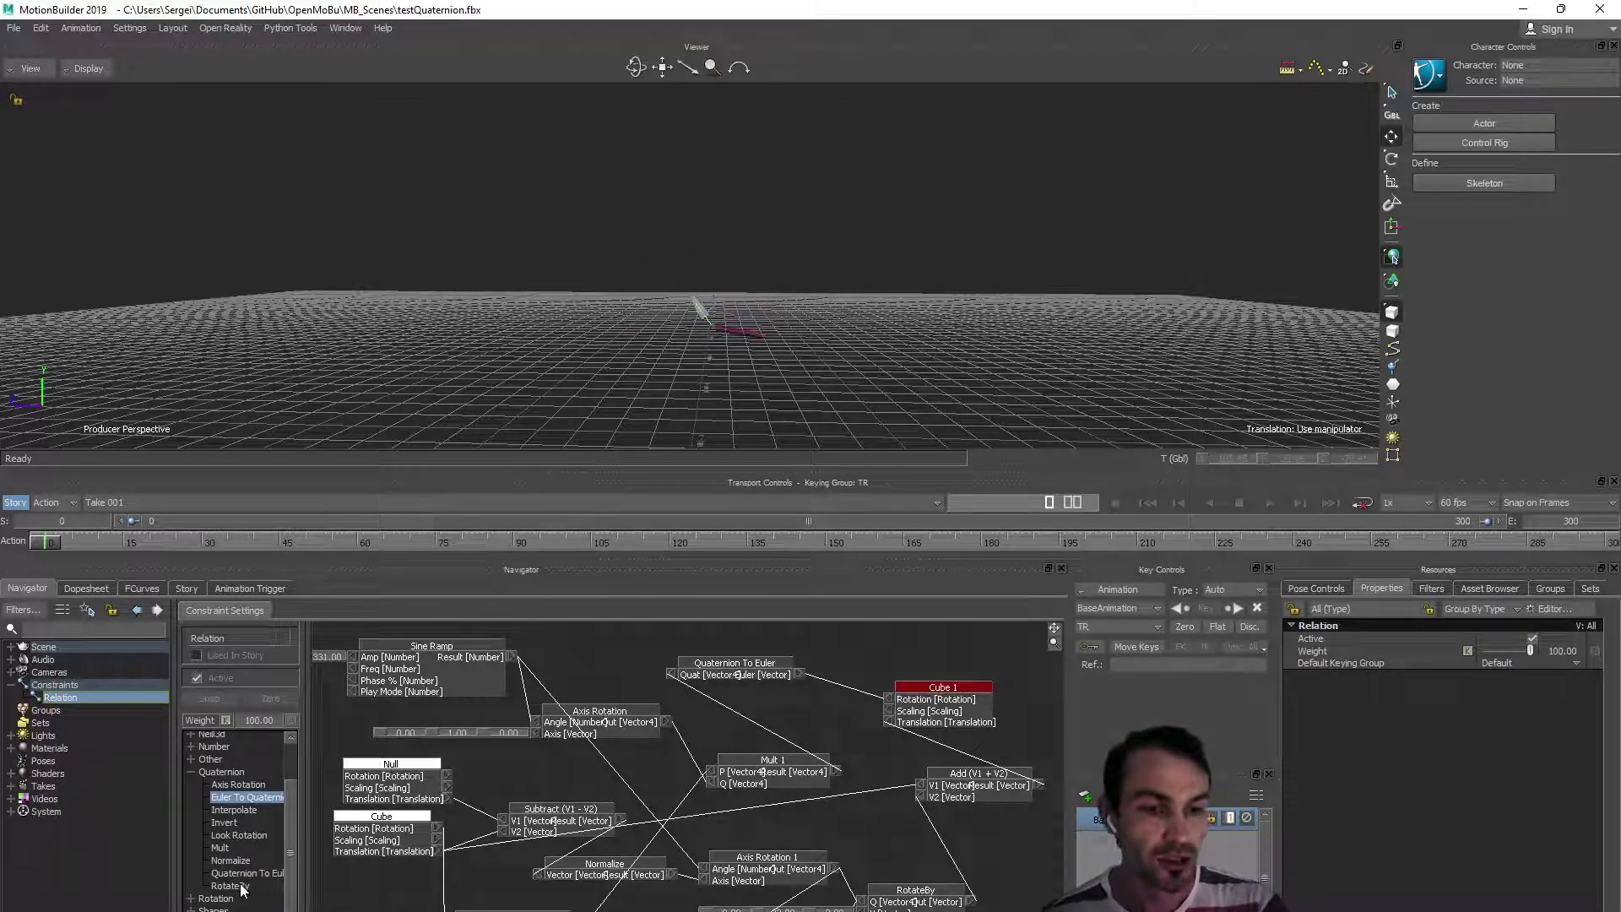
Pick Axis Rotation, shift its box left and back right, then pan to reveal Euler To Quaternion.
{"action": "left_click", "coordinate": [239, 789]}
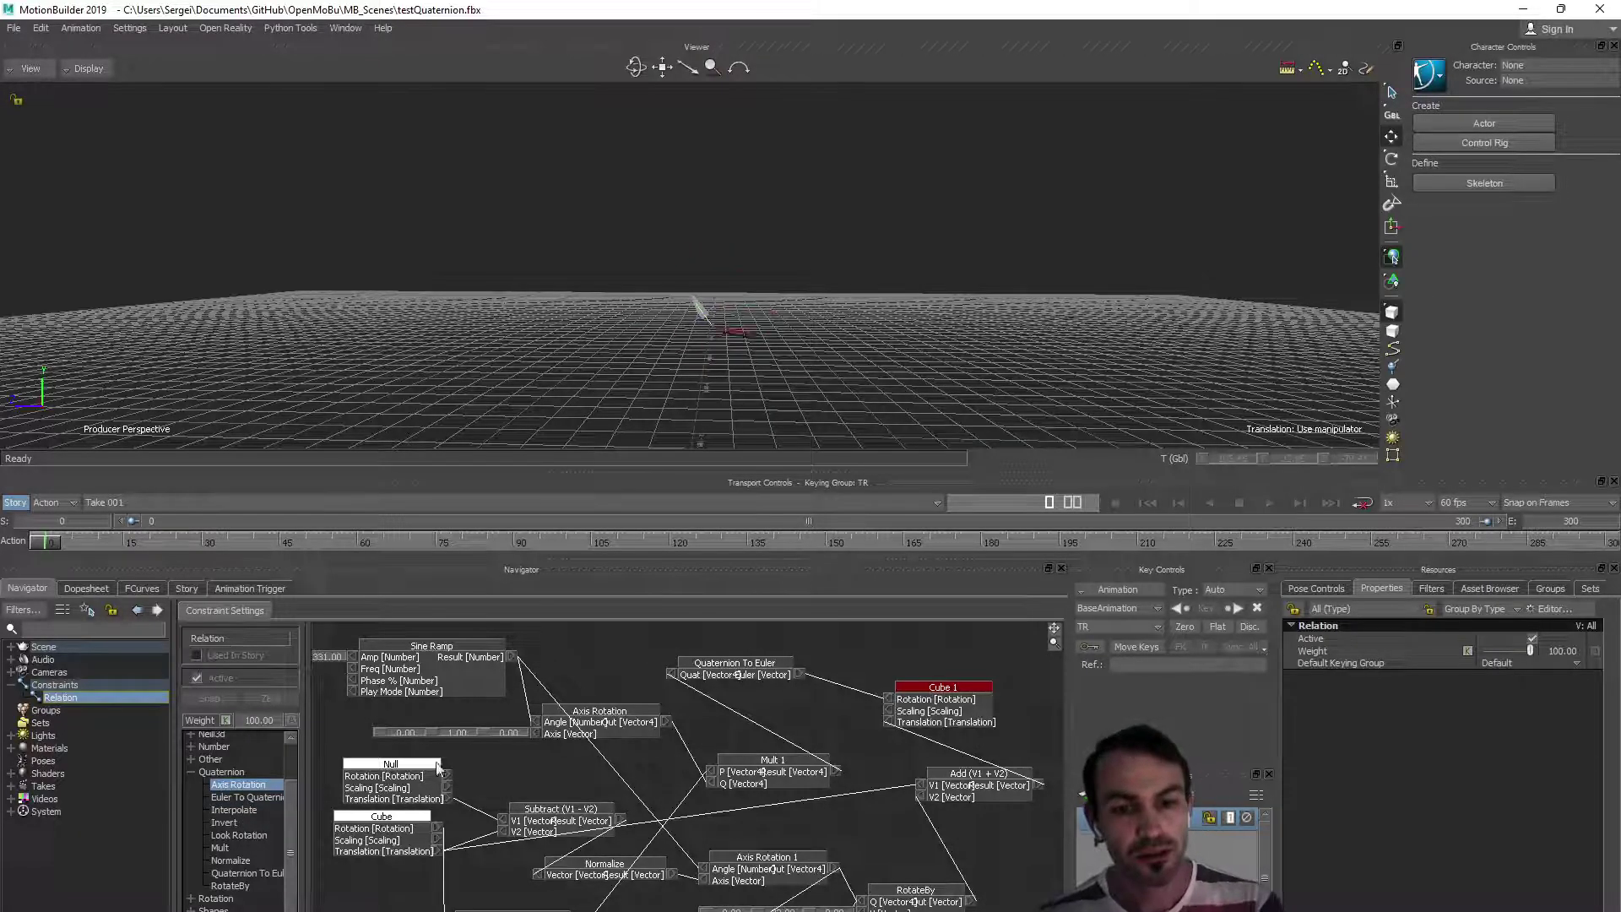
{"action": "left_click_drag", "start_coordinate": [602, 733], "coordinate": [554, 738]}
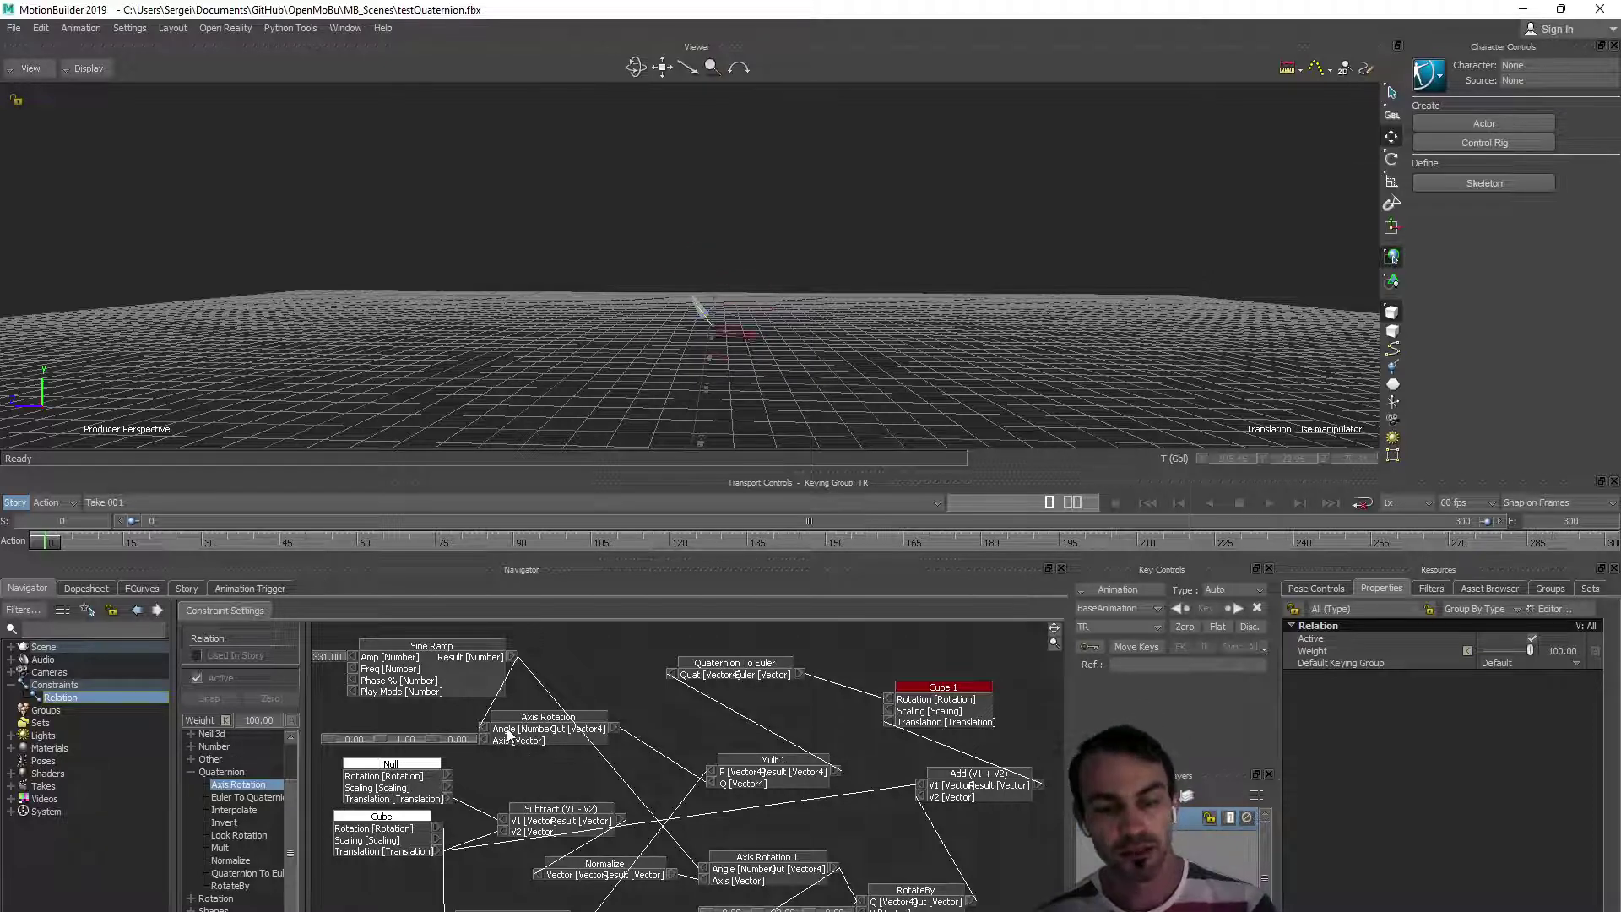
{"action": "left_click_drag", "start_coordinate": [536, 740], "coordinate": [580, 737]}
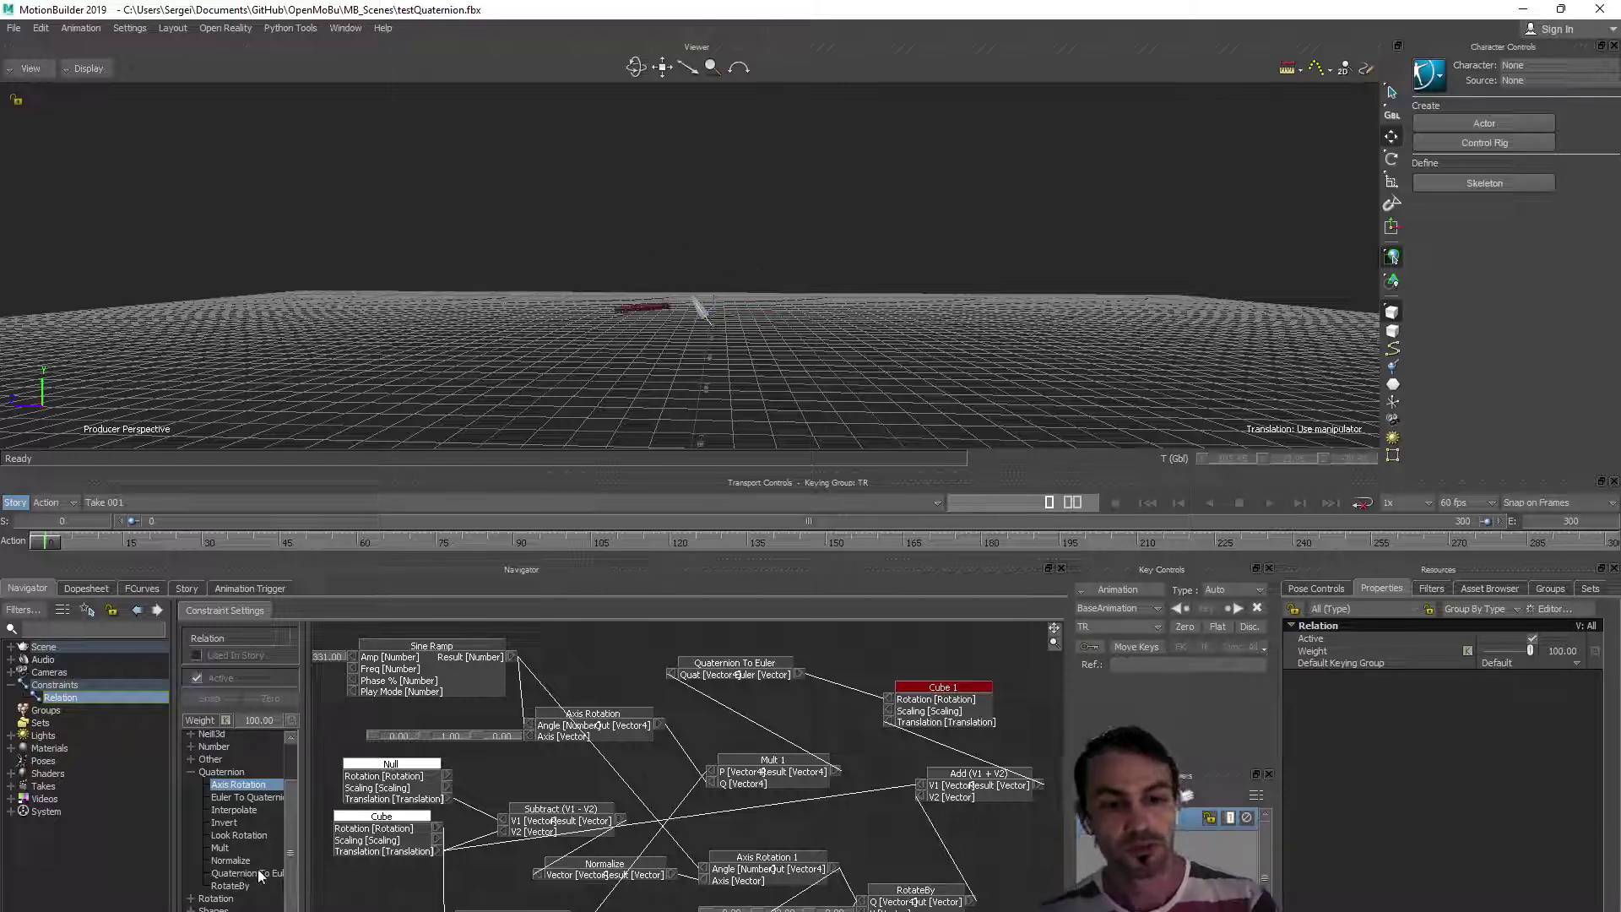
{"action": "left_click_drag", "start_coordinate": [625, 809], "coordinate": [647, 783]}
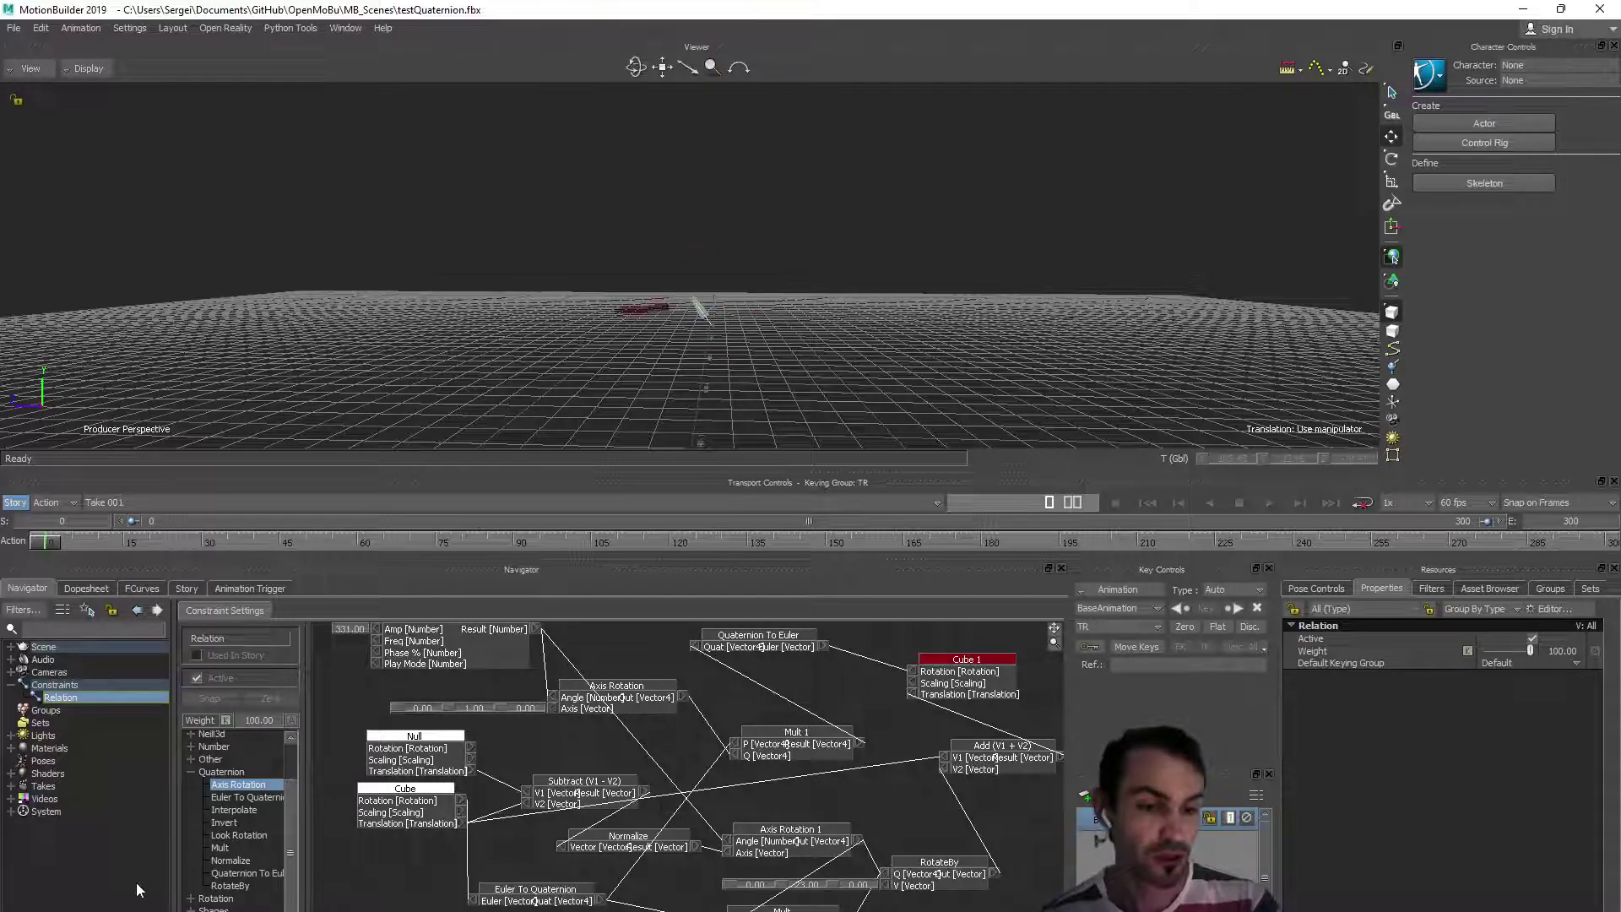
Pick RotateBy, toggle Cube 1's handles, then select the Cube with rotation handles and orbit around it.
{"action": "left_click", "coordinate": [229, 886]}
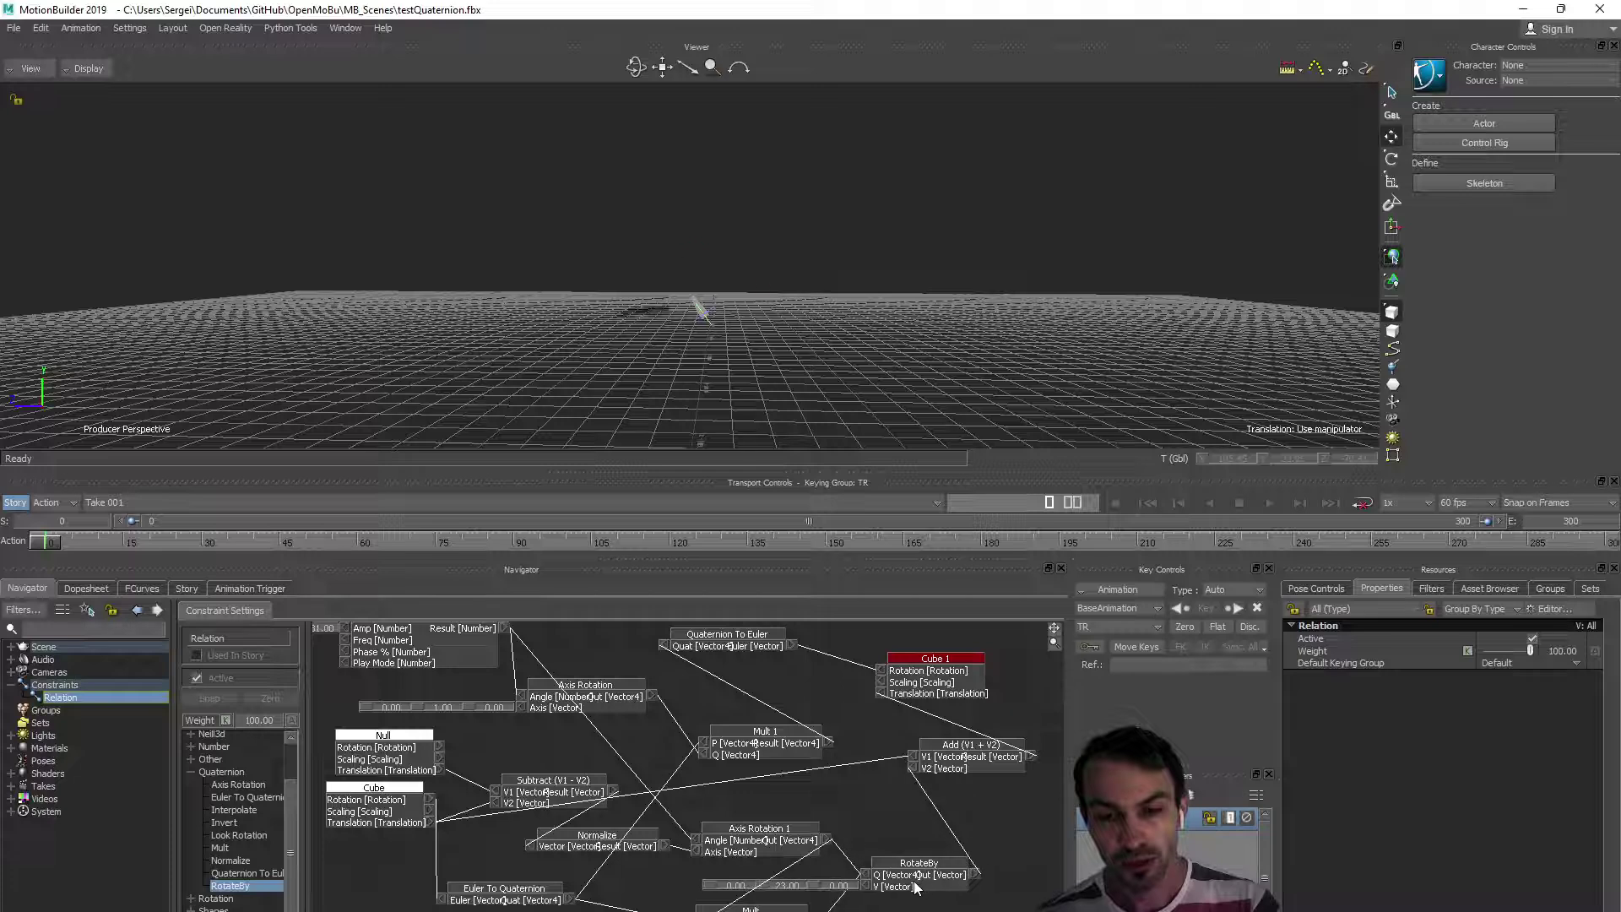
{"action": "left_click", "coordinate": [676, 279]}
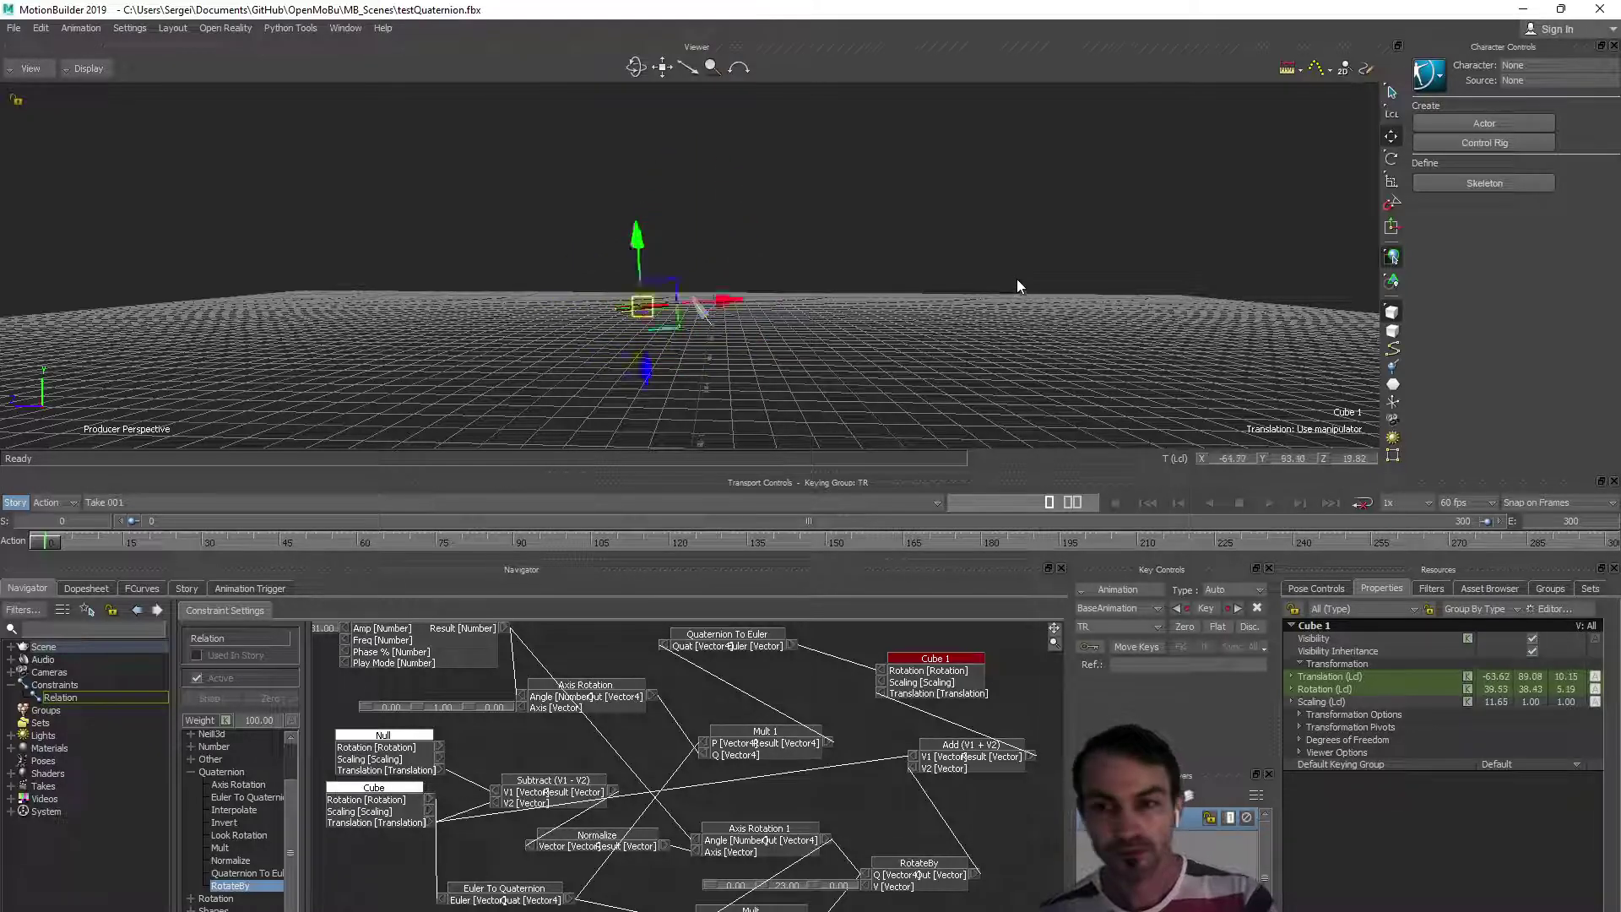
{"action": "key", "text": "e"}
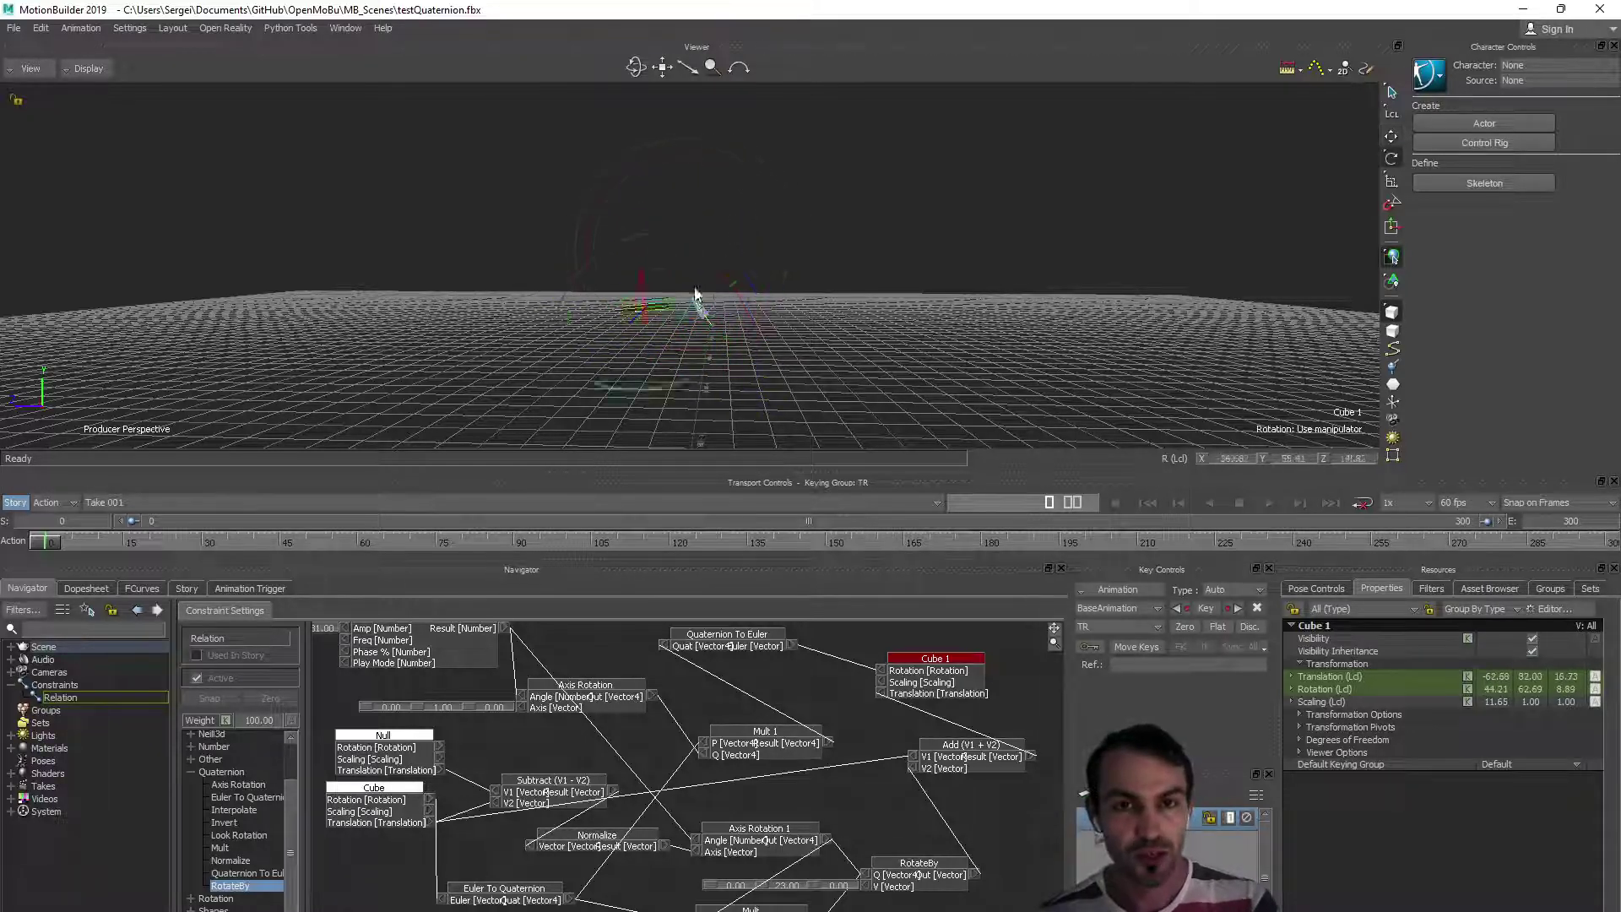
{"action": "key", "text": "w"}
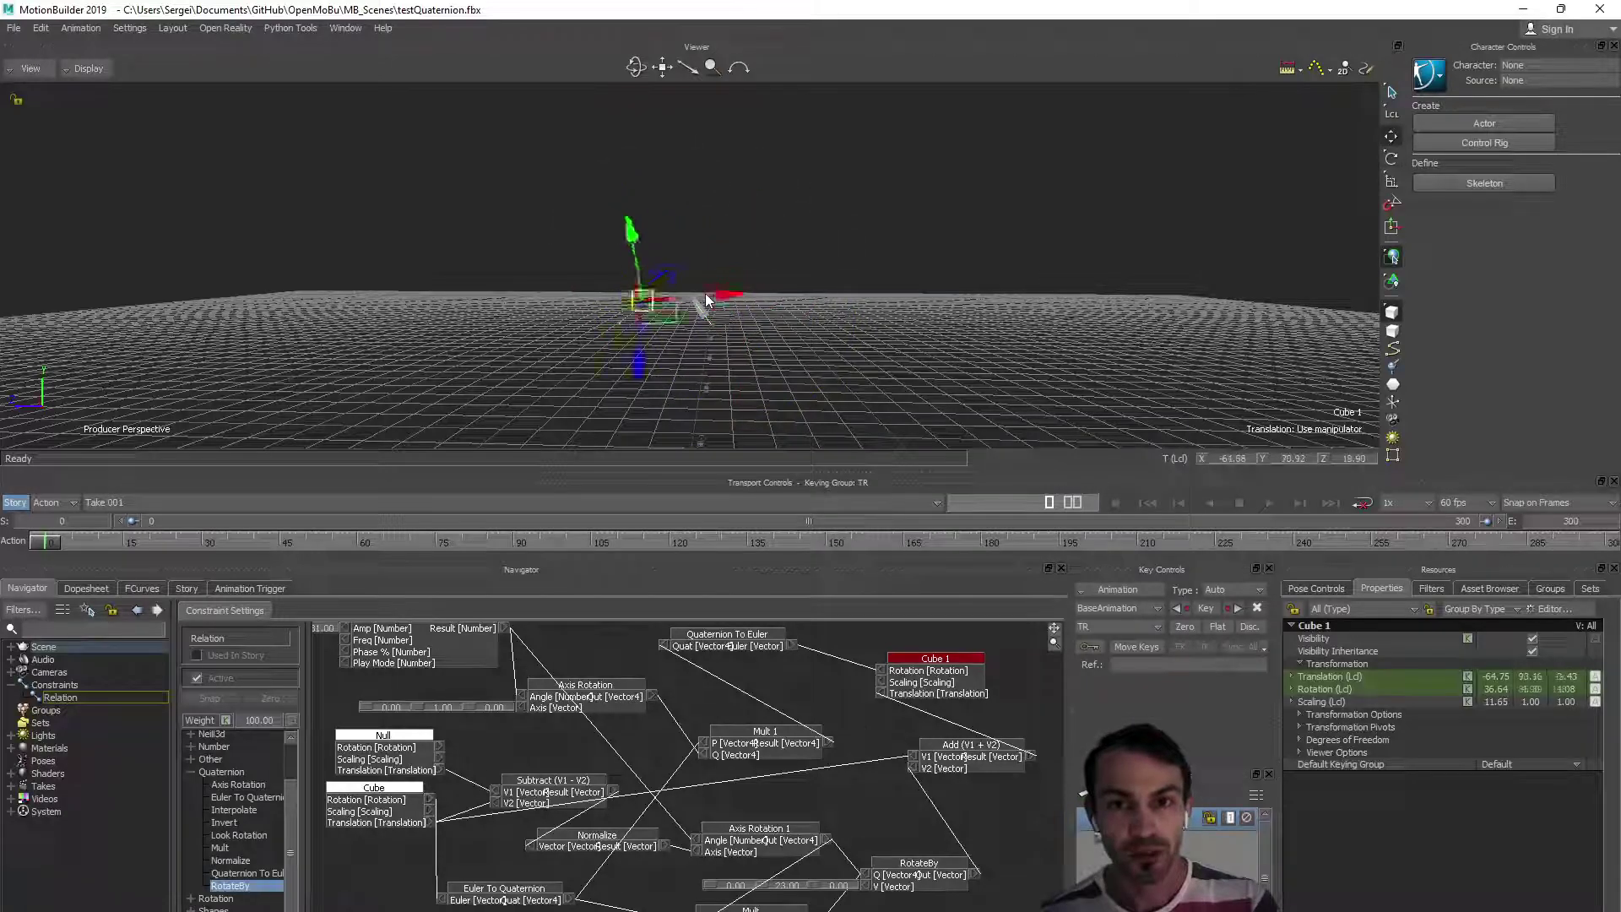
{"action": "left_click", "coordinate": [693, 307]}
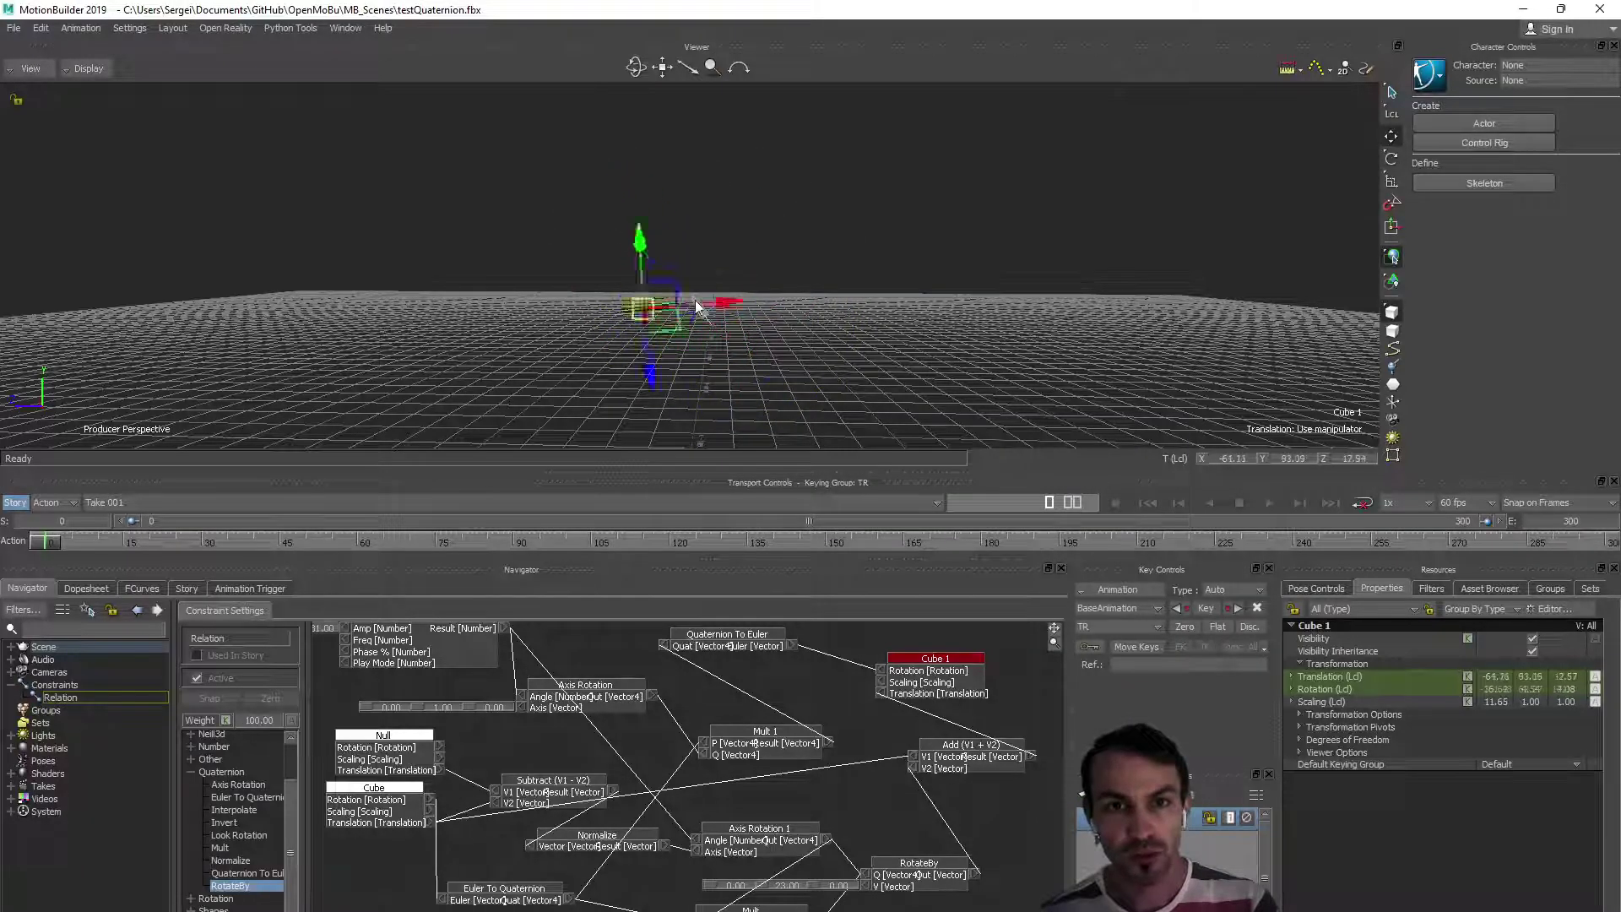
{"action": "key", "text": "e"}
{"action": "left_click_drag", "start_coordinate": [693, 306], "coordinate": [579, 355], "text": "ctrl+shift"}
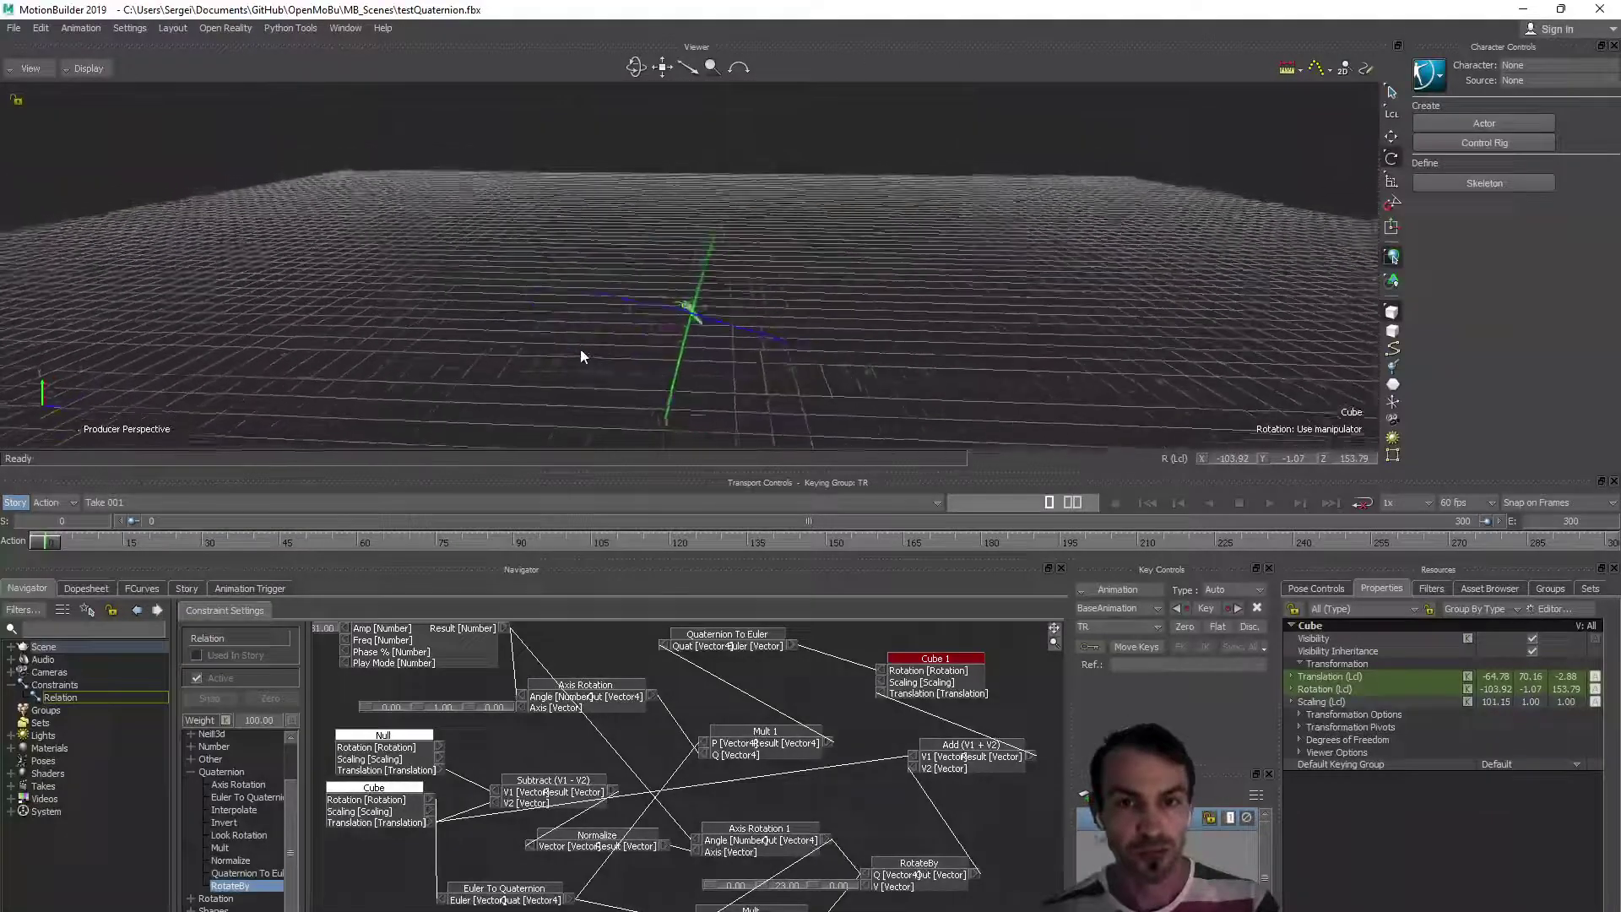
Orbit around the cube and select the RotateBy box to inspect its properties, then deselect.
{"action": "left_click_drag", "start_coordinate": [1027, 351], "coordinate": [1018, 328], "text": "ctrl+shift"}
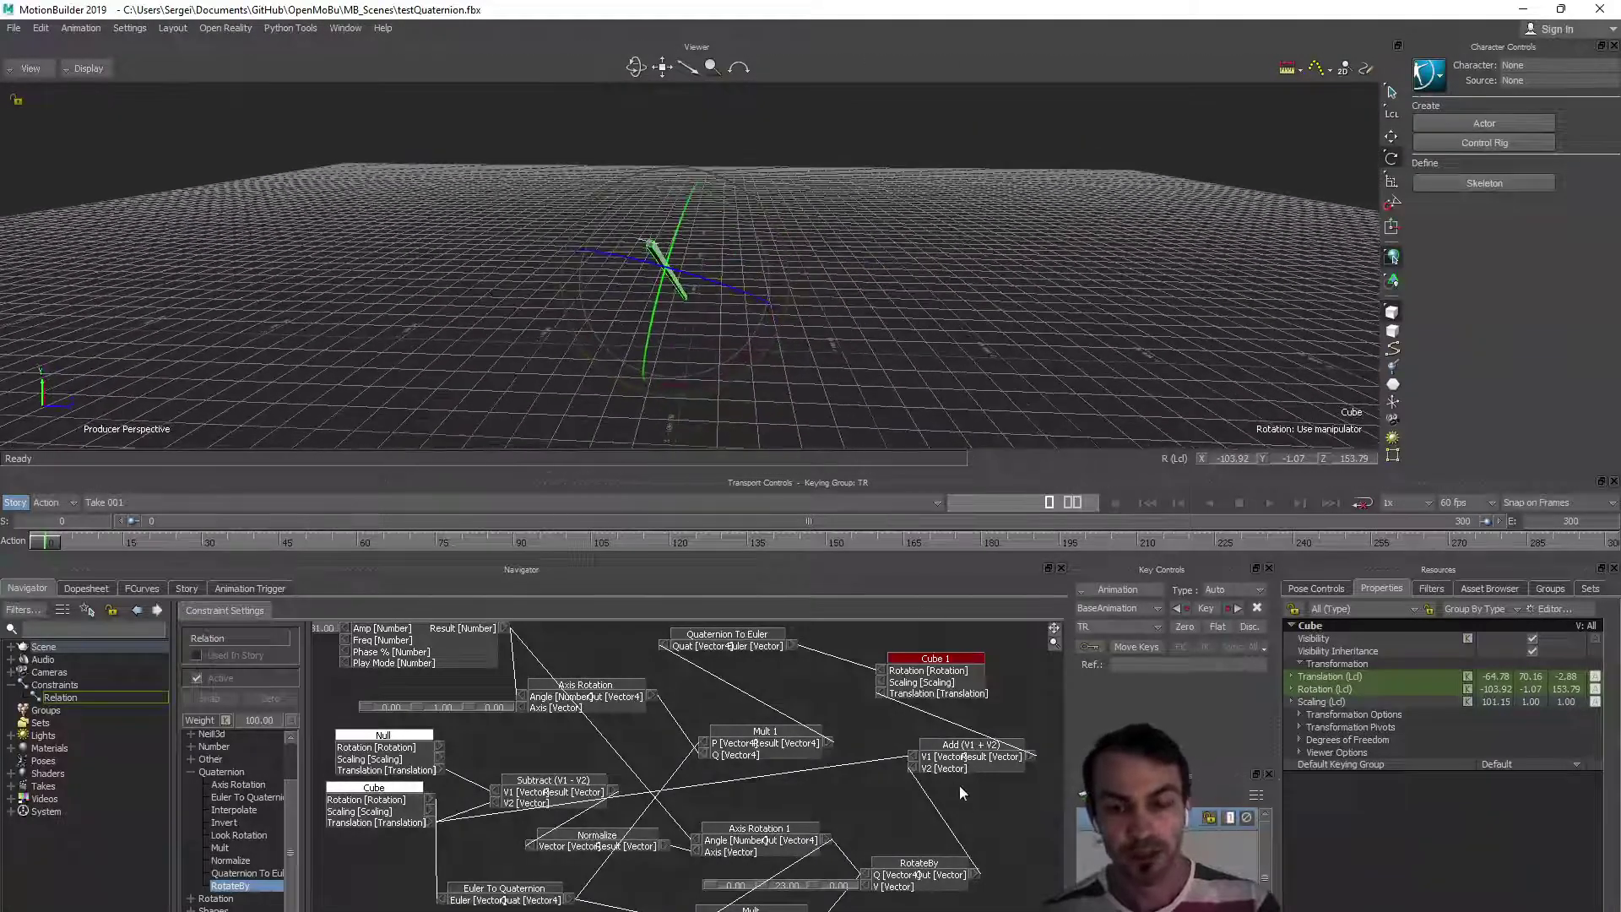
{"action": "left_click", "coordinate": [921, 881]}
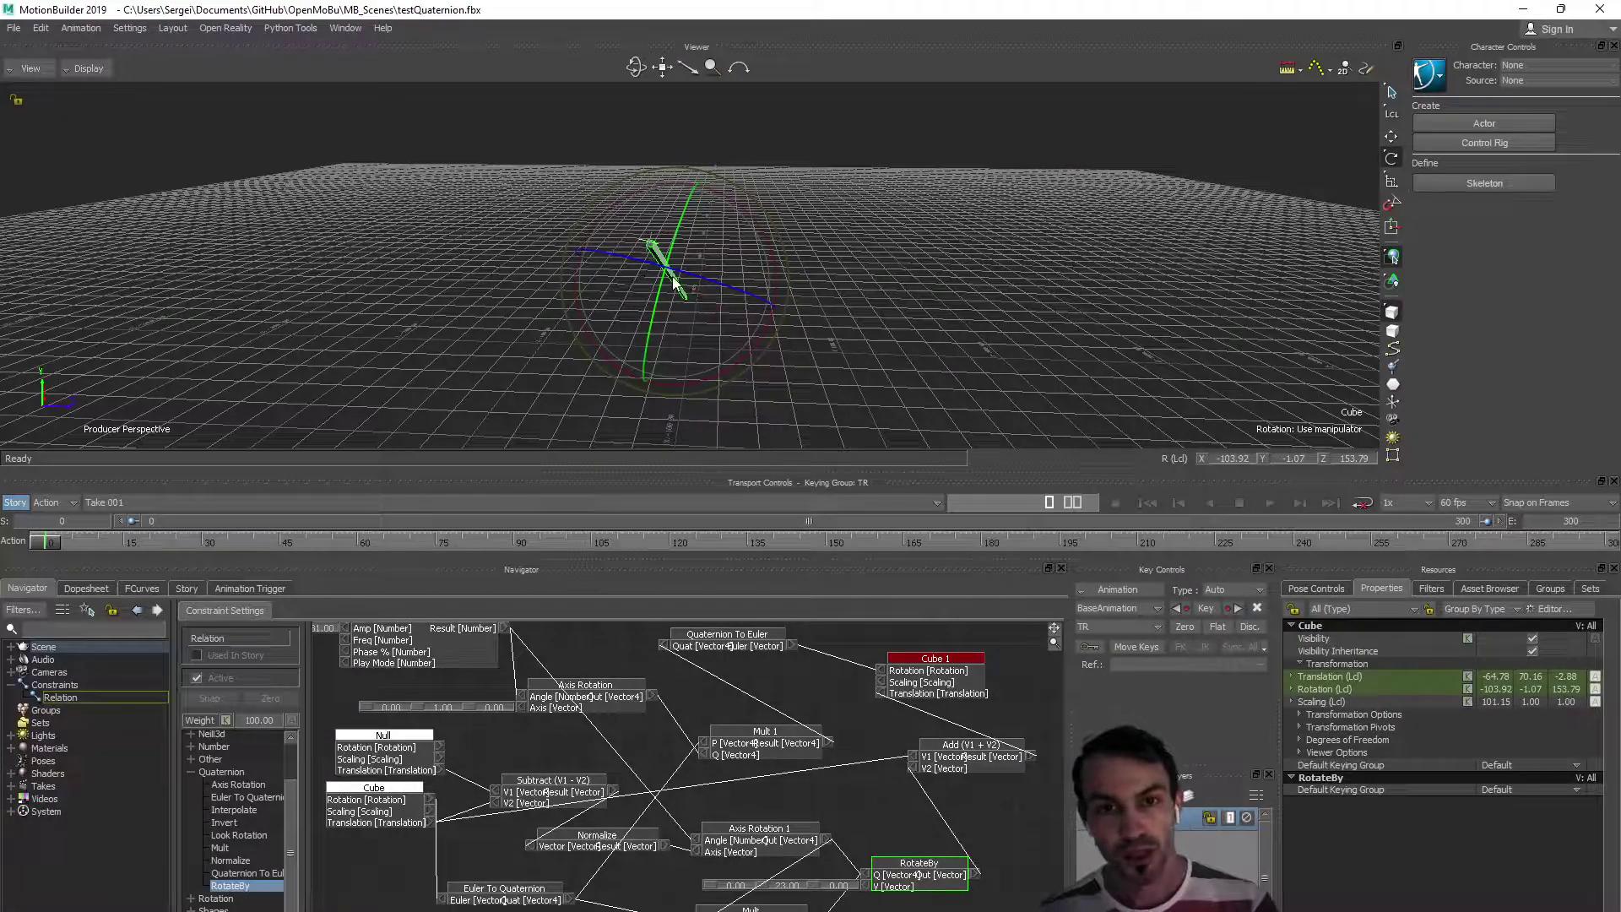
{"action": "left_click_drag", "start_coordinate": [681, 317], "coordinate": [911, 353], "text": "ctrl+shift"}
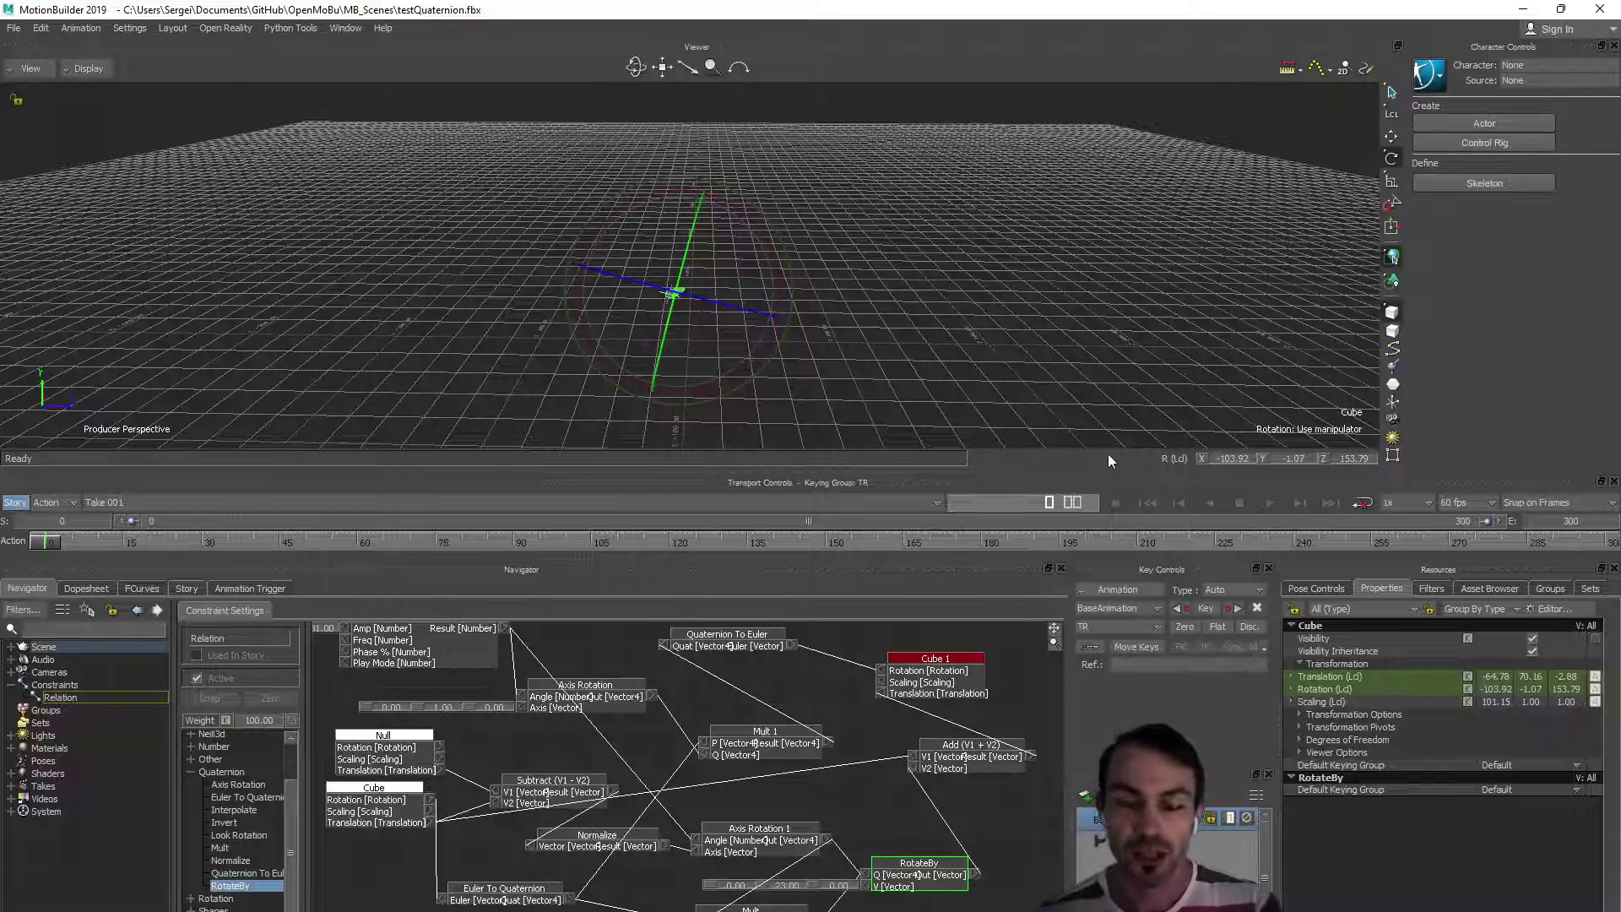
{"action": "left_click", "coordinate": [737, 280]}
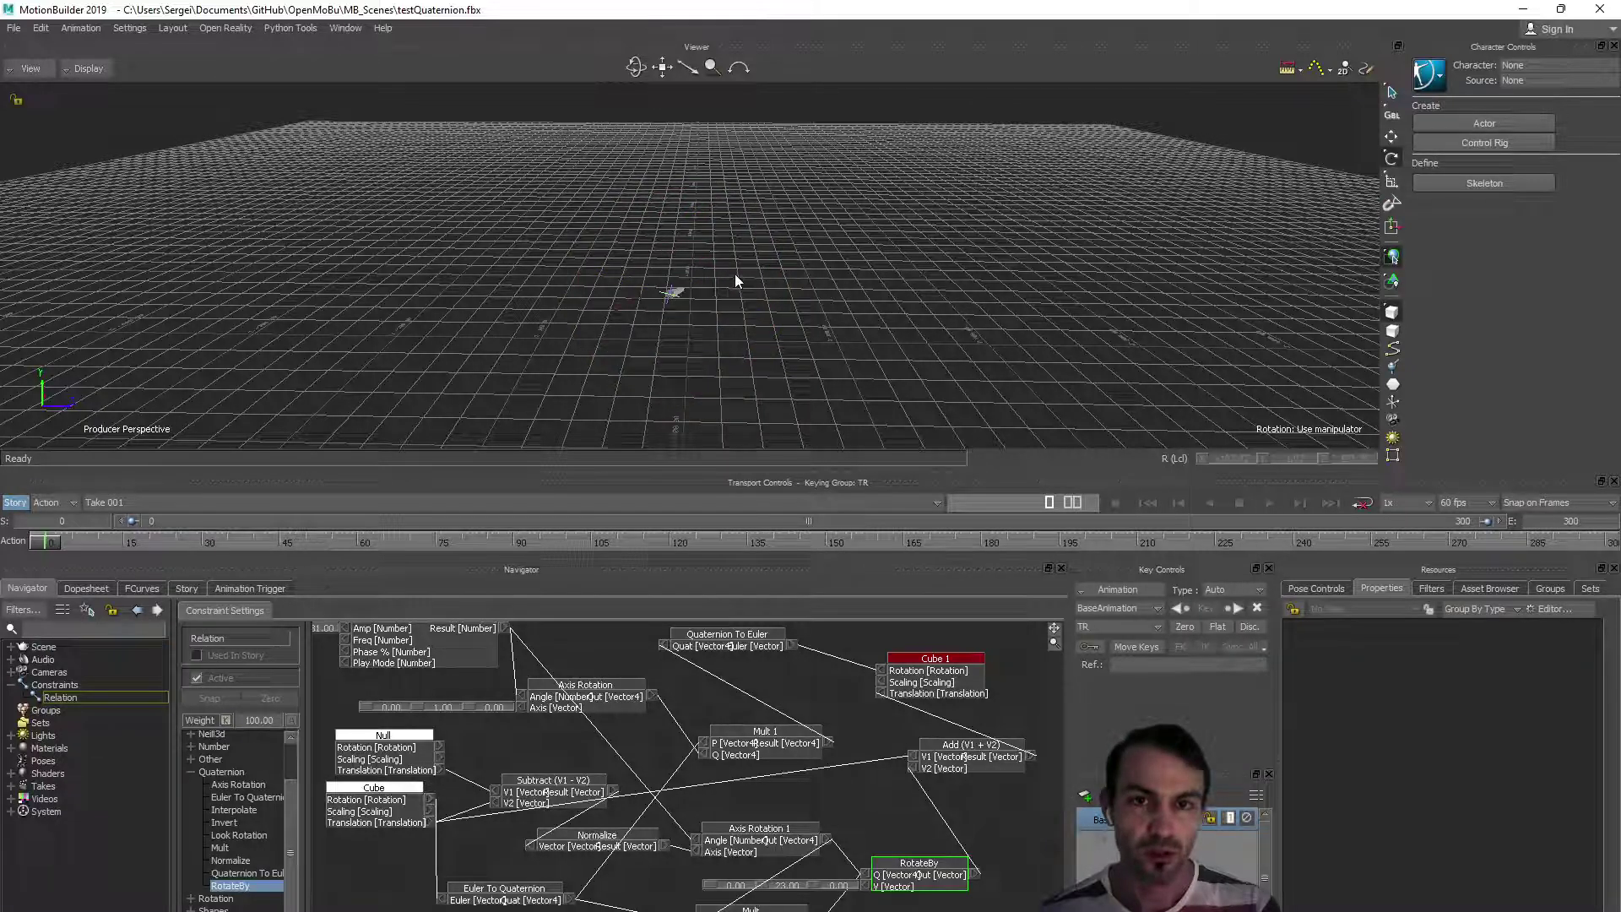
Select Cube 1 with translate handles, nudge the RotateBy box slightly right, then clear the selection.
{"action": "left_click", "coordinate": [708, 338]}
{"action": "key", "text": "t"}
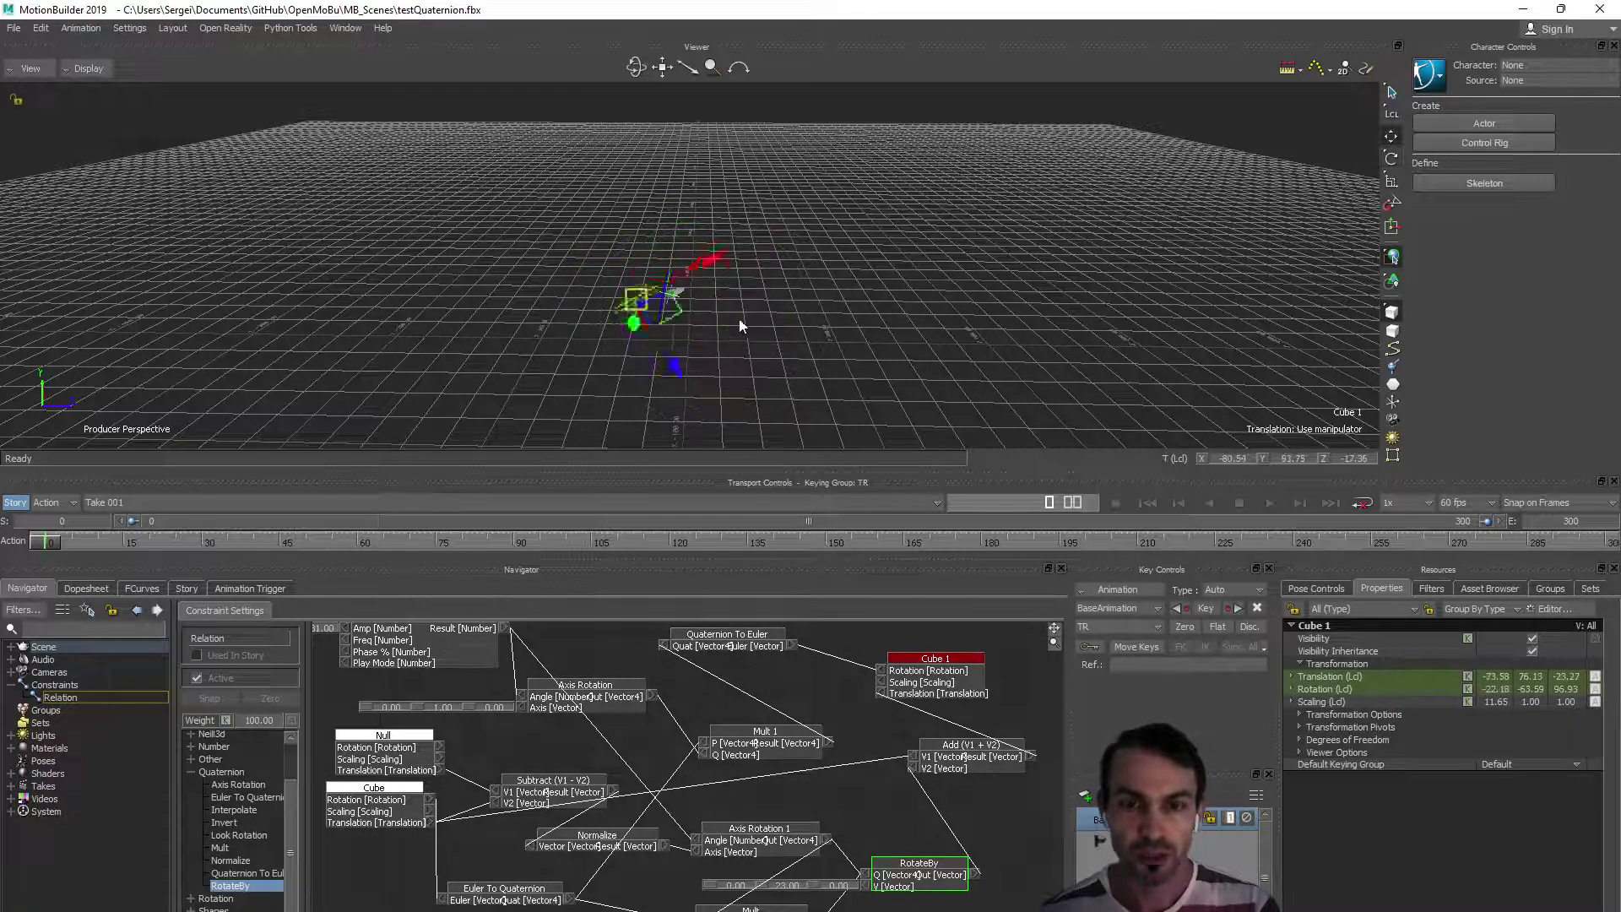
{"action": "left_click_drag", "start_coordinate": [936, 891], "coordinate": [942, 878]}
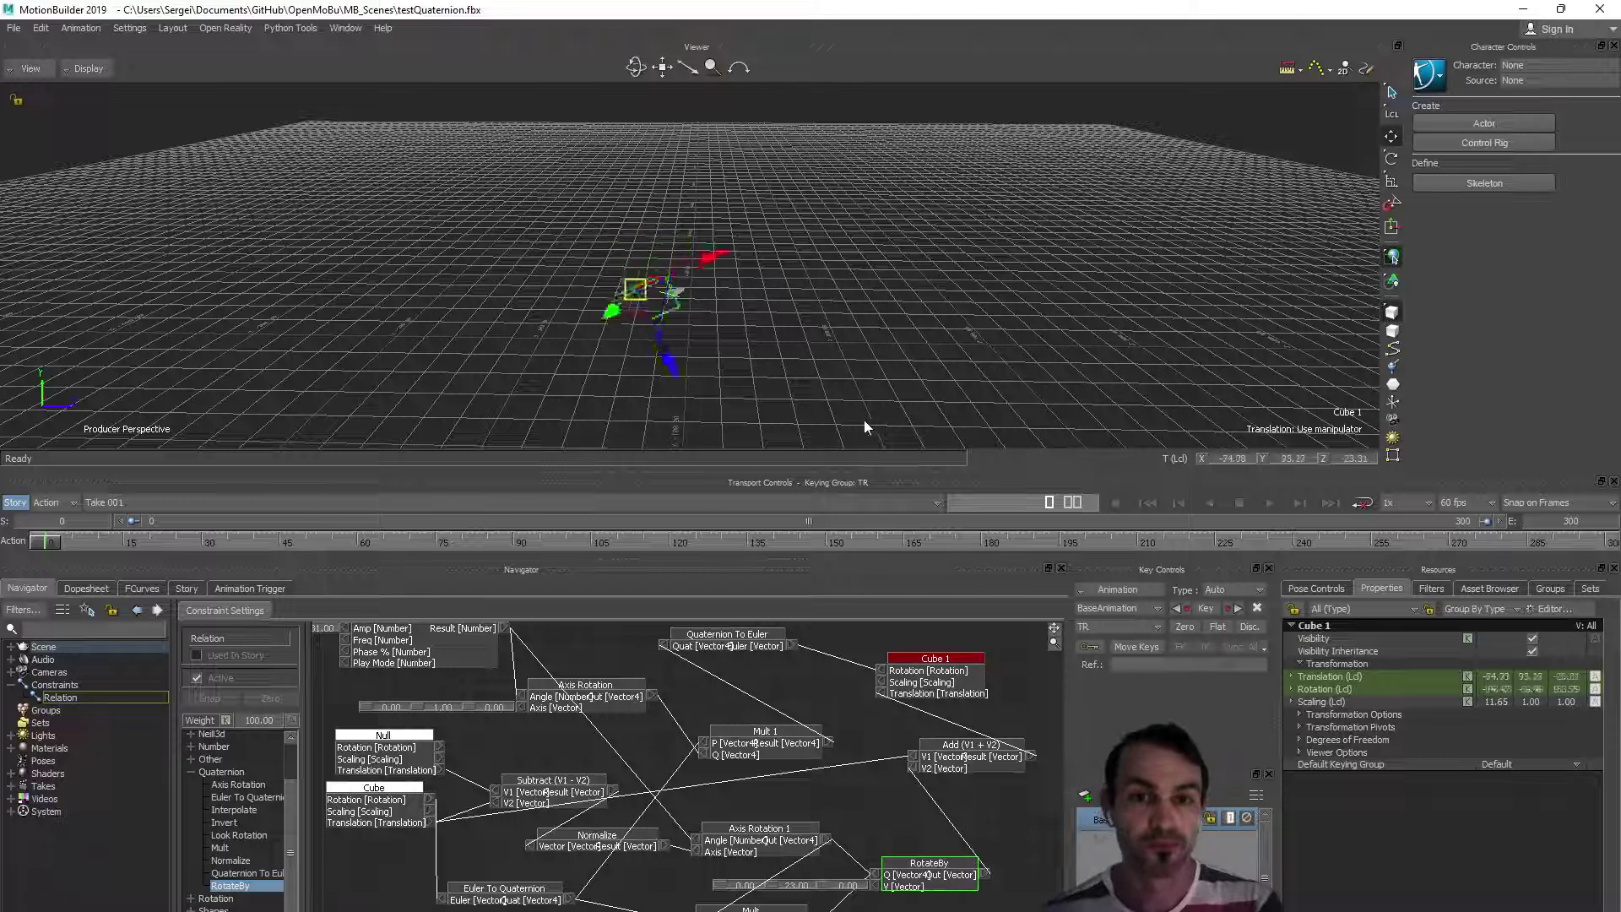
{"action": "left_click", "coordinate": [867, 359]}
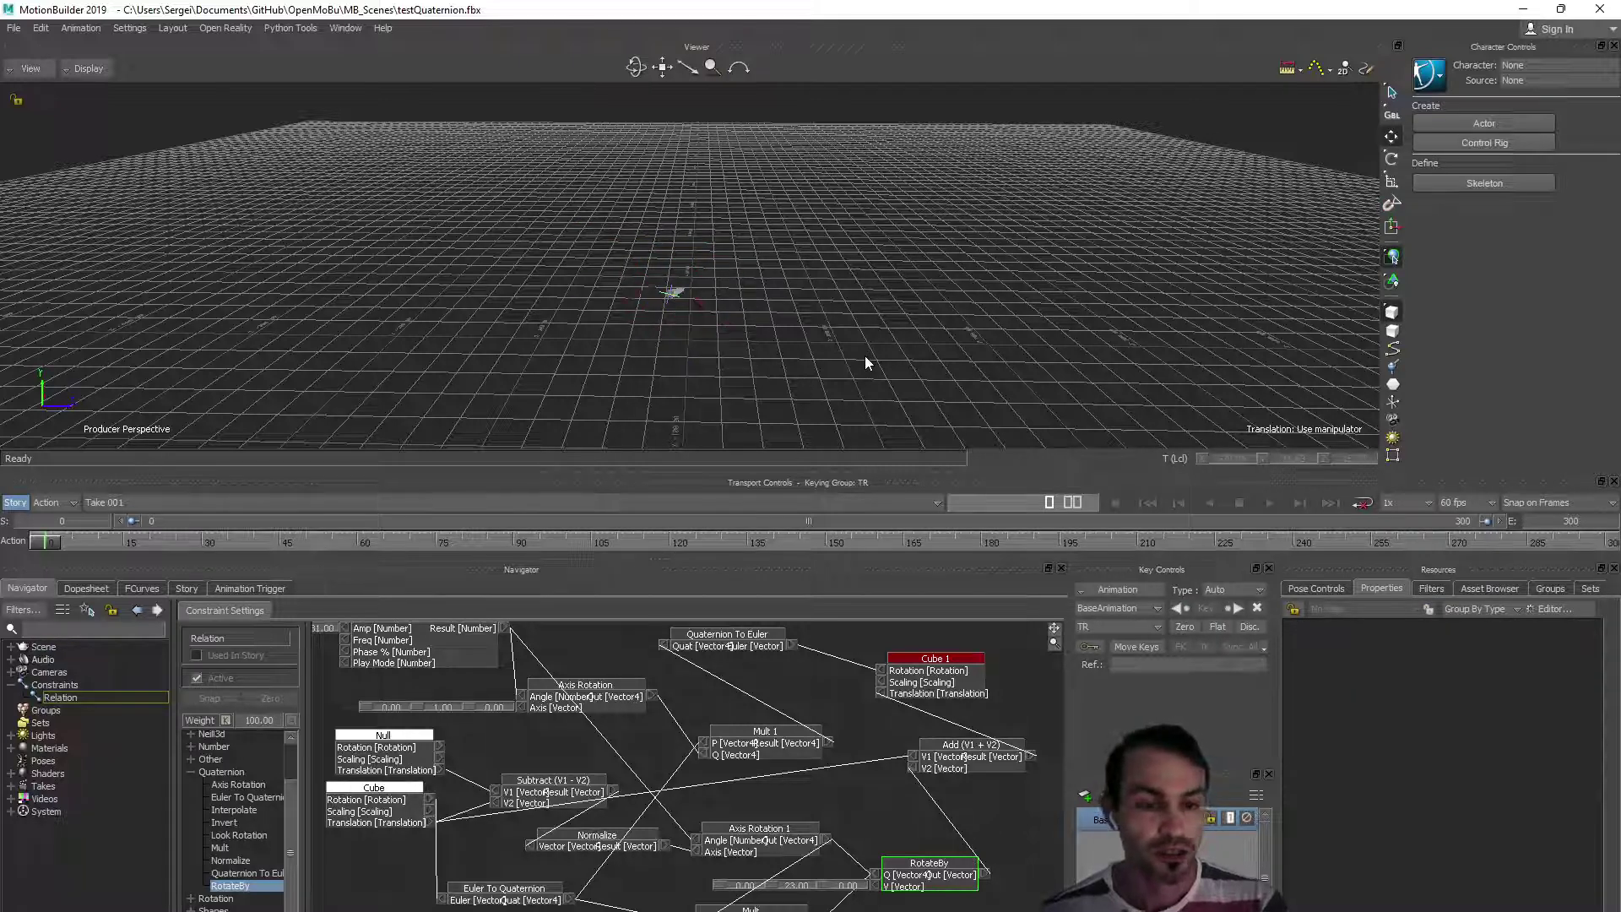